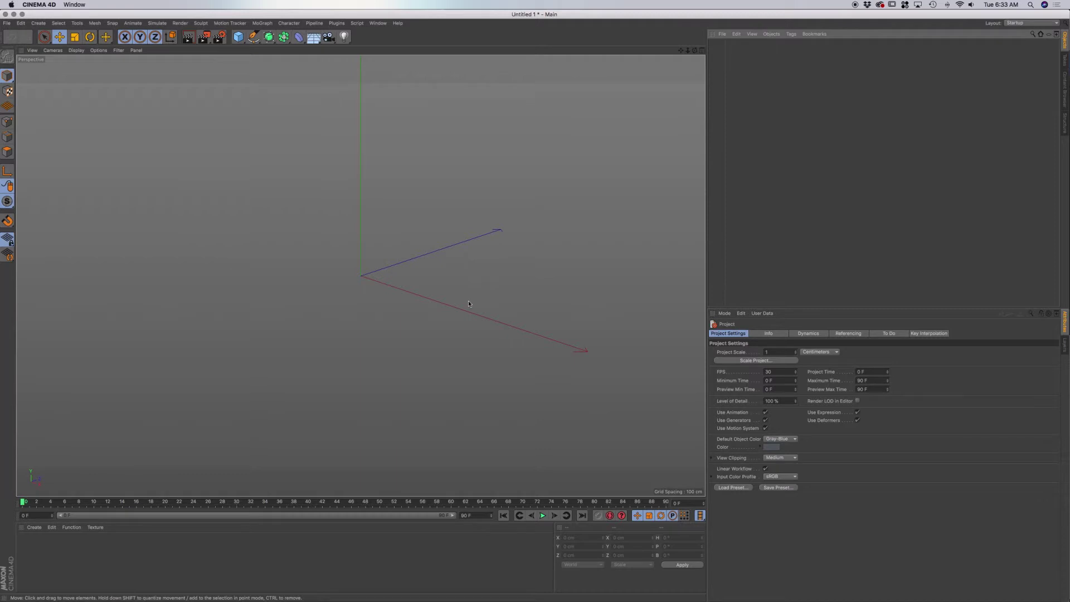
# Add a Cube primitive from the top toolbar, creating a default 200 cm cube
pyautogui.click(238, 36)
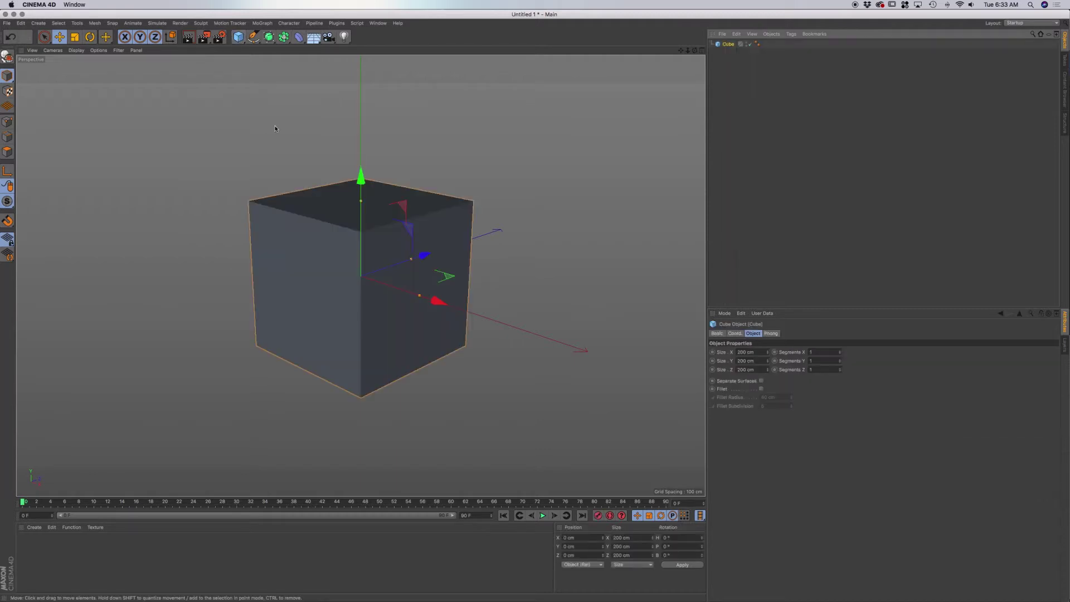
# Convert the cube into an editable polygon object with Make Editable (C)
pyautogui.keyDown('alt'); pyautogui.moveTo(425, 234); pyautogui.dragTo(430, 246); pyautogui.keyUp('alt')
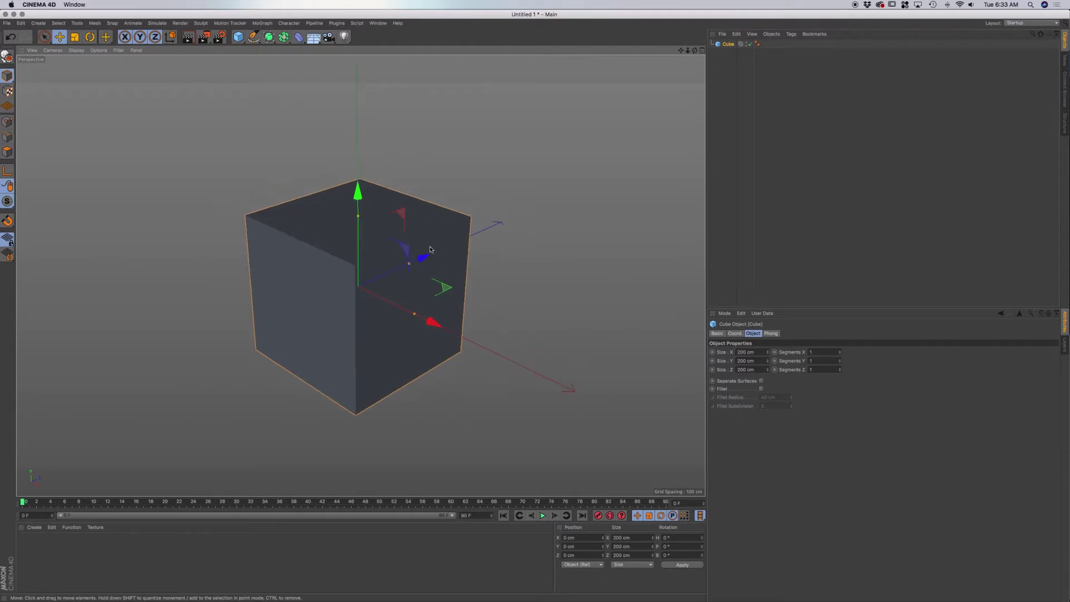
pyautogui.scroll(-3, 430, 252)
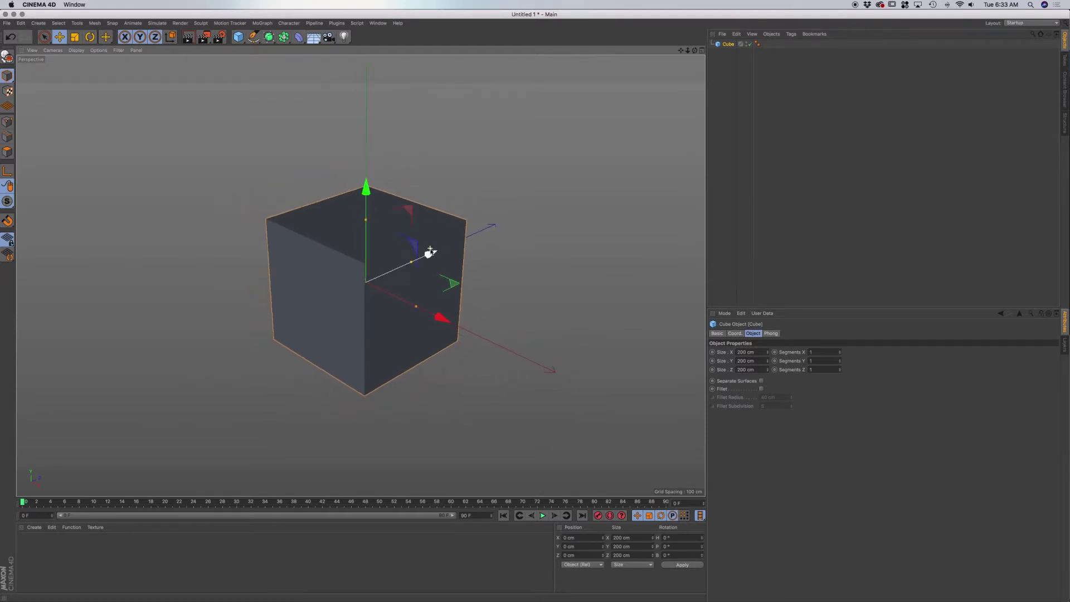
pyautogui.keyDown('alt'); pyautogui.moveTo(425, 272); pyautogui.dragTo(422, 270, button='middle'); pyautogui.keyUp('alt')
pyautogui.click(7, 56)
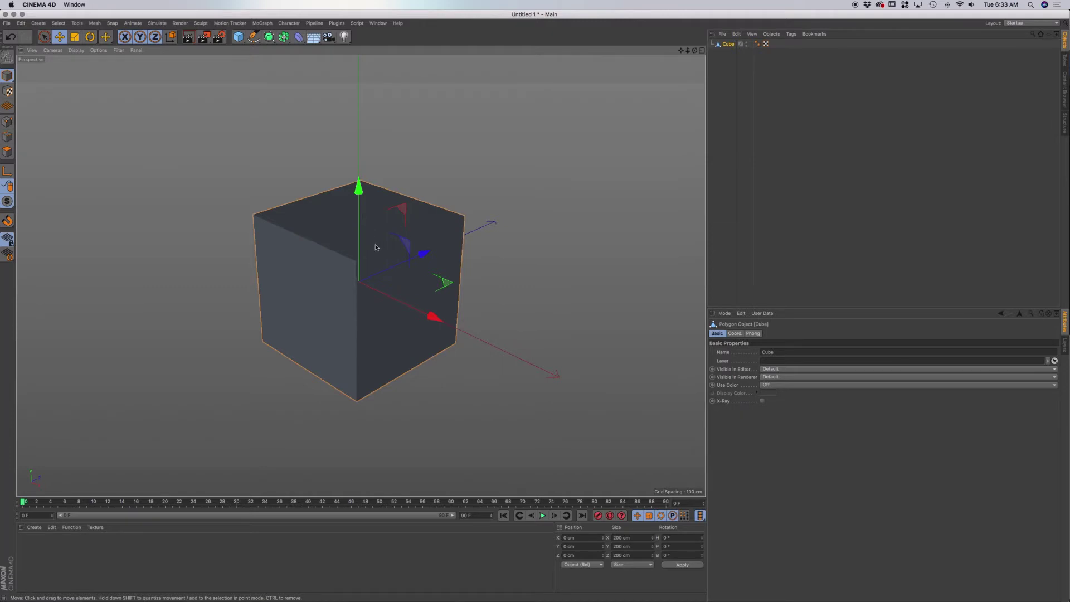
pyautogui.moveTo(382, 260)
pyautogui.keyDown('alt'); pyautogui.mouseDown()
pyautogui.moveTo(408, 241)
pyautogui.moveTo(400, 248)
pyautogui.mouseUp(); pyautogui.keyUp('alt')
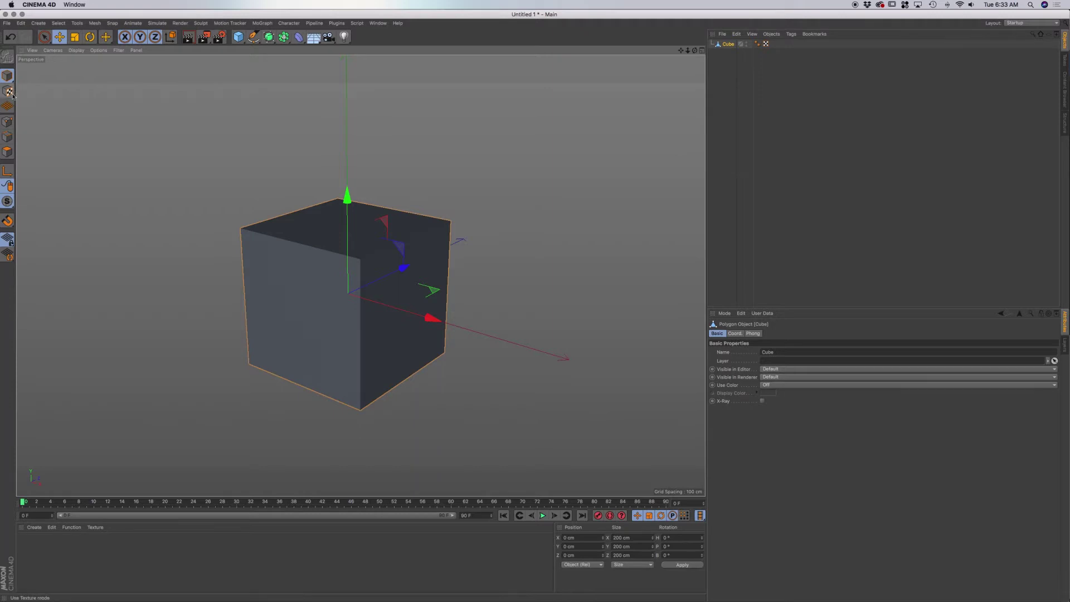
pyautogui.click(8, 123)
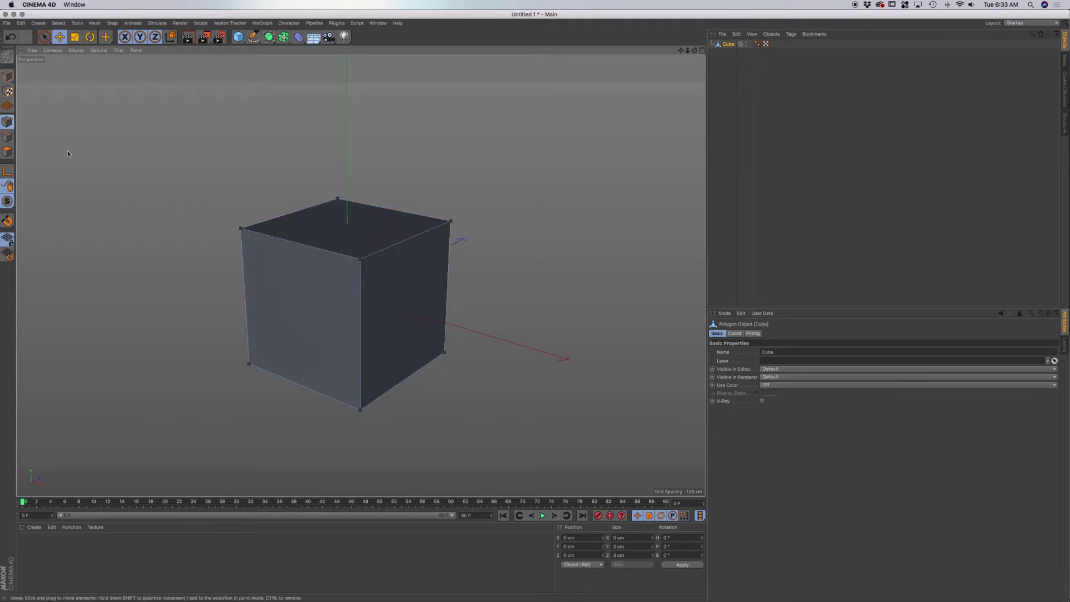
# Lower the cube's top face on Y to flatten it into a squat block
pyautogui.click(7, 151)
pyautogui.click(366, 226)
pyautogui.moveTo(347, 134); pyautogui.dragTo(349, 186)
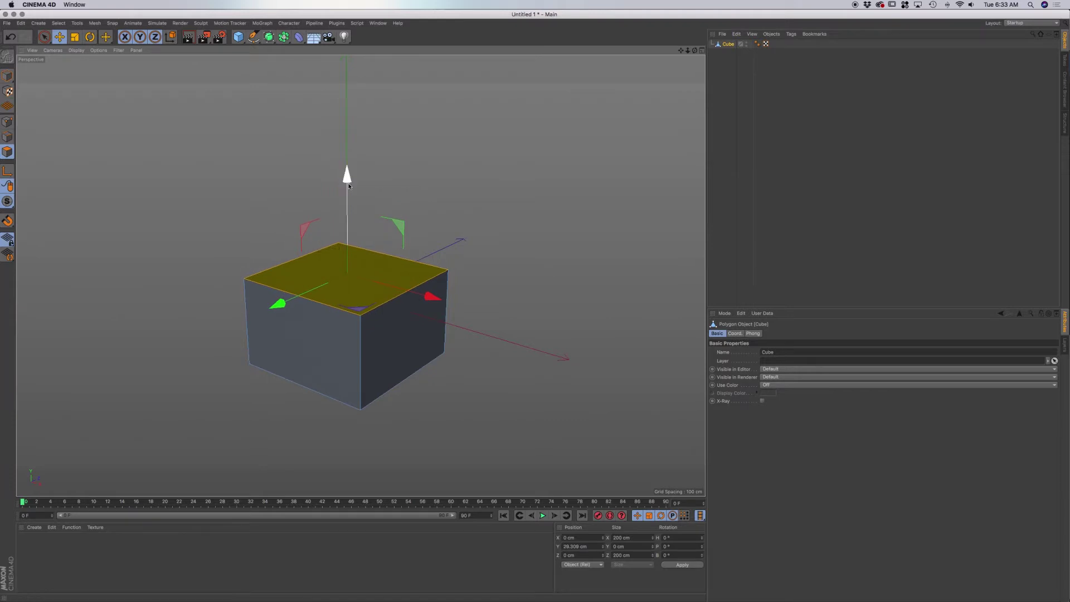
pyautogui.moveTo(348, 184); pyautogui.dragTo(346, 194)
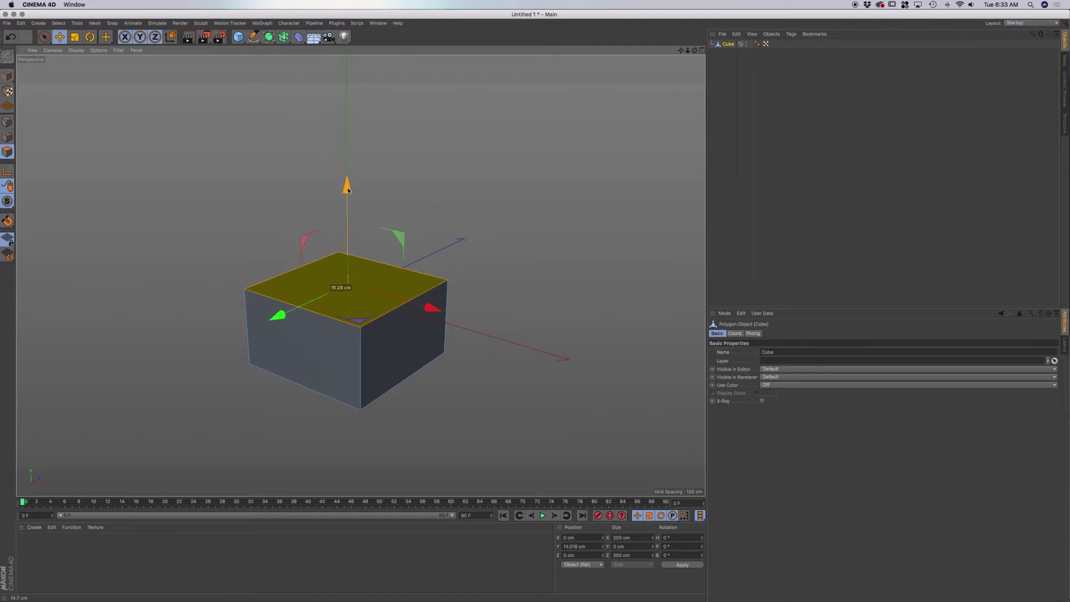
pyautogui.click(341, 356)
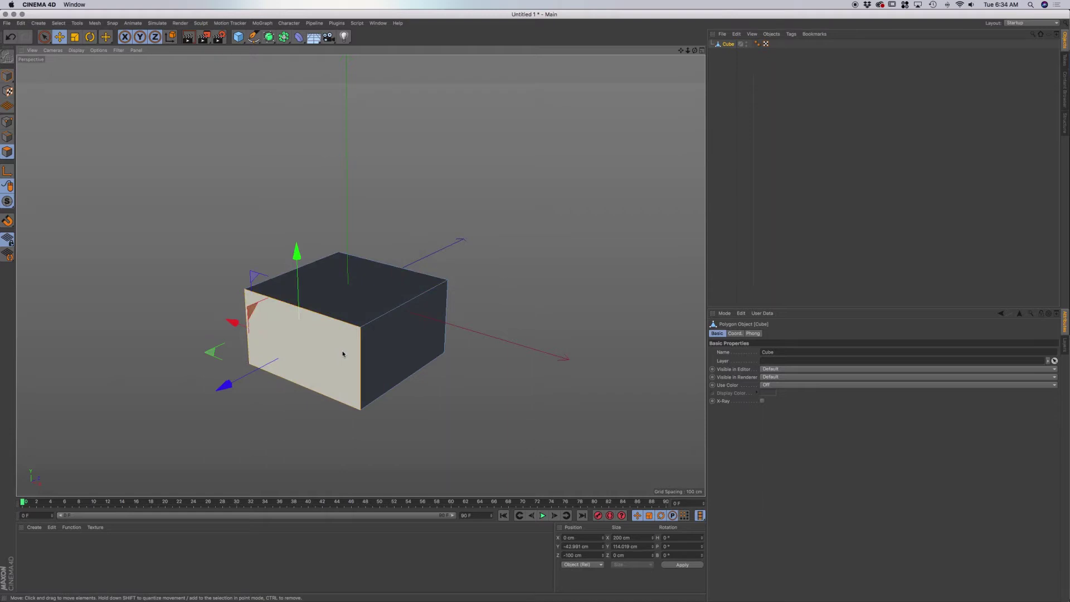
# Drag the two front top points down so the top slopes toward the front
pyautogui.click(5, 124)
pyautogui.click(245, 289)
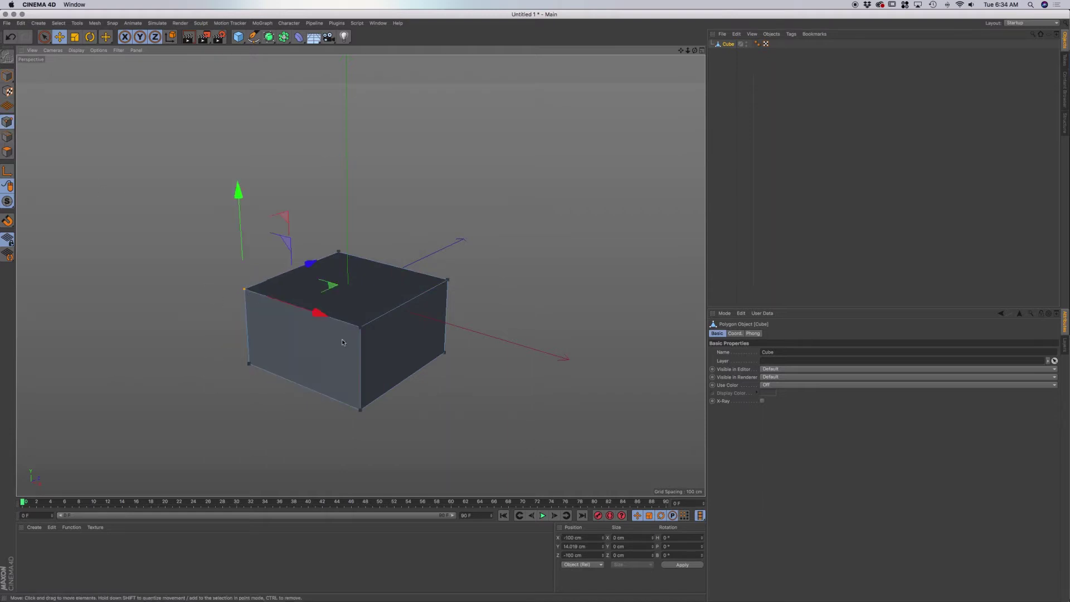
pyautogui.keyDown('shift'); pyautogui.click(360, 327); pyautogui.keyUp('shift')
pyautogui.moveTo(348, 302); pyautogui.dragTo(359, 323)
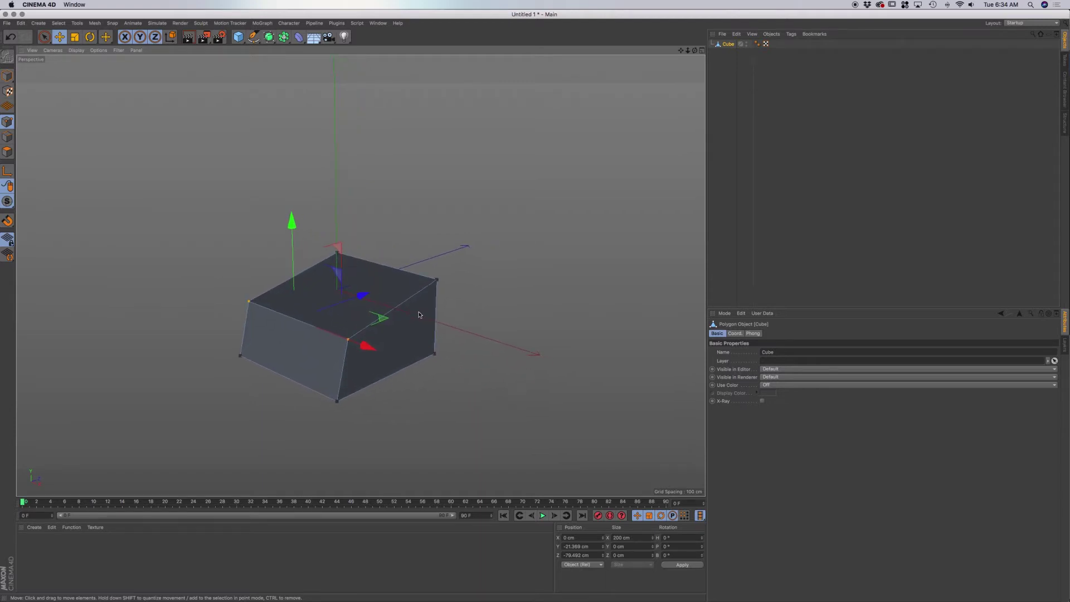
pyautogui.press('k')
pyautogui.press('l')
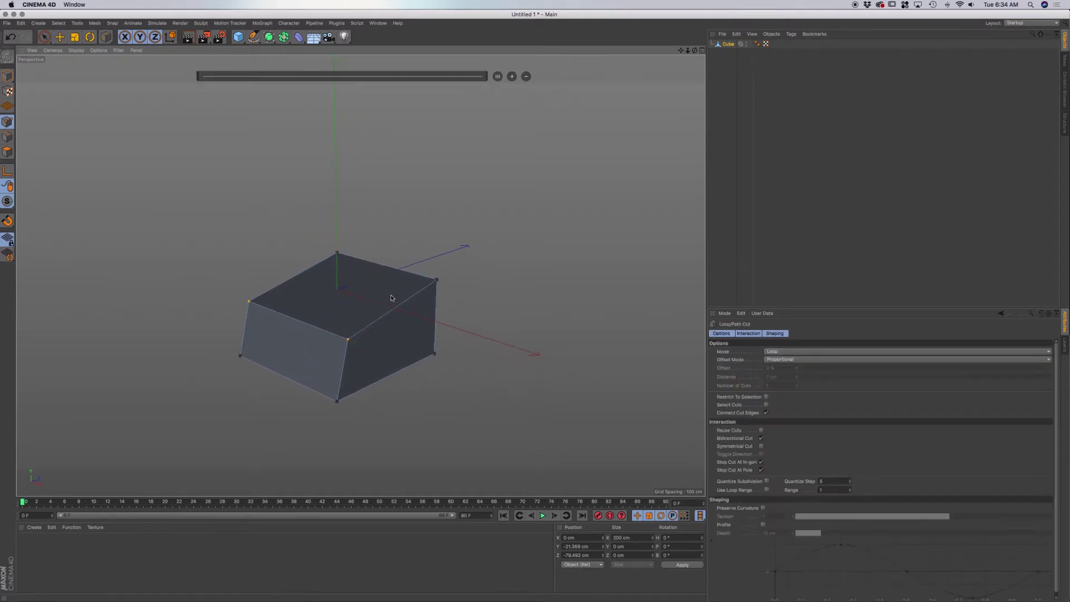
# Loop-cut the block through the middle and select one half of its top
pyautogui.click(7, 136)
pyautogui.click(397, 312)
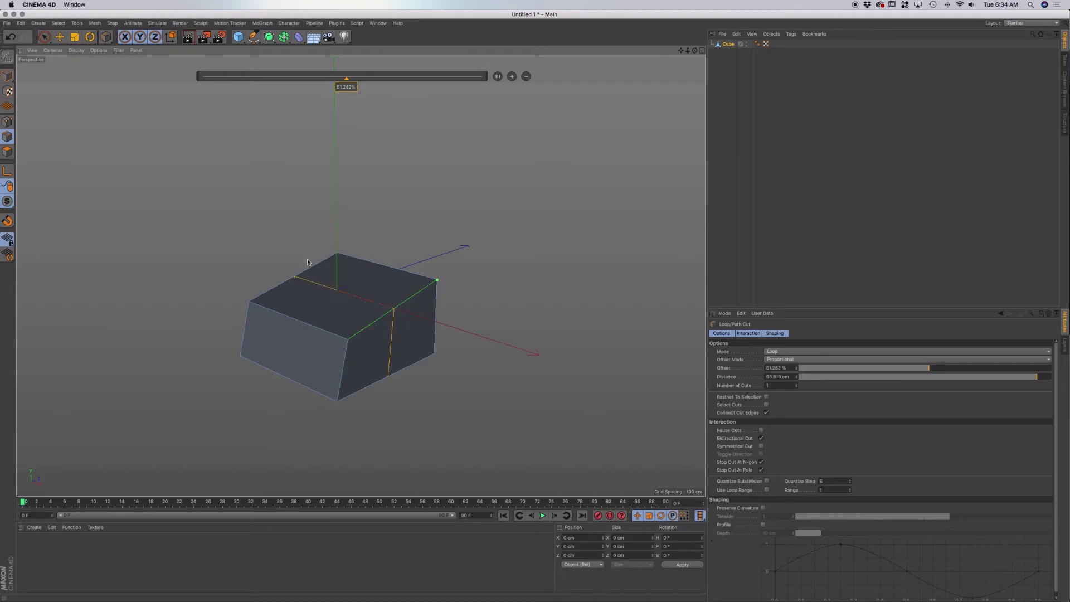
pyautogui.click(7, 152)
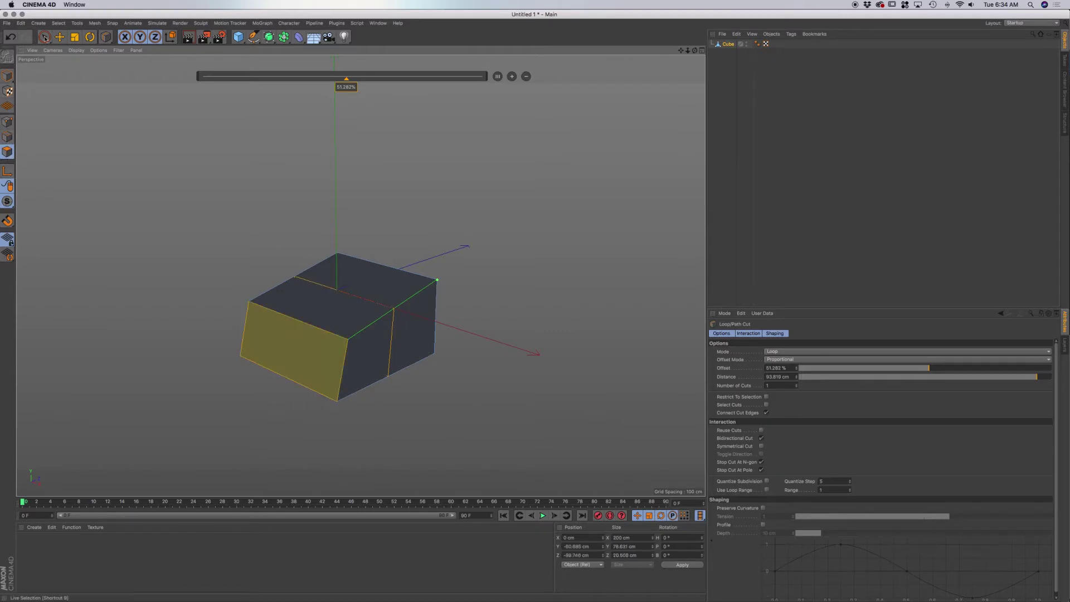
pyautogui.press('space')
pyautogui.click(366, 279)
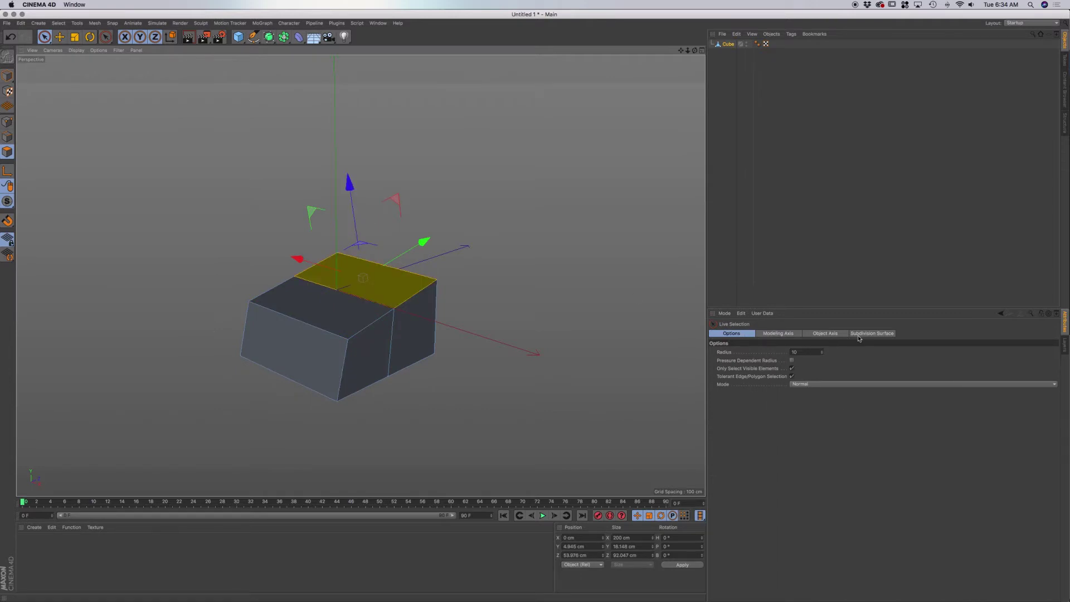
# Set Modeling Axis Orientation to World and move the top polygon up and along Z
pyautogui.click(788, 335)
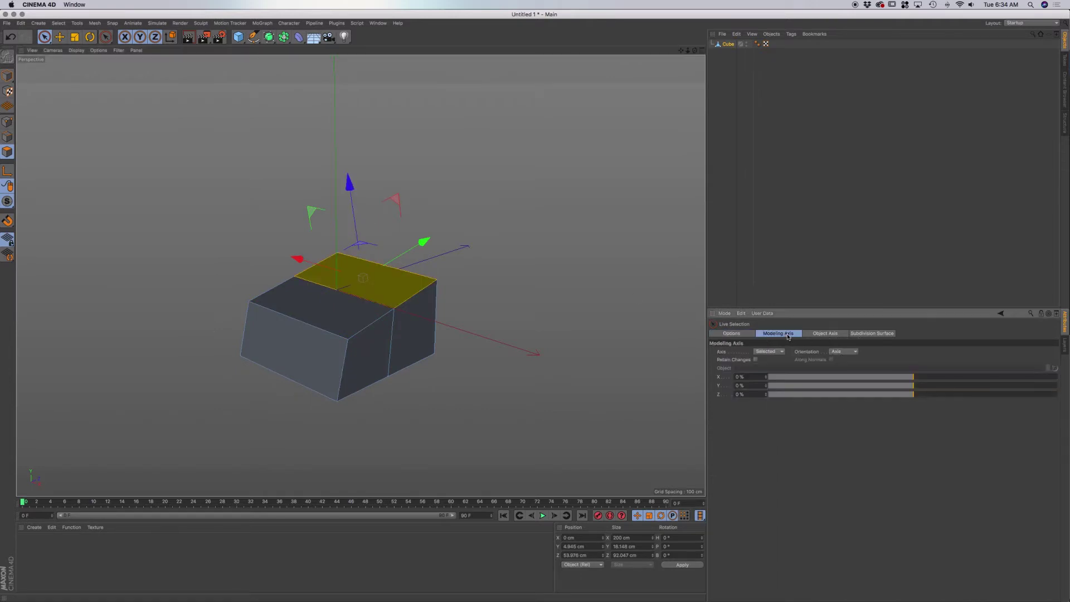
pyautogui.click(843, 351)
pyautogui.click(838, 371)
pyautogui.moveTo(366, 183); pyautogui.dragTo(363, 118)
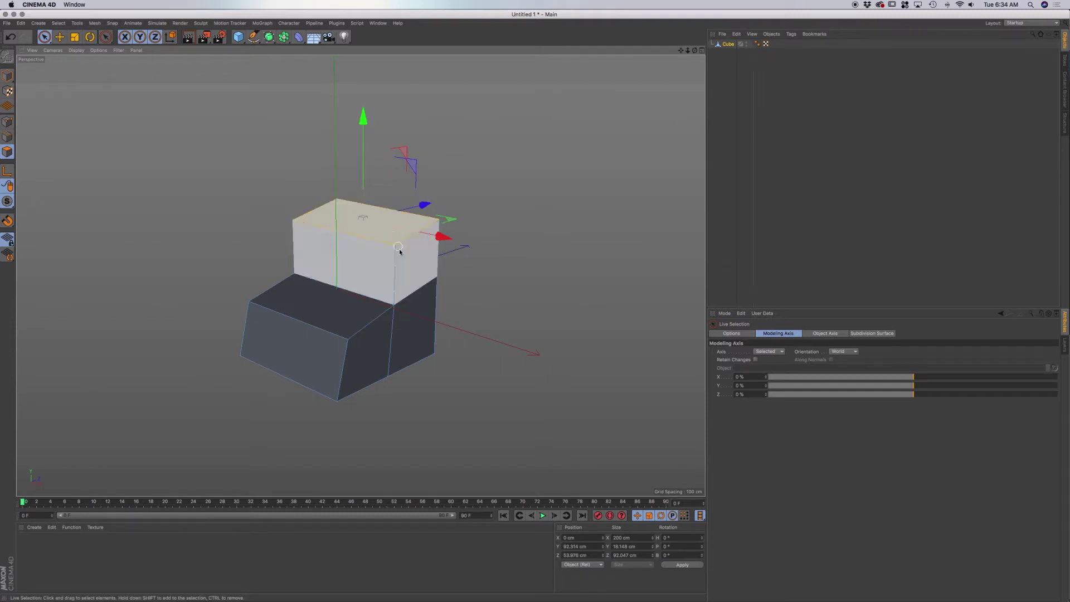
pyautogui.moveTo(423, 206); pyautogui.dragTo(399, 218)
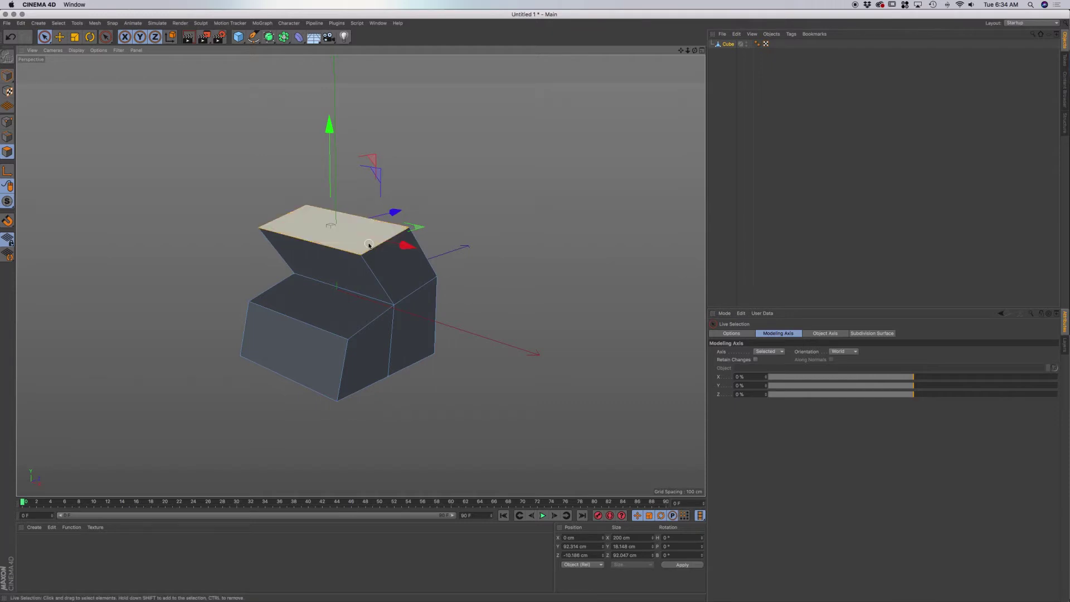
pyautogui.press('k')
pyautogui.press('l')
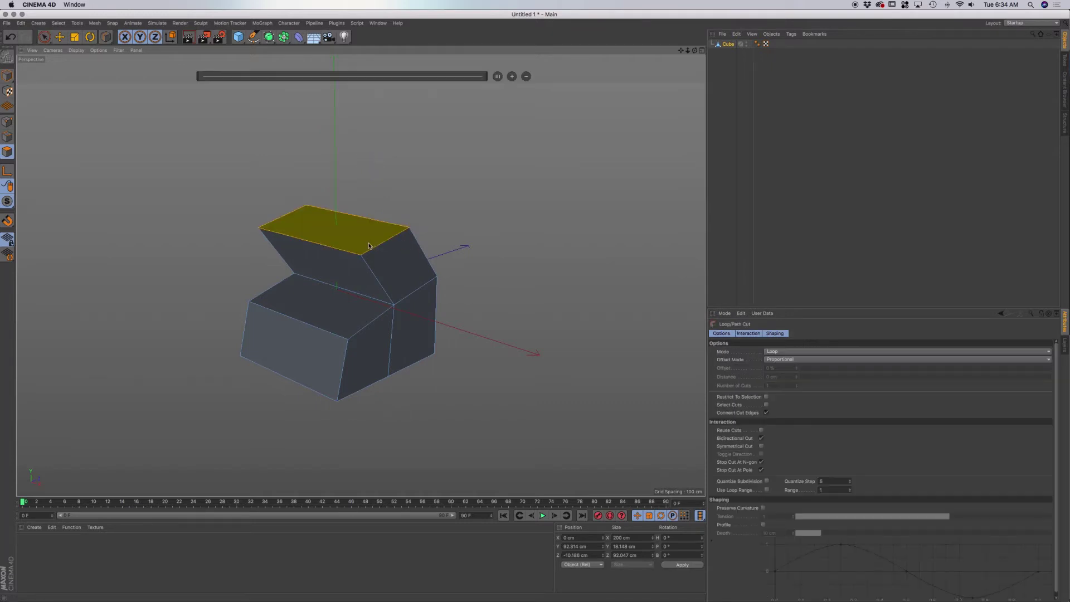
# Add two more loop cuts across the upper section and select the middle top polygon
pyautogui.click(365, 221)
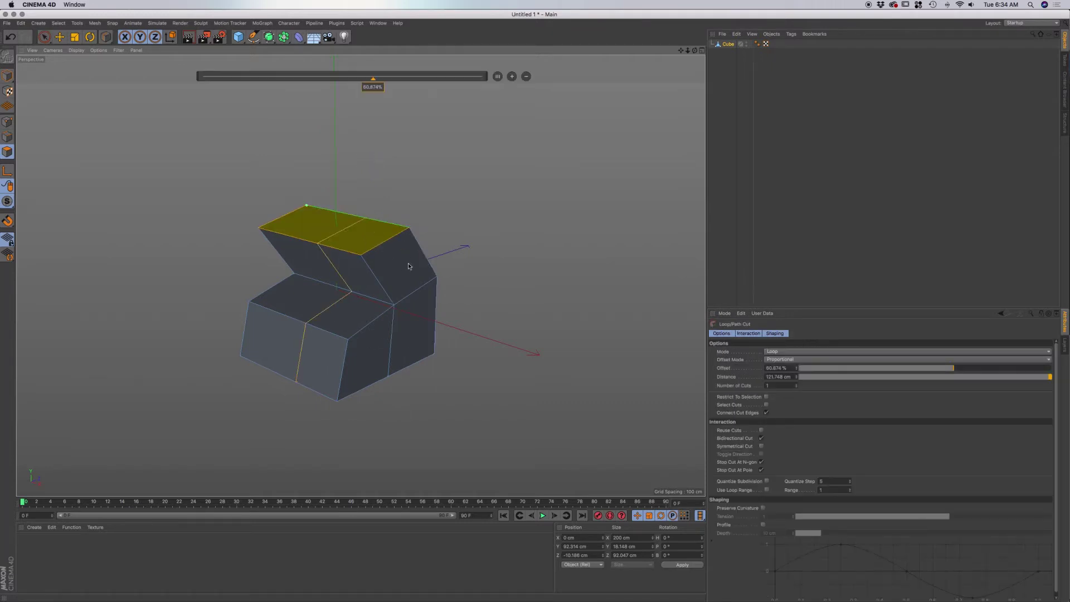
pyautogui.click(295, 239)
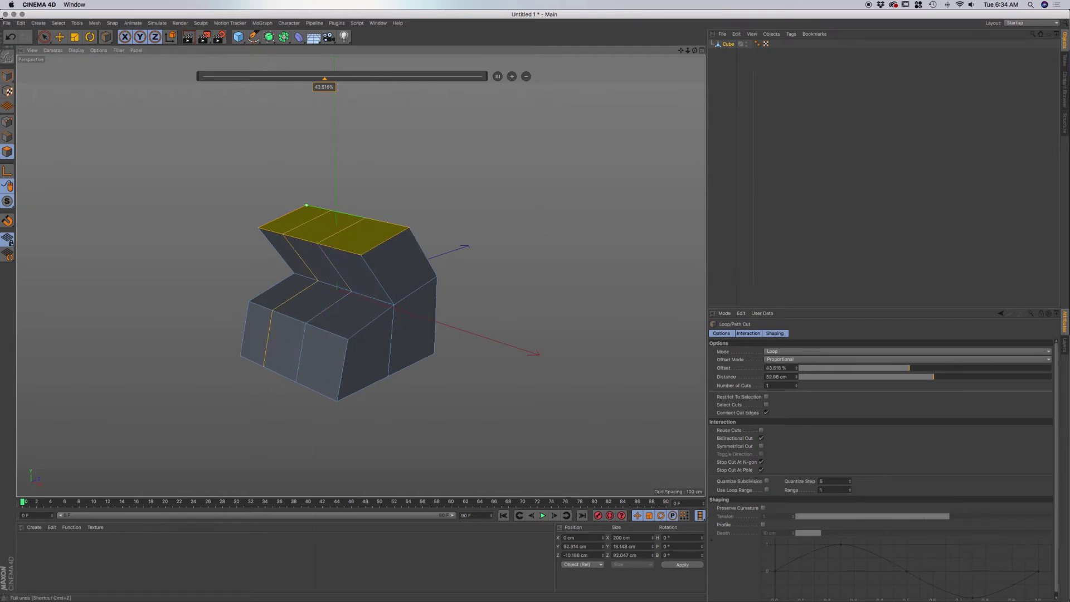
pyautogui.press('e')
pyautogui.click(323, 220)
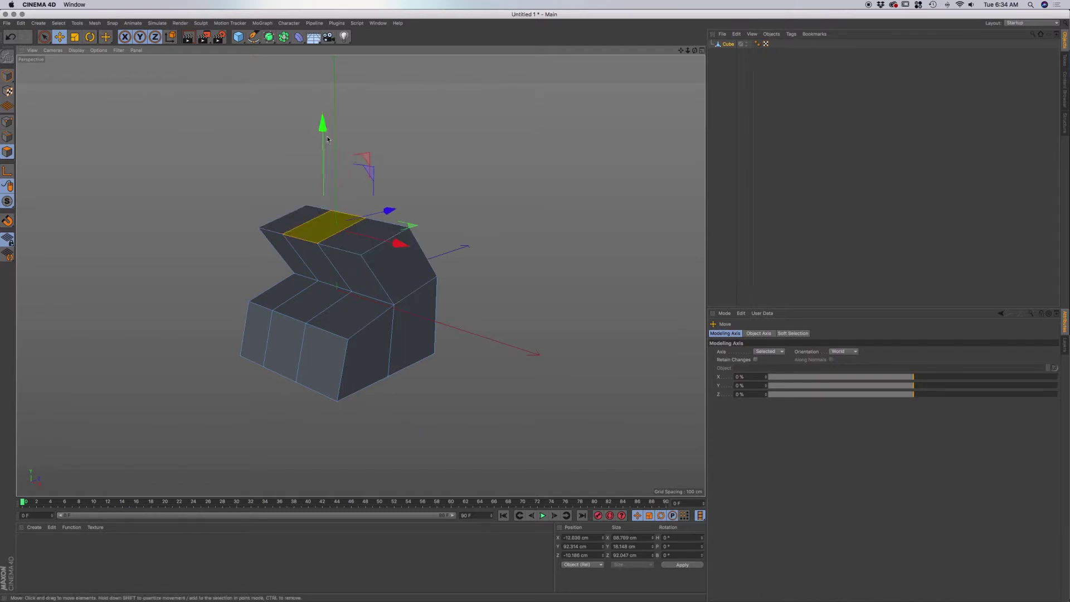
# Raise the middle polygon about 33 cm, push it along Z, rotate it, and shrink it on Y
pyautogui.moveTo(322, 132); pyautogui.dragTo(317, 62)
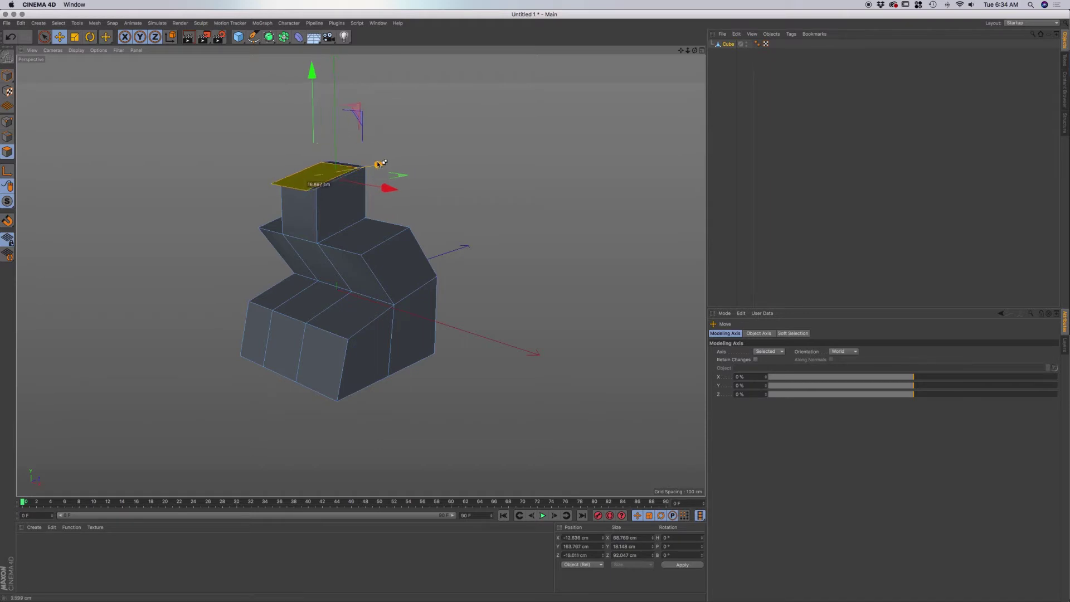
pyautogui.moveTo(385, 162); pyautogui.dragTo(339, 194)
pyautogui.press('r')
pyautogui.moveTo(222, 168); pyautogui.dragTo(236, 243)
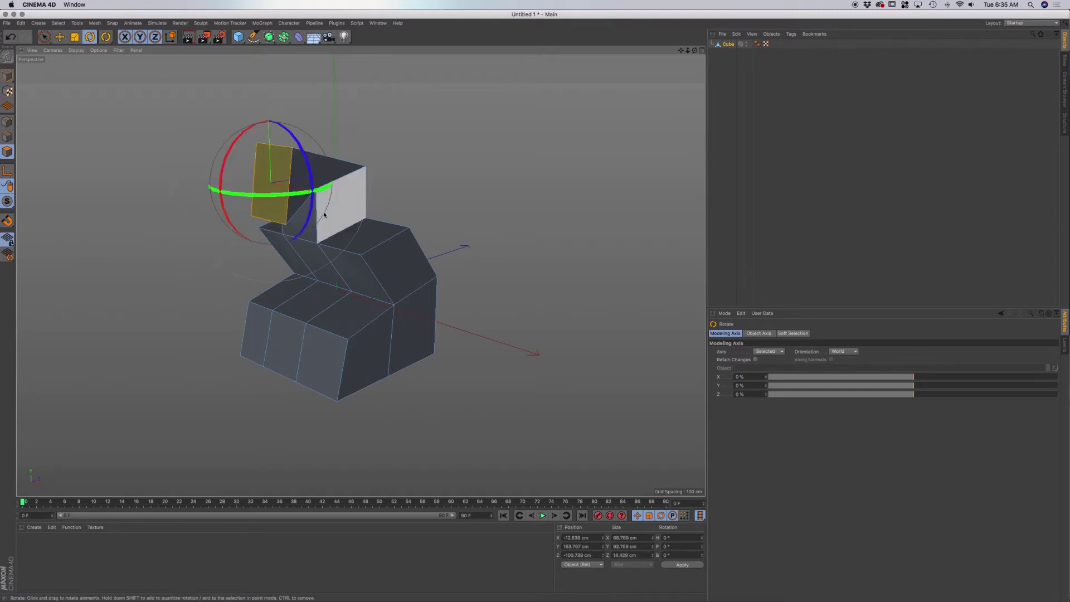
pyautogui.press('e')
pyautogui.moveTo(331, 185); pyautogui.dragTo(242, 146)
pyautogui.press('t')
pyautogui.moveTo(225, 84); pyautogui.dragTo(222, 123)
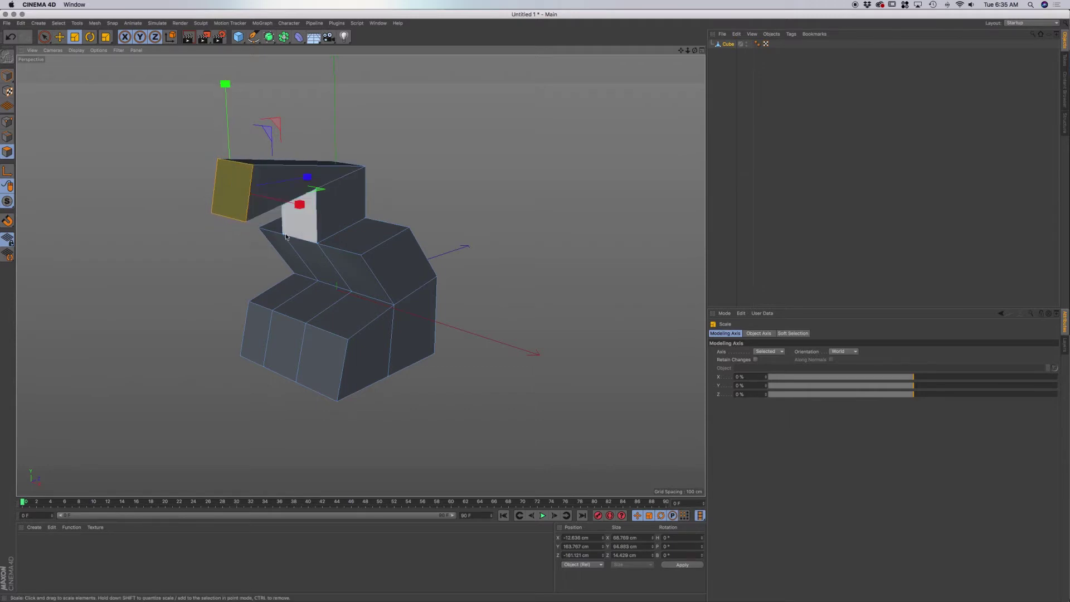
pyautogui.click(363, 242)
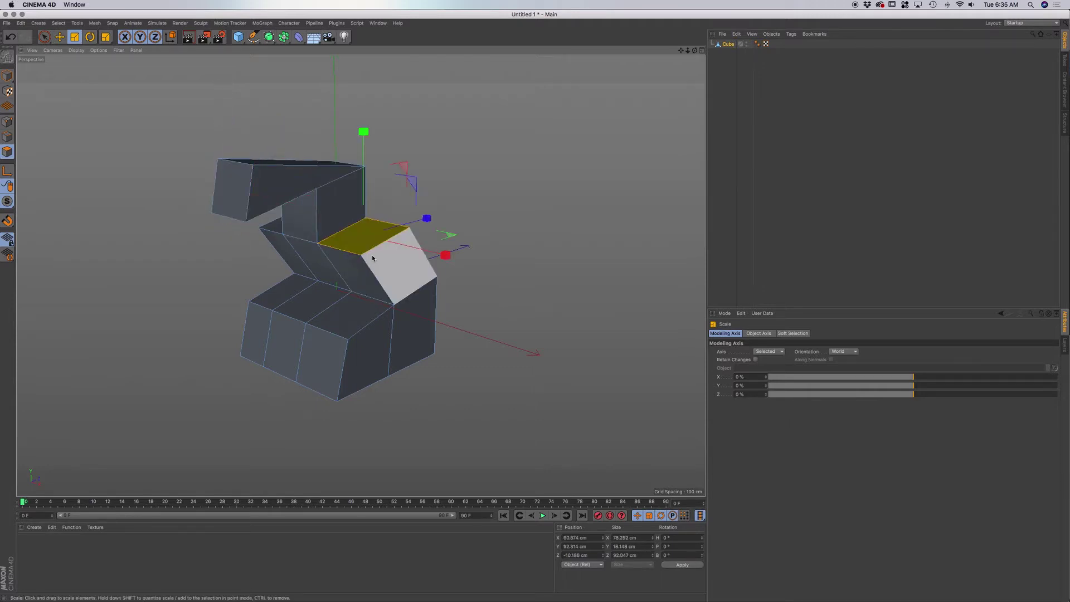
# Raise the selected polygon about 18 cm, scale it down, raise it further and tilt it
pyautogui.press('e')
pyautogui.moveTo(363, 132); pyautogui.dragTo(363, 119)
pyautogui.press('t')
pyautogui.moveTo(434, 185); pyautogui.dragTo(390, 186)
pyautogui.press('e')
pyautogui.moveTo(363, 121); pyautogui.dragTo(363, 101)
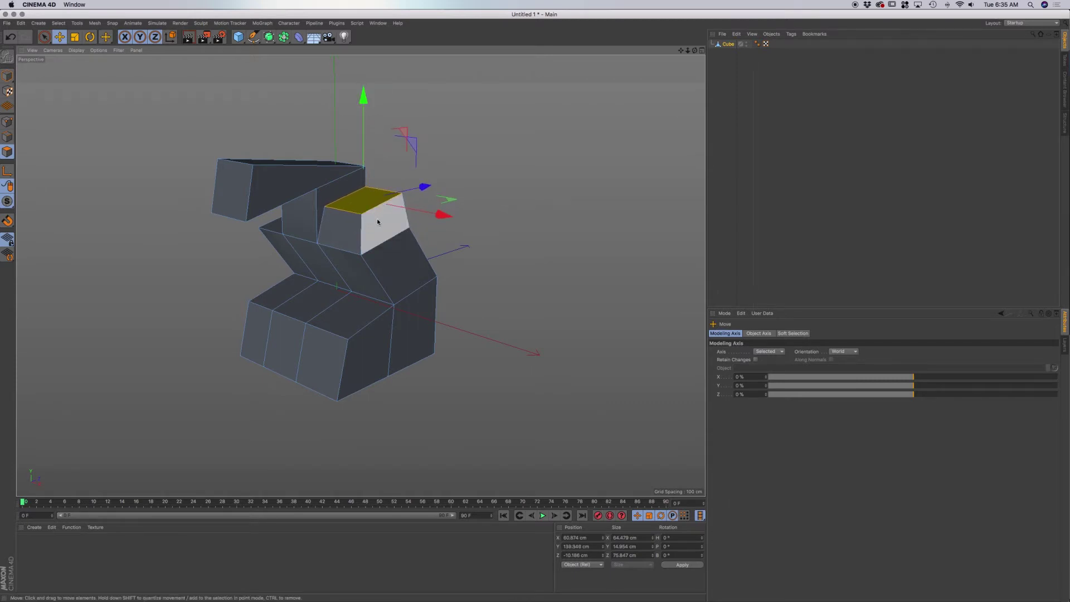
pyautogui.press('r')
pyautogui.moveTo(384, 207); pyautogui.dragTo(351, 176)
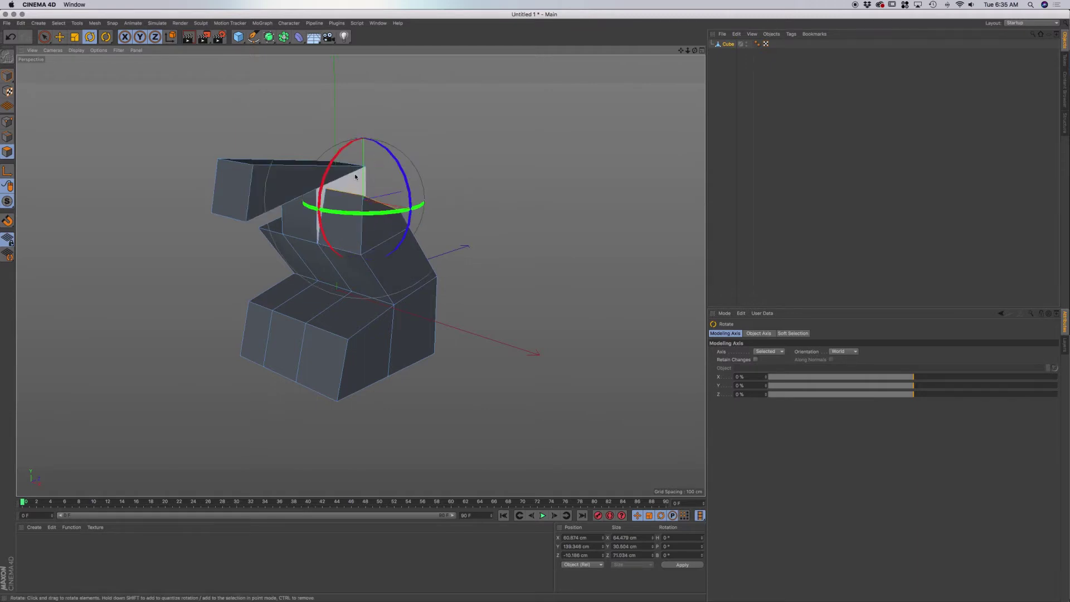
# Push the end face out along Z, rotate it about -27° and scale it to 81% in Y
pyautogui.press('e')
pyautogui.moveTo(416, 188); pyautogui.dragTo(477, 165)
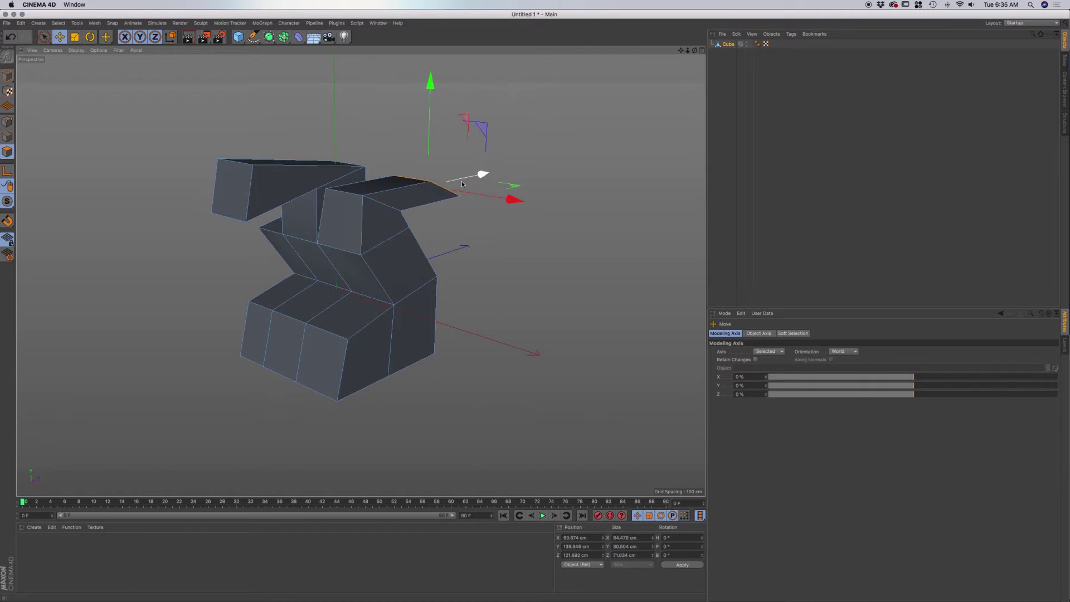
pyautogui.press('r')
pyautogui.moveTo(402, 162); pyautogui.dragTo(423, 139)
pyautogui.press('t')
pyautogui.moveTo(430, 80); pyautogui.dragTo(430, 129)
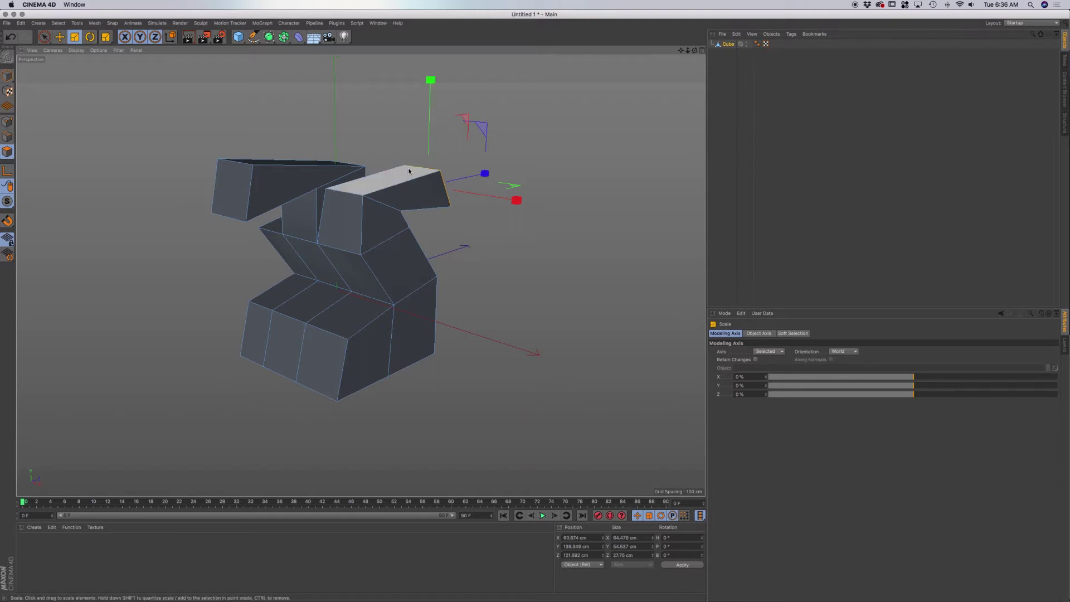
# Loop-cut the upper block at 50%, extrude its top face upward and scale it to 88%
pyautogui.press('k')
pyautogui.press('l')
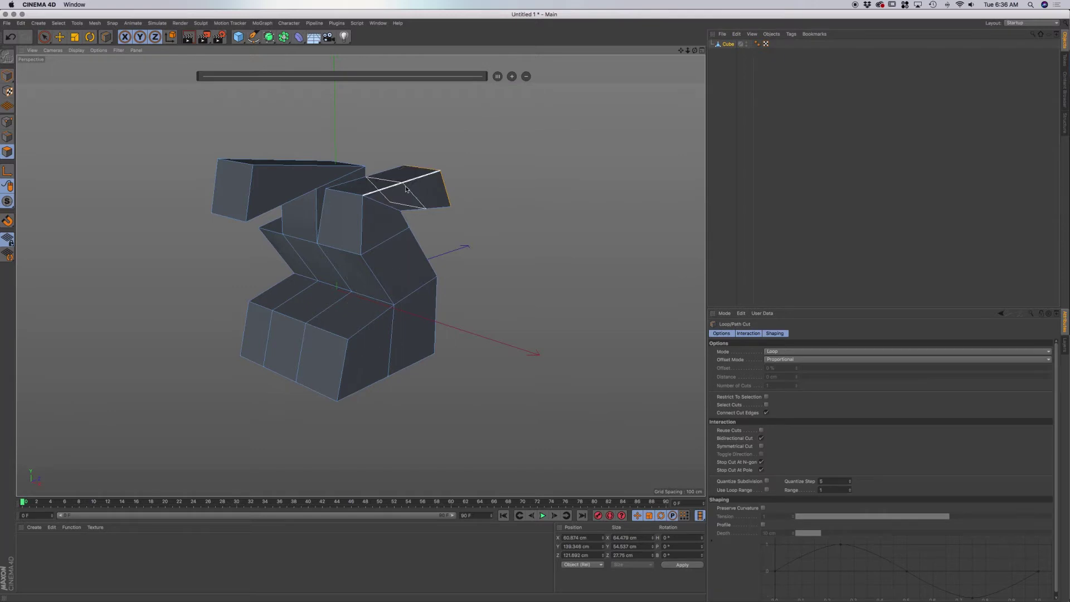
pyautogui.click(407, 184)
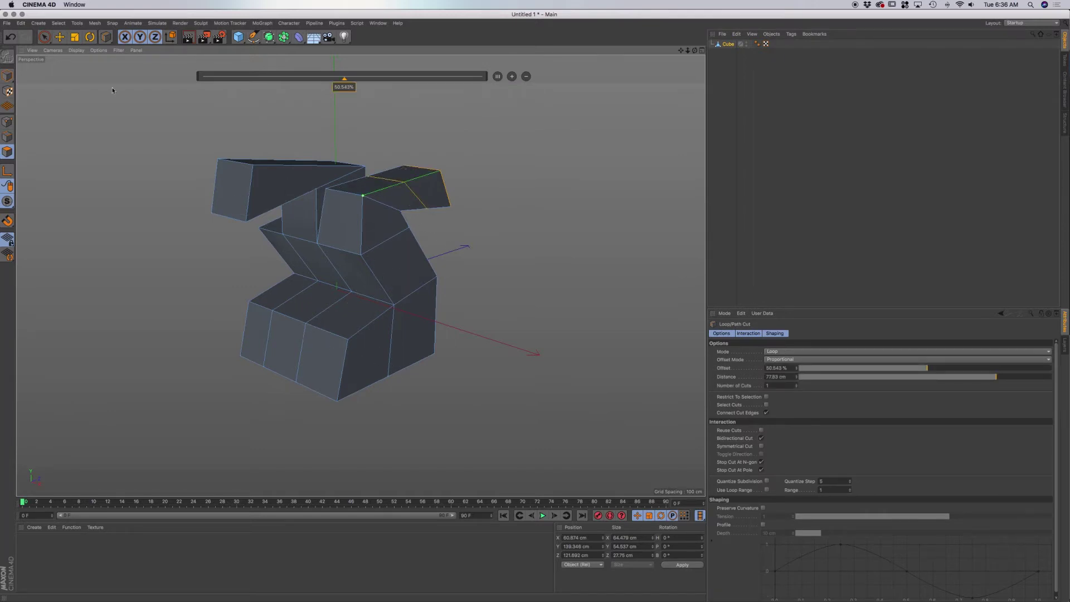
pyautogui.click(44, 37)
pyautogui.click(404, 173)
pyautogui.keyDown('ctrl'); pyautogui.moveTo(407, 70); pyautogui.dragTo(407, 39); pyautogui.keyUp('ctrl')
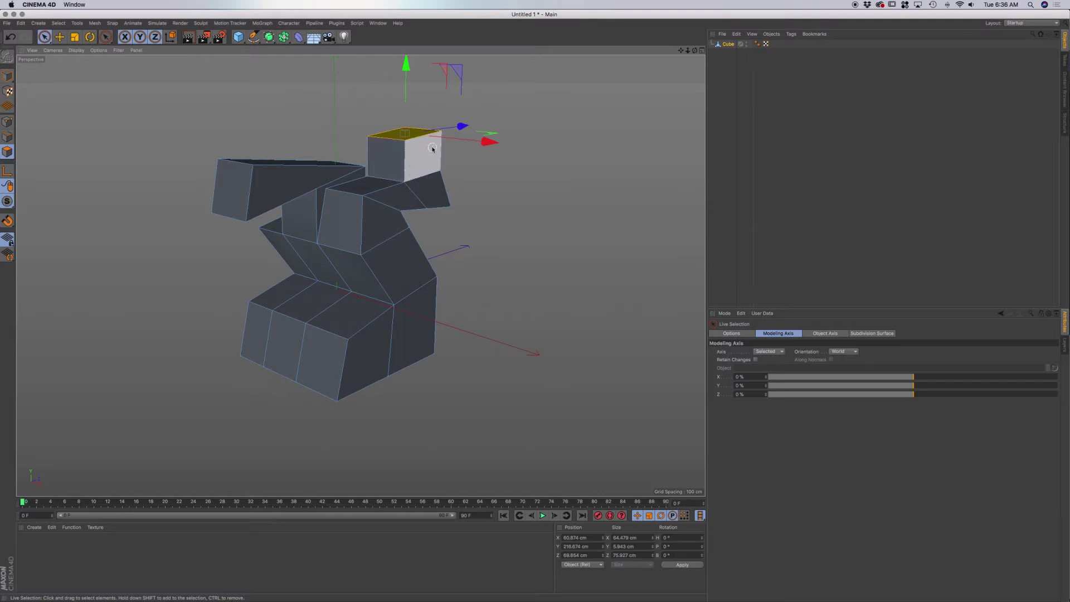
pyautogui.press('t')
pyautogui.moveTo(464, 159); pyautogui.dragTo(392, 168)
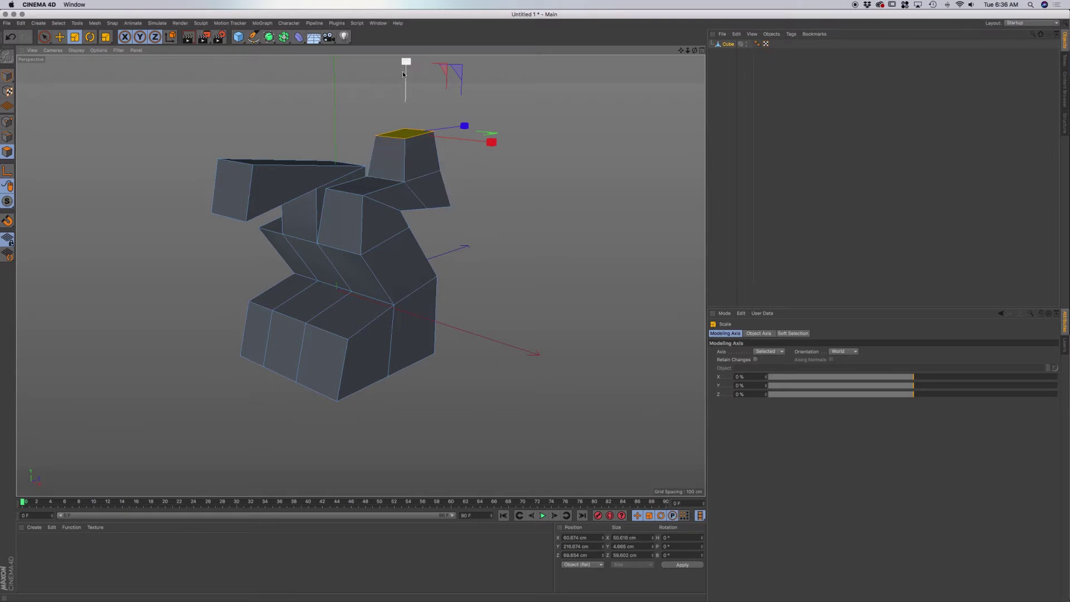
# Extrude the top face up again and extrude its front face along Z into a head
pyautogui.press('e')
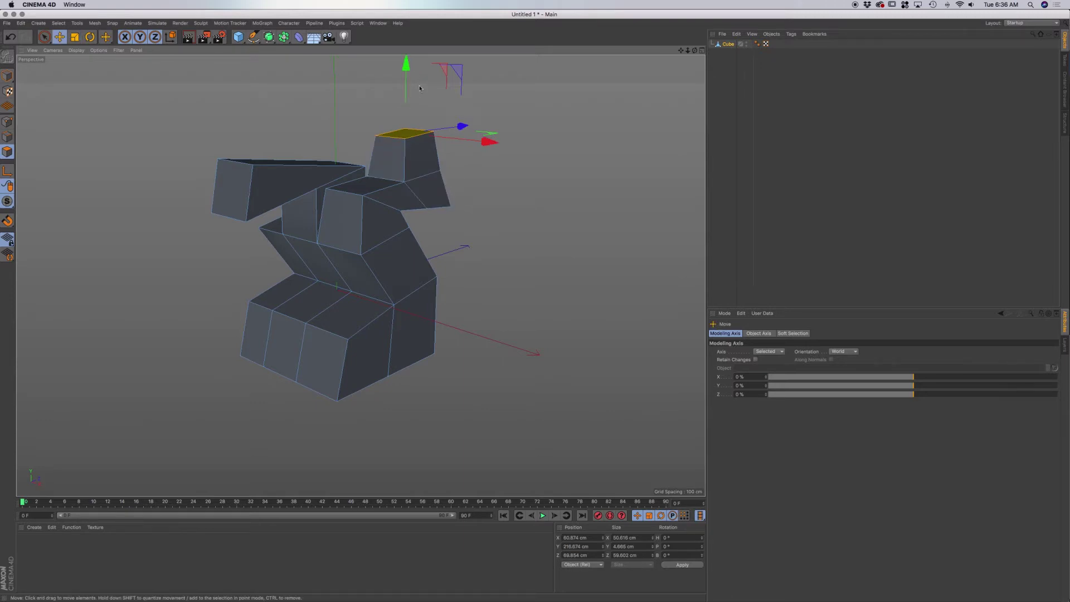
pyautogui.keyDown('ctrl'); pyautogui.moveTo(410, 68); pyautogui.dragTo(409, 38); pyautogui.keyUp('ctrl')
pyautogui.click(399, 129)
pyautogui.keyDown('ctrl'); pyautogui.moveTo(448, 115); pyautogui.dragTo(405, 123); pyautogui.keyUp('ctrl')
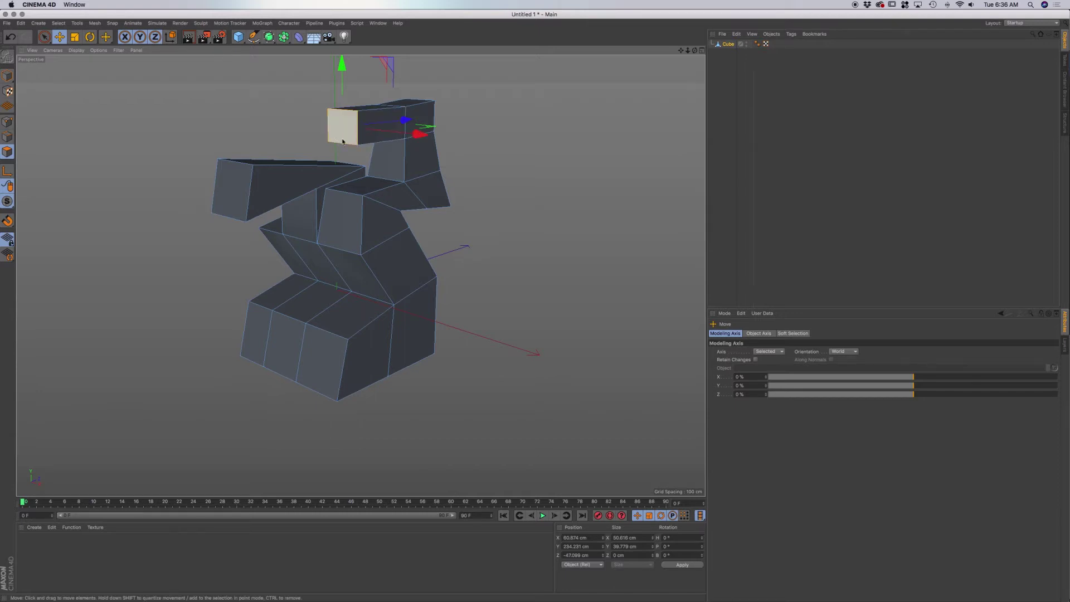
# Inset the head's front polygon by about 5.9 cm with Extrude Inner (I)
pyautogui.press('i')
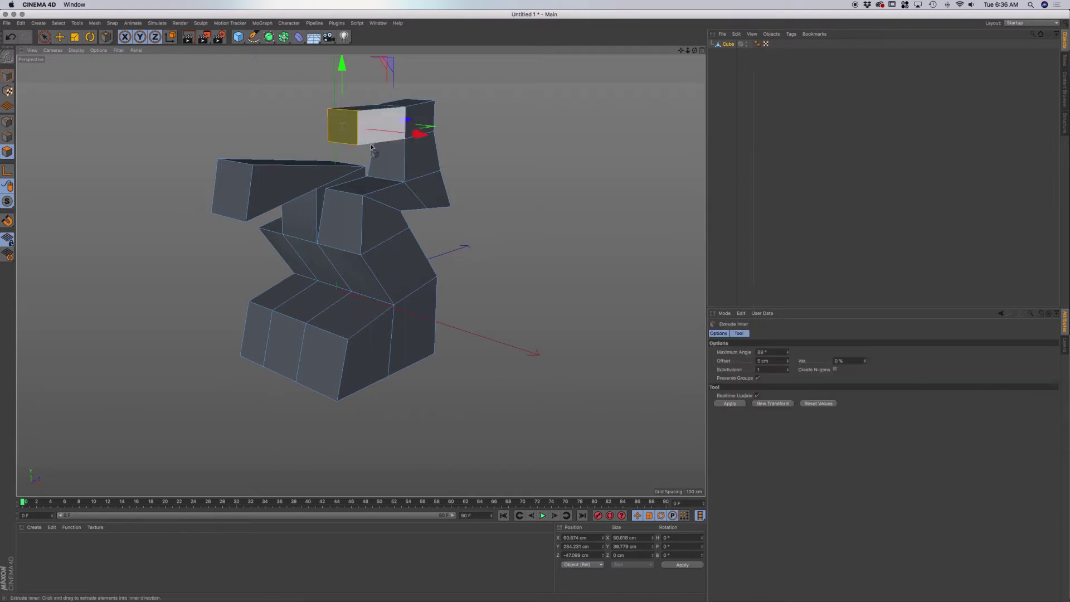
pyautogui.moveTo(410, 162); pyautogui.dragTo(401, 121)
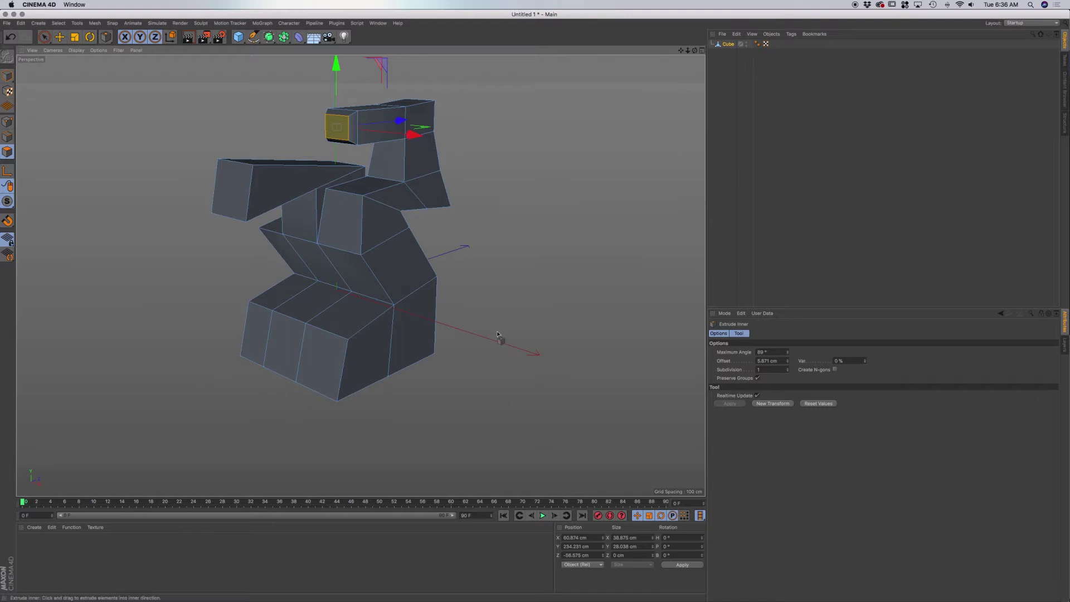
pyautogui.click(411, 343)
# Extrude the lower right side face outward into a leg, scale it to 82% and lower it
pyautogui.keyDown('ctrl'); pyautogui.moveTo(493, 355); pyautogui.dragTo(544, 373); pyautogui.keyUp('ctrl')
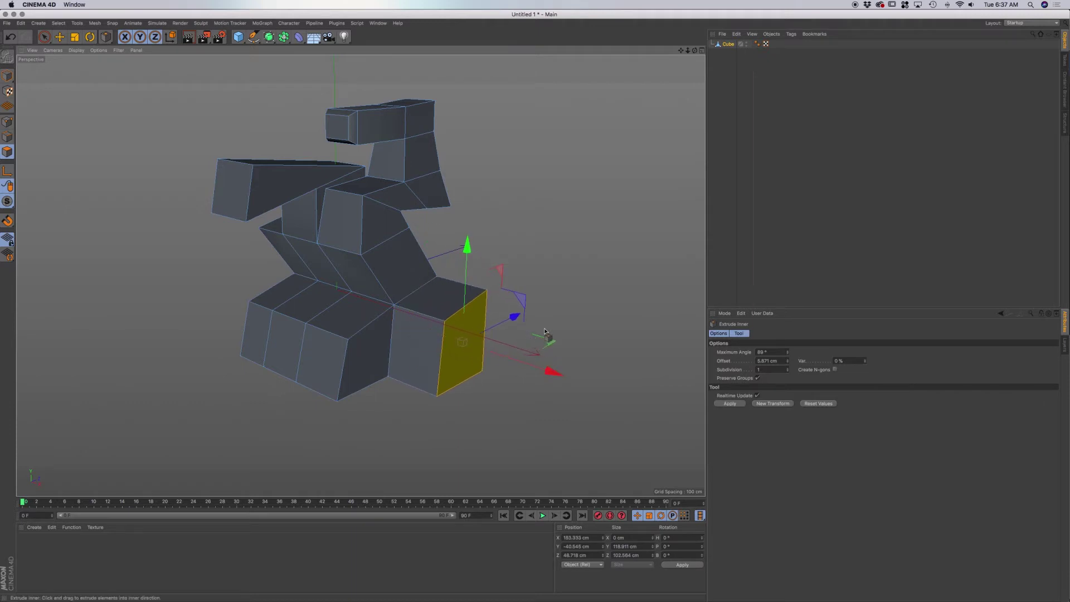
pyautogui.press('t')
pyautogui.moveTo(536, 296); pyautogui.dragTo(508, 319)
pyautogui.press('e')
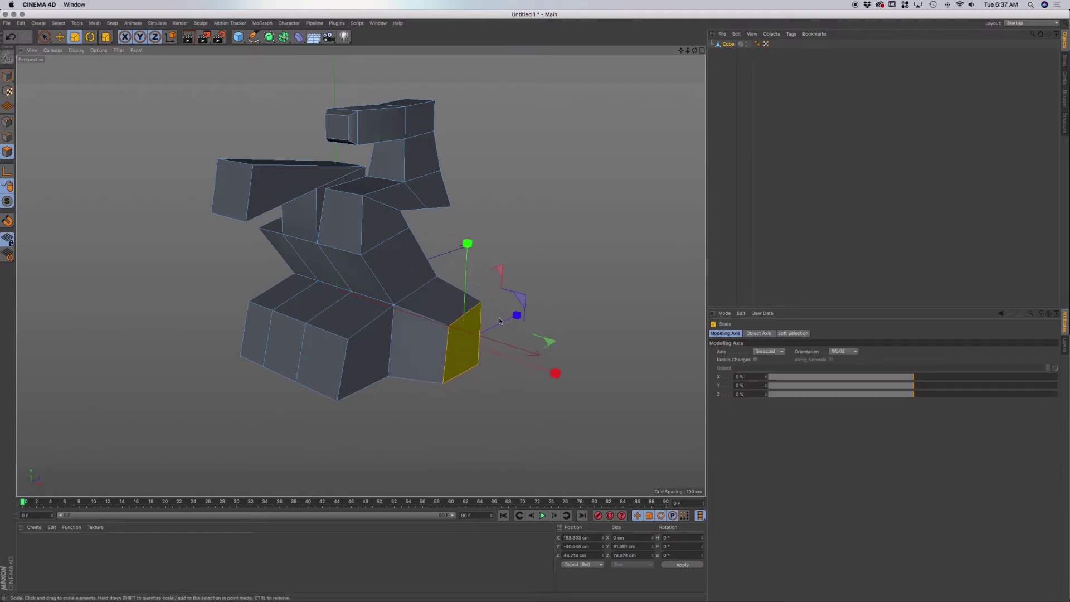
pyautogui.moveTo(467, 249); pyautogui.dragTo(464, 301)
# Extend the leg's end face further downward toward the ground
pyautogui.press('r')
pyautogui.moveTo(497, 360); pyautogui.dragTo(494, 429)
pyautogui.press('super+z')
pyautogui.press('e')
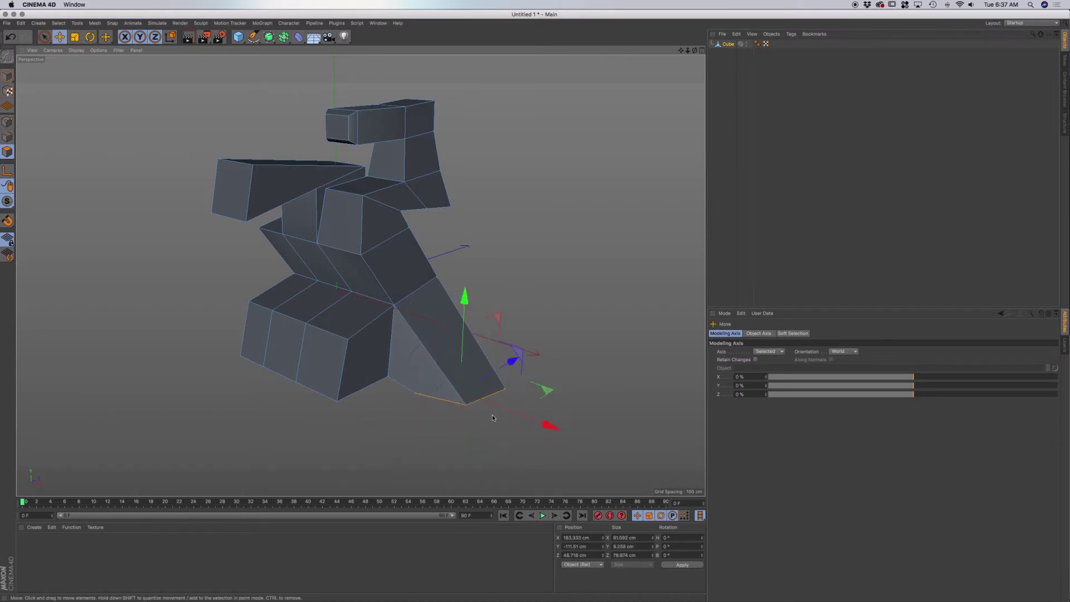
pyautogui.moveTo(464, 298); pyautogui.dragTo(463, 376)
pyautogui.keyDown('alt'); pyautogui.moveTo(464, 376); pyautogui.dragTo(463, 377); pyautogui.keyUp('alt')
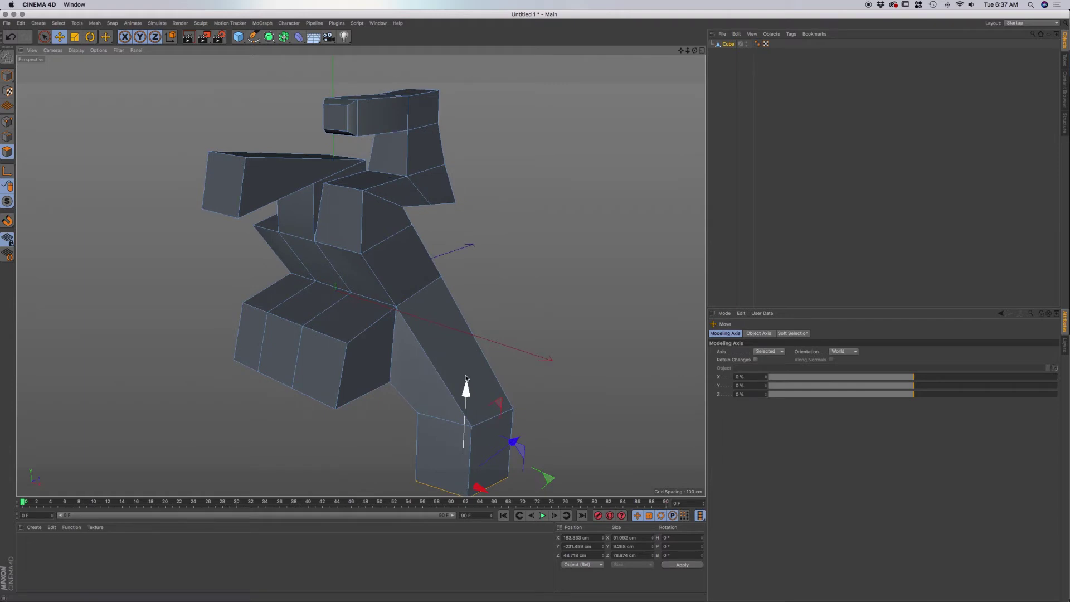
pyautogui.moveTo(468, 385); pyautogui.dragTo(467, 405)
pyautogui.keyDown('alt'); pyautogui.moveTo(482, 386); pyautogui.dragTo(483, 287, button='middle'); pyautogui.keyUp('alt')
# Extrude the bottom front face forward into a smaller foot and loop-cut across it
pyautogui.click(454, 394)
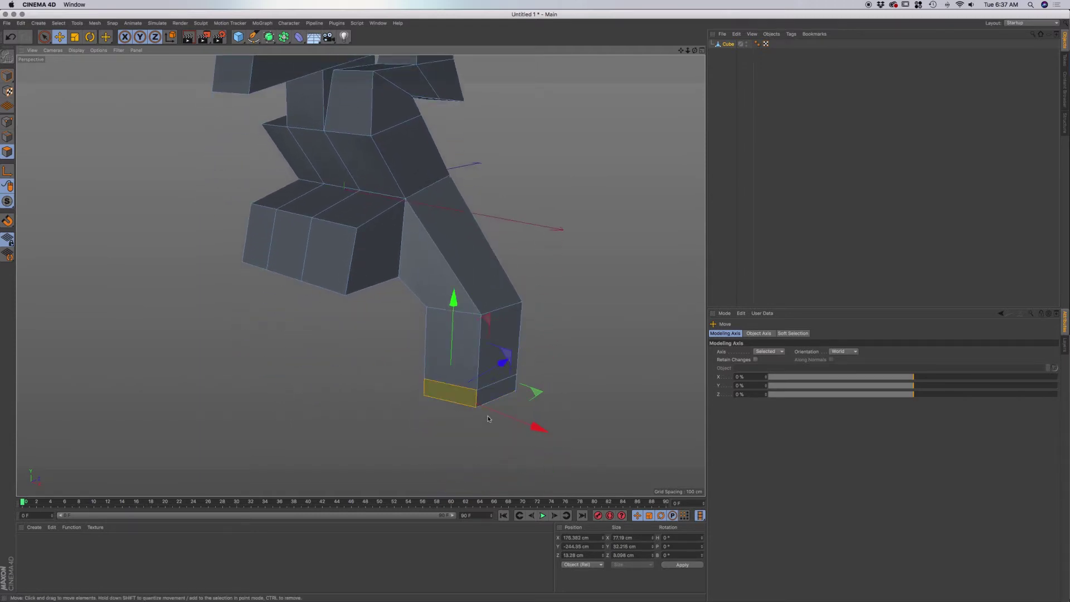
pyautogui.moveTo(503, 362); pyautogui.dragTo(471, 380)
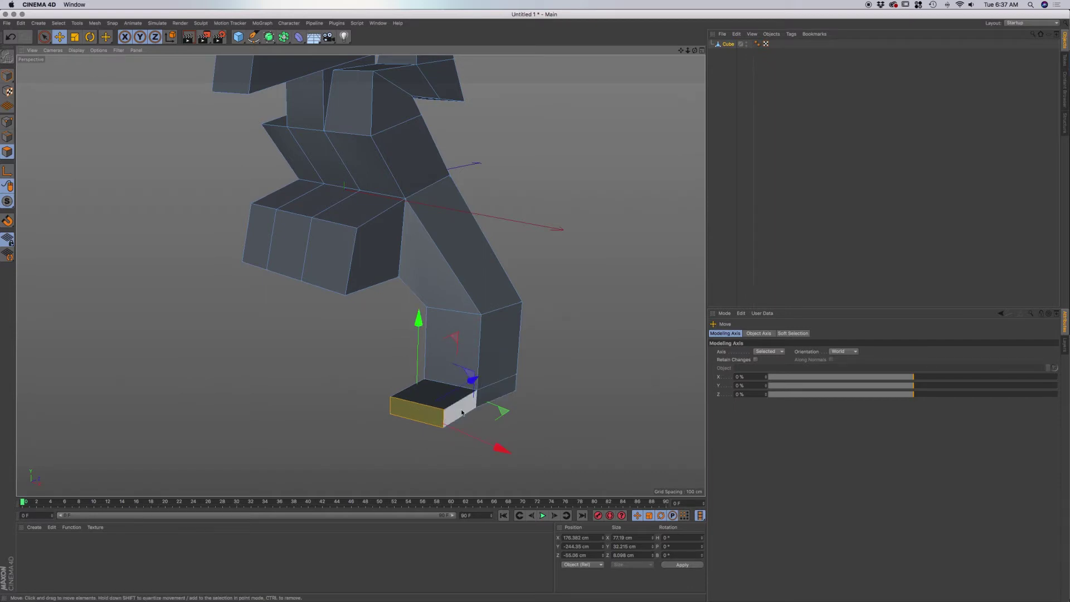
pyautogui.press('t')
pyautogui.moveTo(455, 419); pyautogui.dragTo(390, 413)
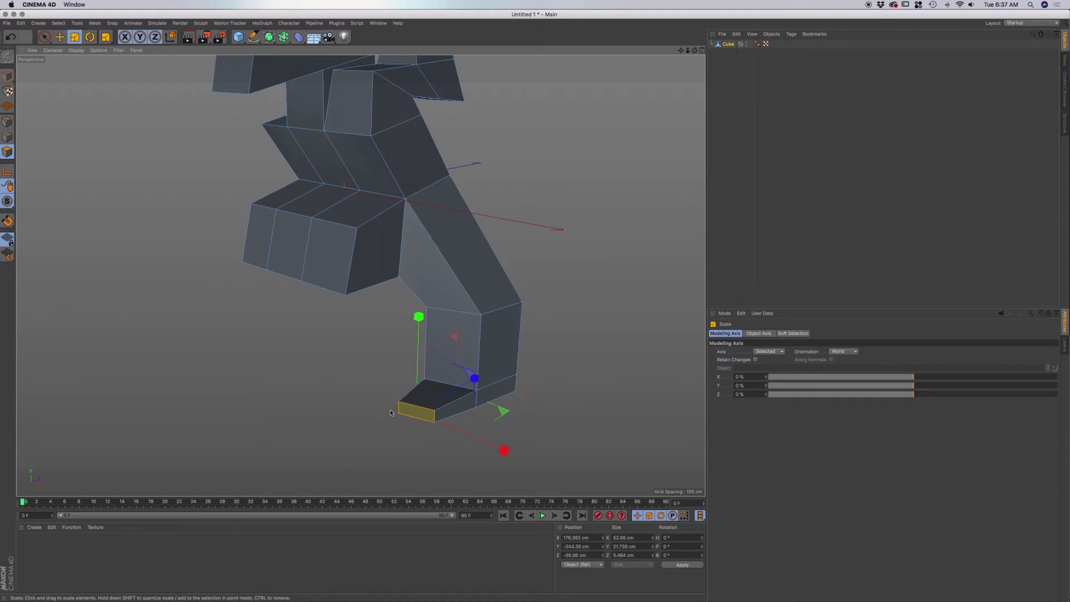
pyautogui.press('k')
pyautogui.press('l')
pyautogui.click(455, 408)
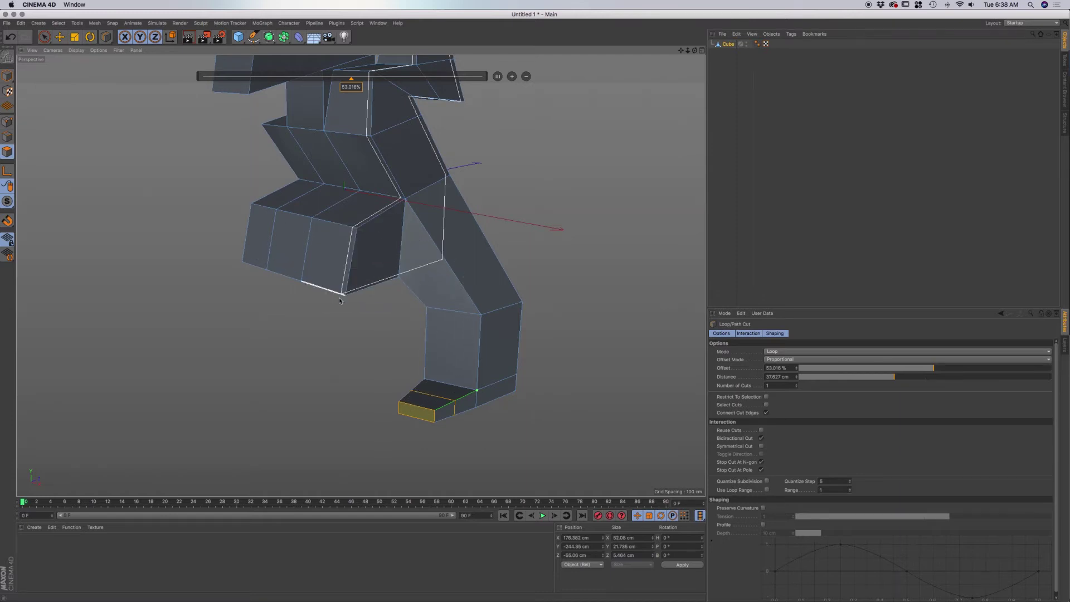
pyautogui.click(44, 37)
pyautogui.click(350, 263)
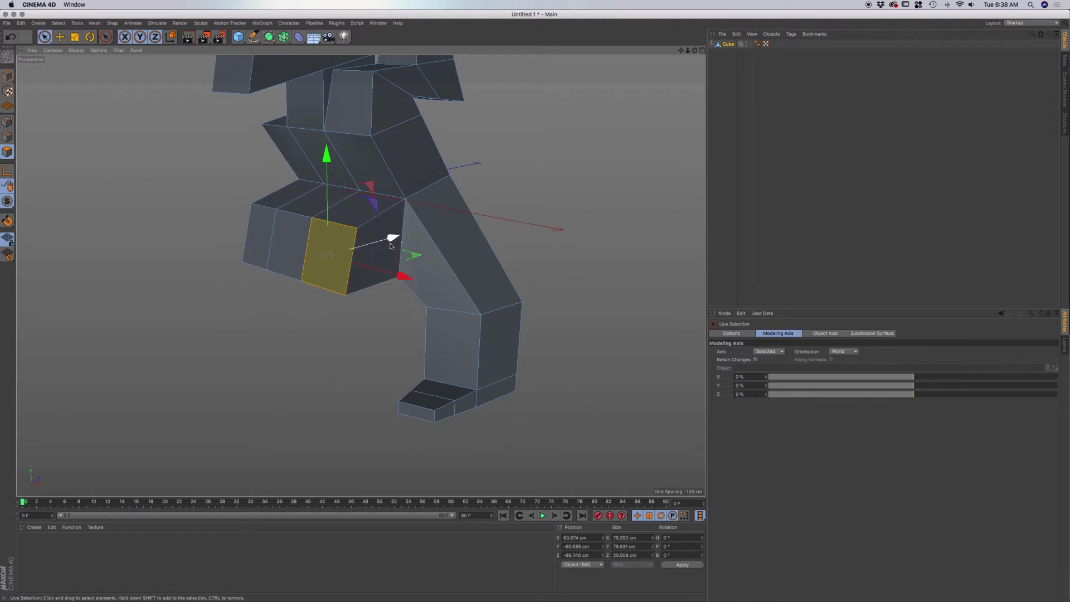
# Extrude the lower-left front face into a second leg, lower it and rotate it about 37°
pyautogui.moveTo(390, 238); pyautogui.dragTo(341, 240)
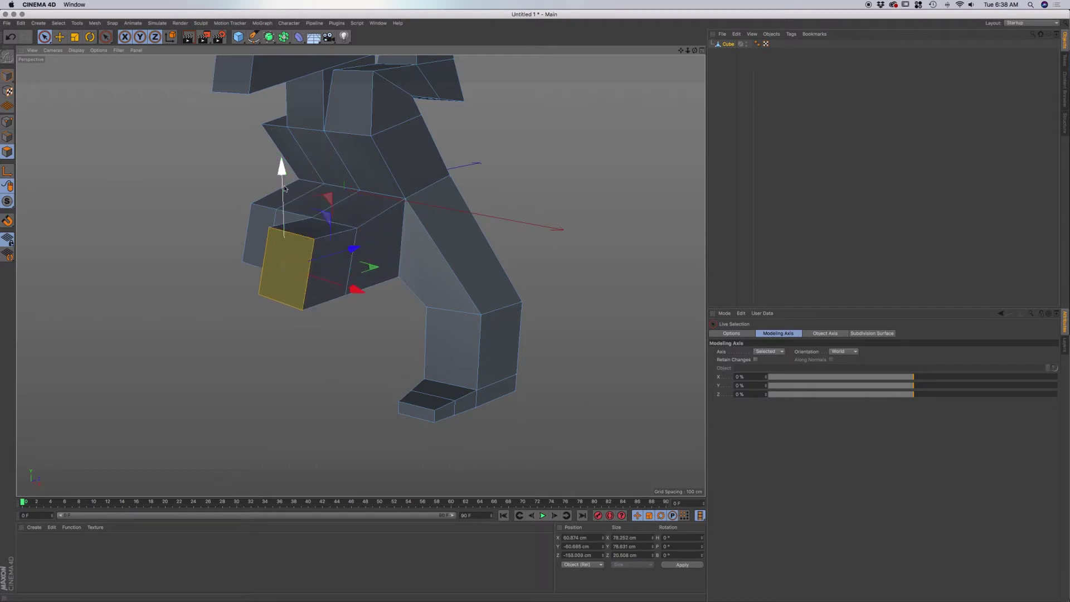
pyautogui.moveTo(282, 167); pyautogui.dragTo(284, 212)
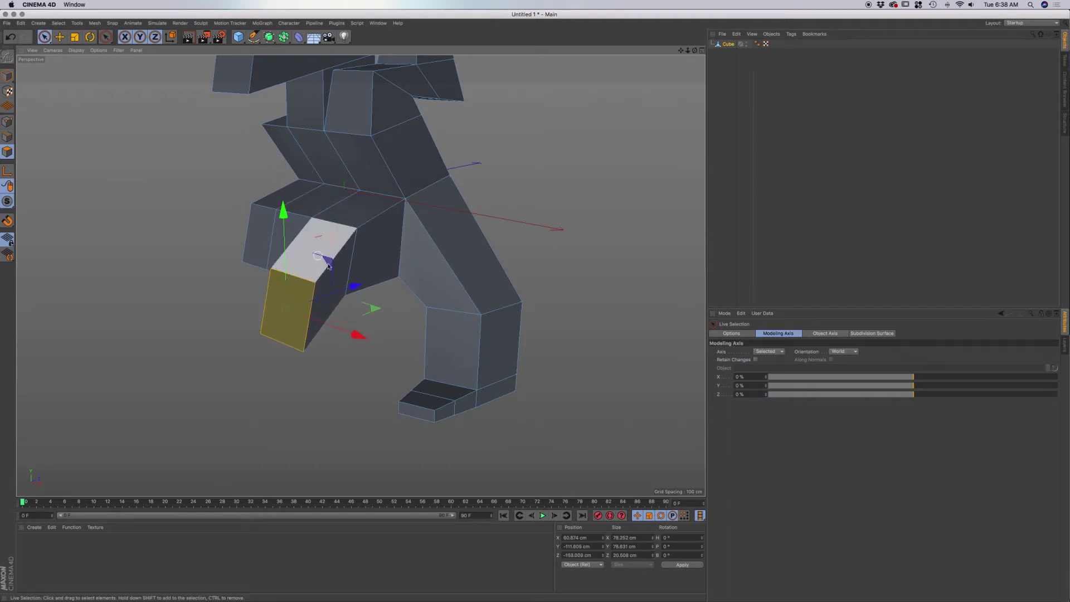
pyautogui.press('r')
pyautogui.moveTo(241, 307)
pyautogui.mouseDown()
pyautogui.moveTo(237, 338)
pyautogui.moveTo(277, 315)
pyautogui.moveTo(229, 311)
pyautogui.mouseUp()
pyautogui.press('t')
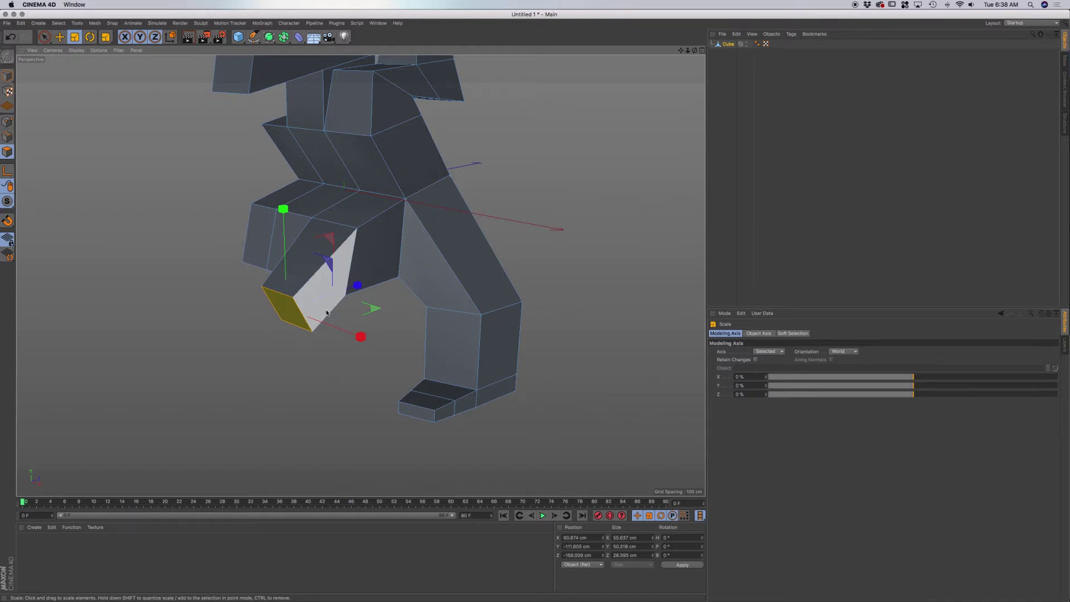
pyautogui.press('r')
pyautogui.moveTo(248, 304); pyautogui.dragTo(279, 306)
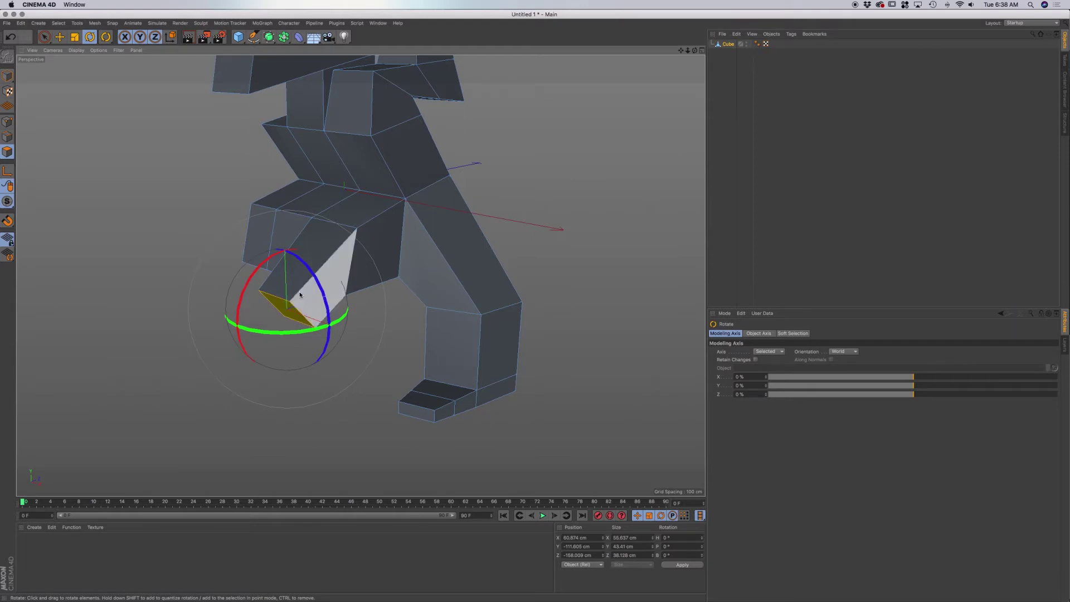
# Extend the second leg further out, angle its end face down, and push it toward the ground
pyautogui.press('e')
pyautogui.moveTo(353, 287); pyautogui.dragTo(318, 300)
pyautogui.moveTo(249, 233); pyautogui.dragTo(251, 289)
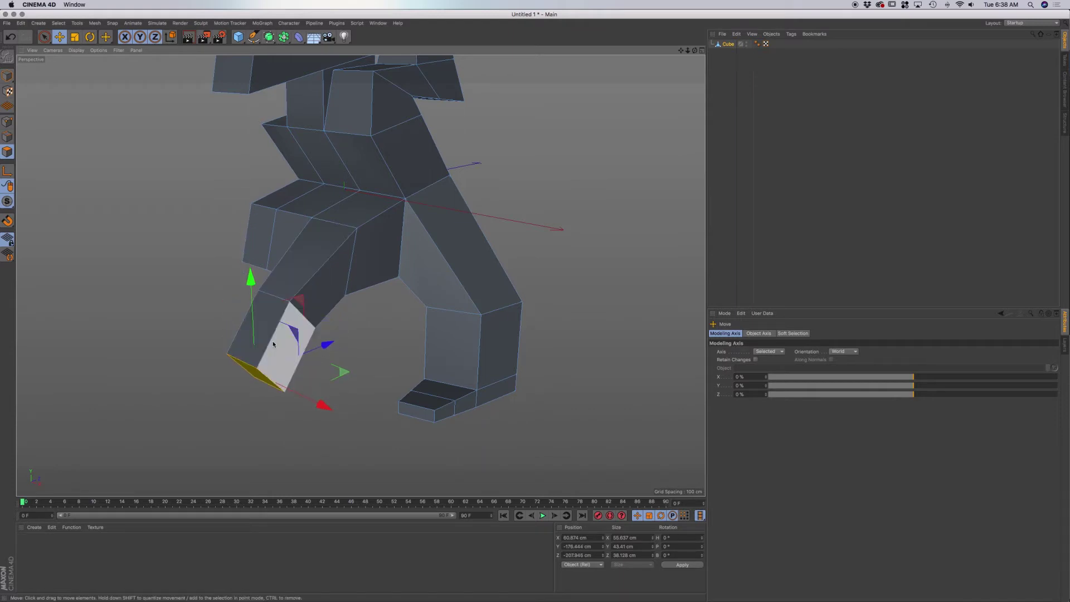
pyautogui.press('r')
pyautogui.moveTo(245, 335); pyautogui.dragTo(212, 397)
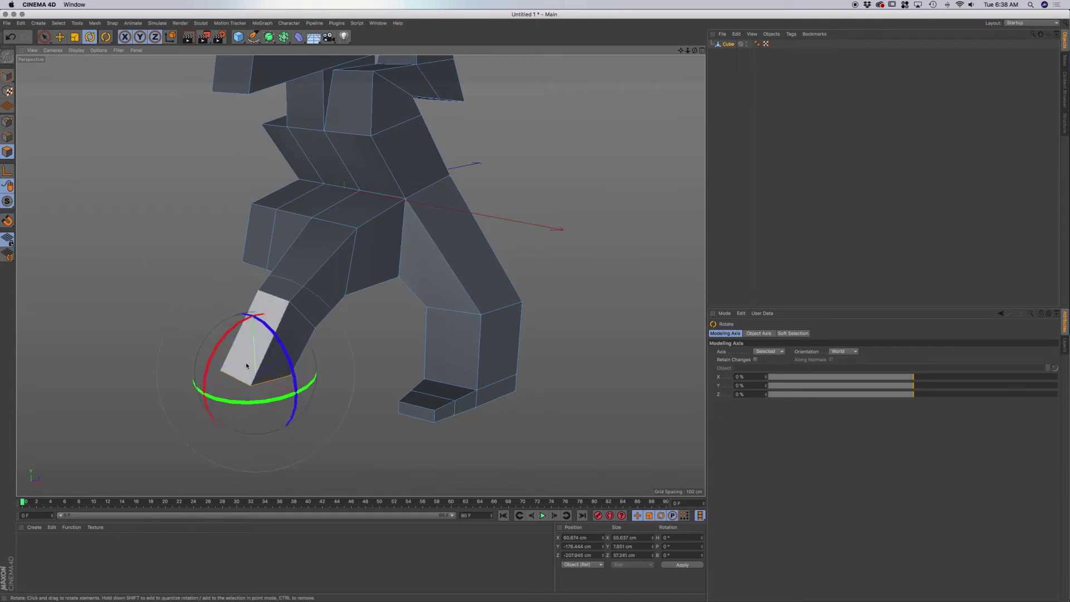
pyautogui.press('e')
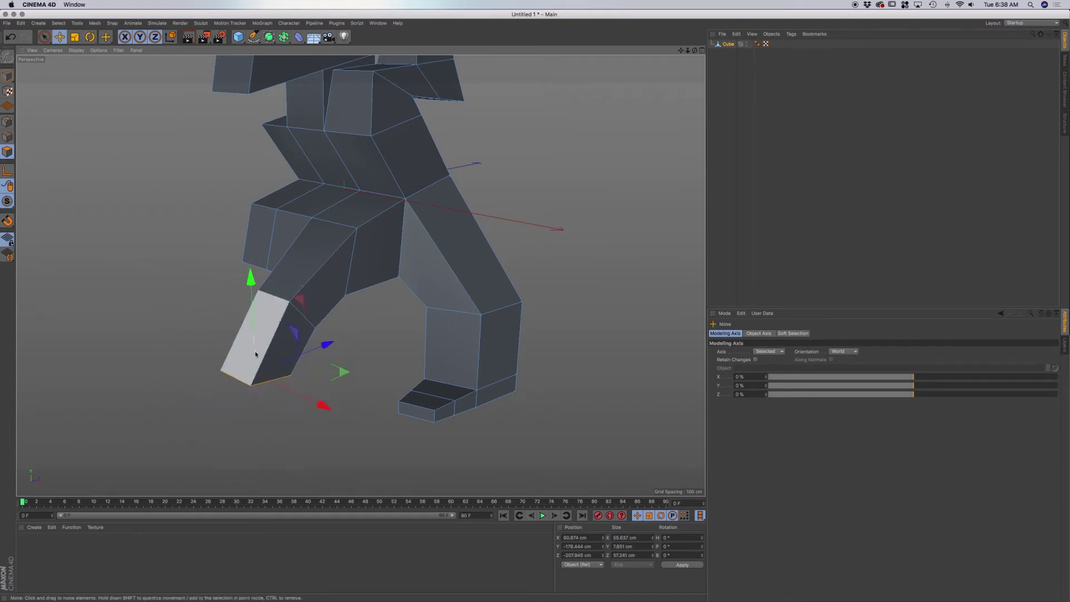
pyautogui.moveTo(252, 288); pyautogui.dragTo(256, 331)
pyautogui.press('d')
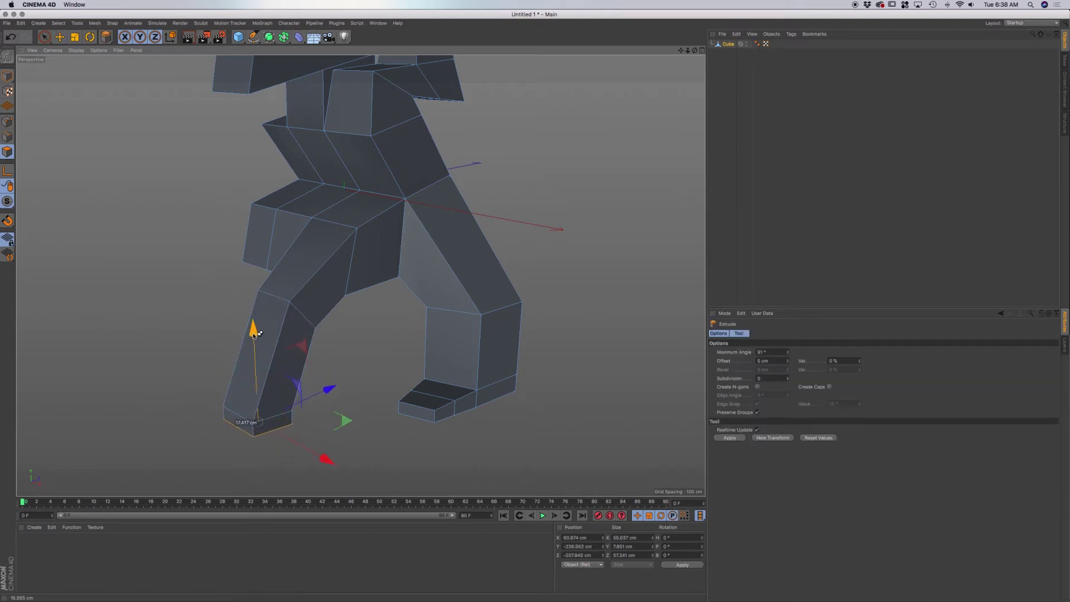
# Extrude a short foot from the leg's small end face and shrink it
pyautogui.click(245, 425)
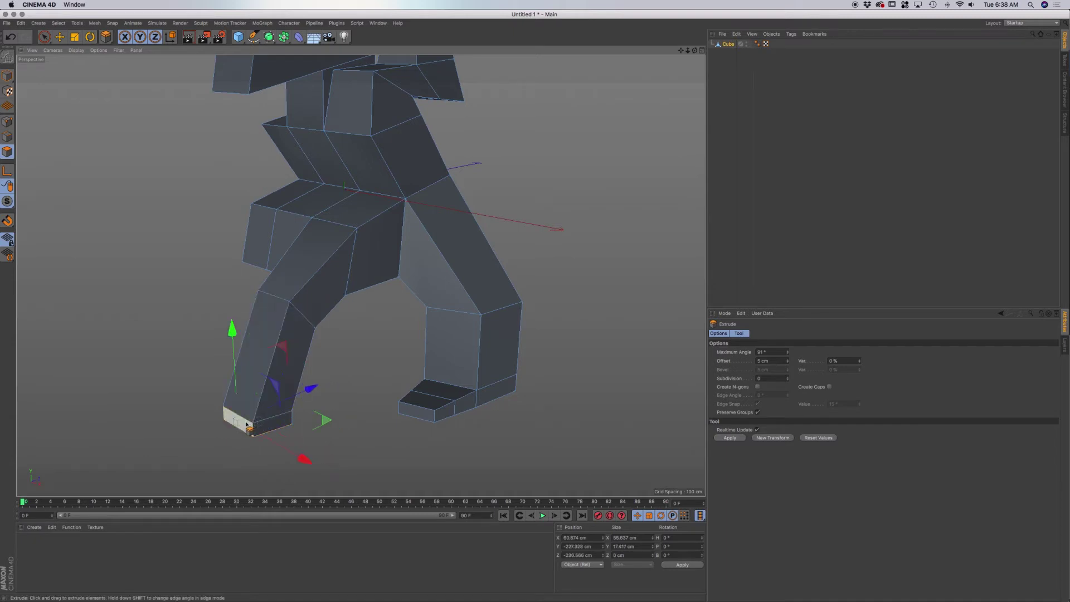
pyautogui.moveTo(262, 410)
pyautogui.mouseDown()
pyautogui.moveTo(312, 388)
pyautogui.moveTo(277, 403)
pyautogui.mouseUp()
pyautogui.press('t')
pyautogui.moveTo(238, 452); pyautogui.dragTo(179, 438)
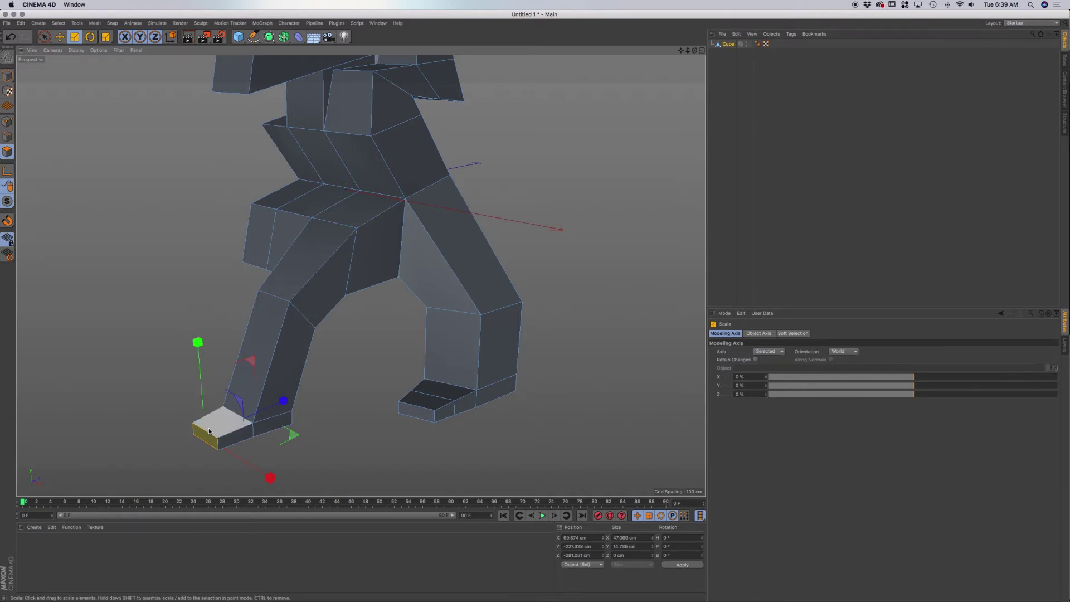
# Extrude the foot's end face about 5 cm further and narrow it to about 85%
pyautogui.press('d')
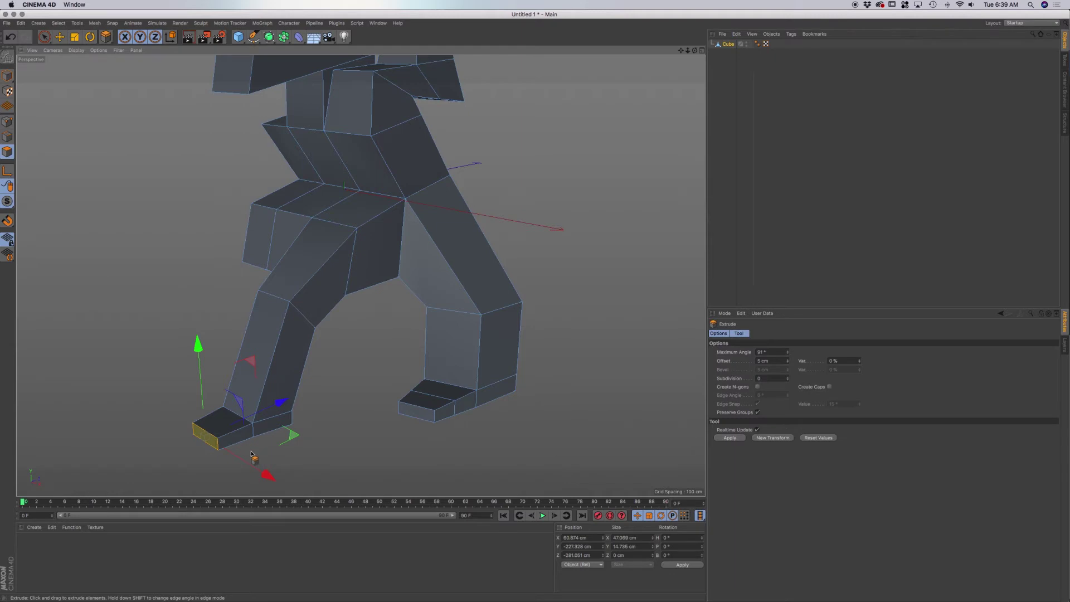
pyautogui.moveTo(254, 455); pyautogui.dragTo(243, 471)
pyautogui.press('t')
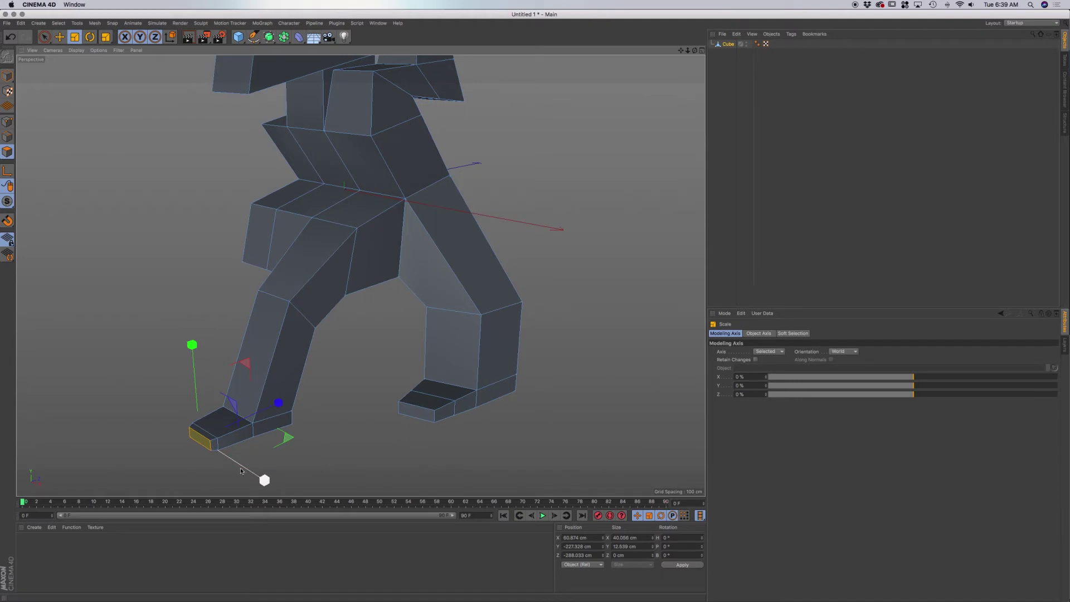
pyautogui.moveTo(289, 419)
pyautogui.keyDown('alt'); pyautogui.mouseDown()
pyautogui.moveTo(301, 406)
pyautogui.moveTo(298, 416)
pyautogui.mouseUp(); pyautogui.keyUp('alt')
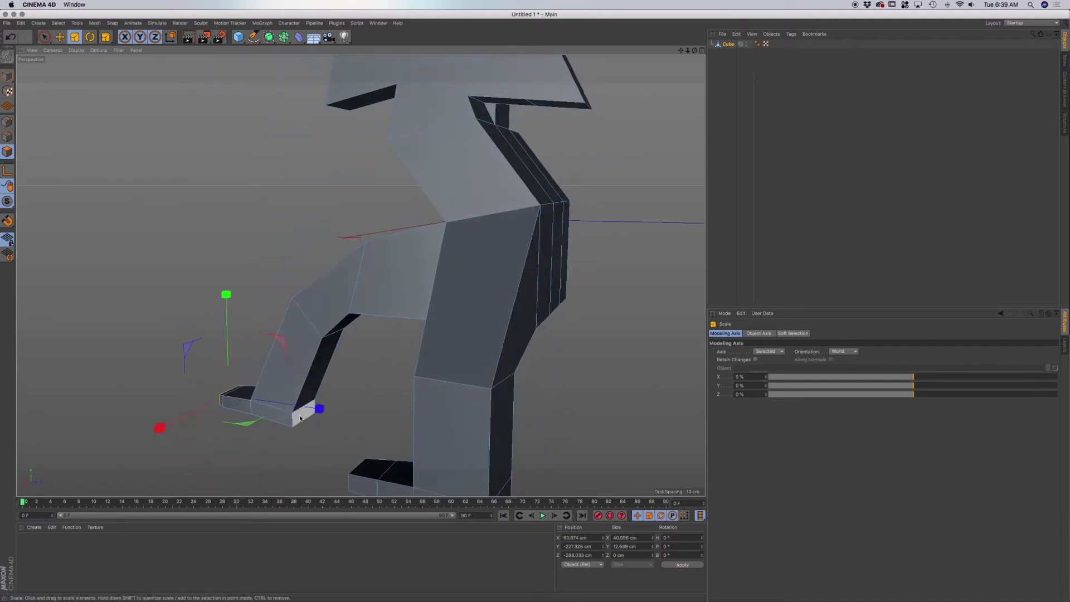
# Push the foot's end face forward, narrow it slightly and lower it
pyautogui.click(300, 417)
pyautogui.press('e')
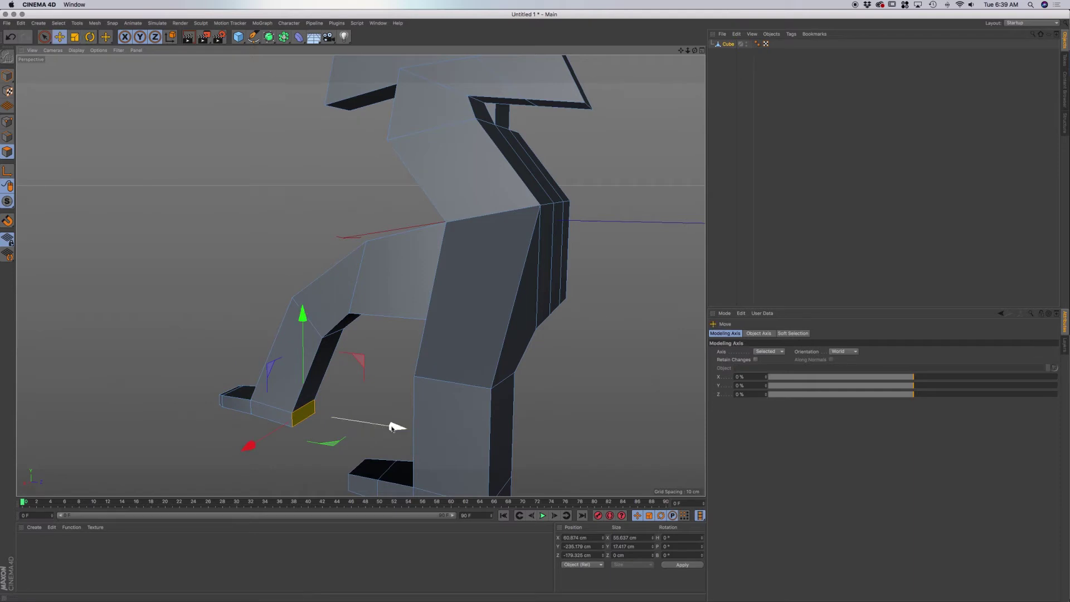
pyautogui.moveTo(395, 427); pyautogui.dragTo(420, 430)
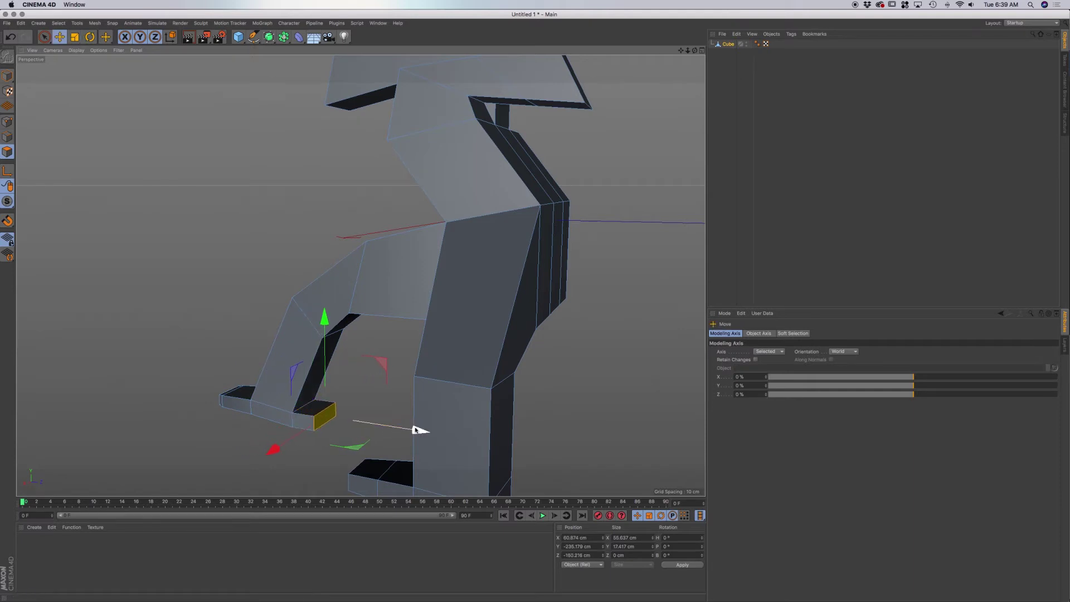
pyautogui.press('t')
pyautogui.moveTo(379, 400); pyautogui.dragTo(351, 381)
pyautogui.press('e')
pyautogui.moveTo(325, 339); pyautogui.dragTo(324, 350)
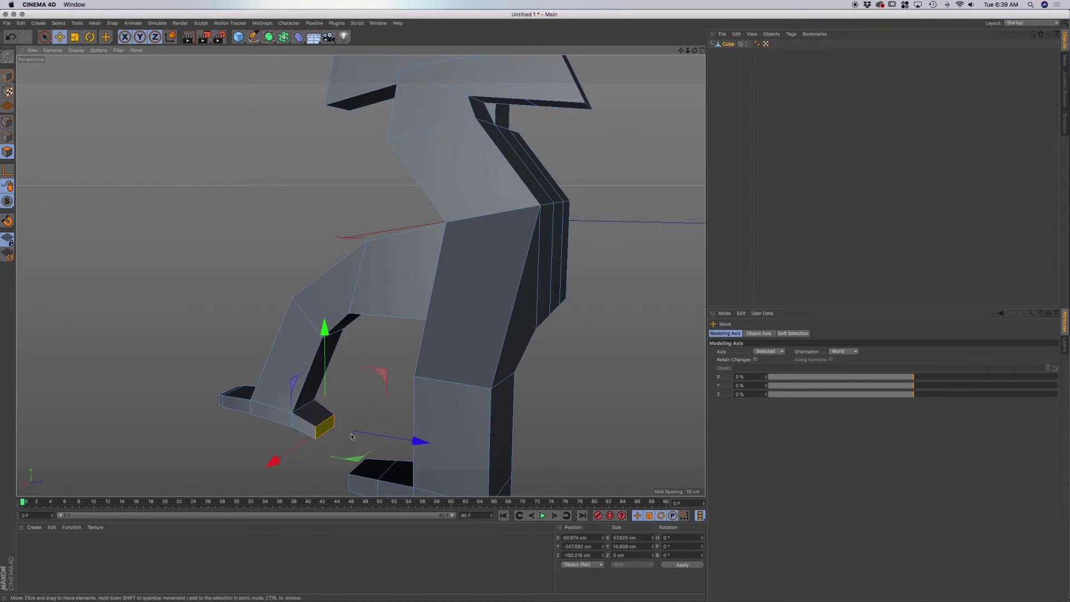
# Extrude the face into a further toe segment, angling and lowering it toward the ground
pyautogui.press('d')
pyautogui.moveTo(363, 420); pyautogui.dragTo(390, 421)
pyautogui.moveTo(341, 332); pyautogui.dragTo(341, 355)
pyautogui.press('r')
pyautogui.moveTo(379, 416); pyautogui.dragTo(380, 447)
pyautogui.press('t')
pyautogui.press('e')
pyautogui.moveTo(337, 360); pyautogui.dragTo(337, 366)
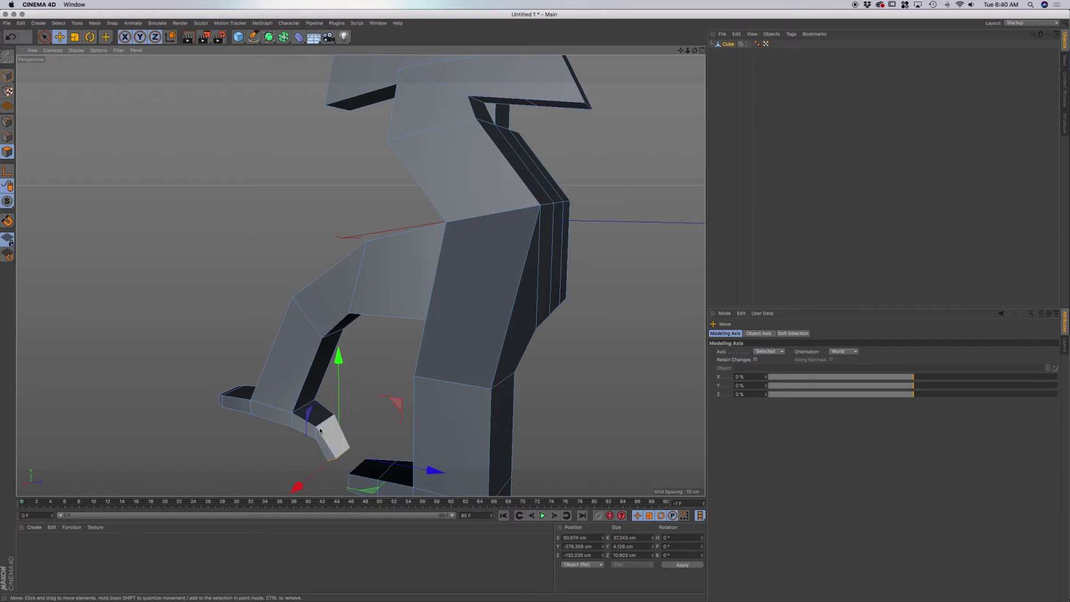
pyautogui.keyDown('alt'); pyautogui.moveTo(323, 429); pyautogui.dragTo(358, 394); pyautogui.keyUp('alt')
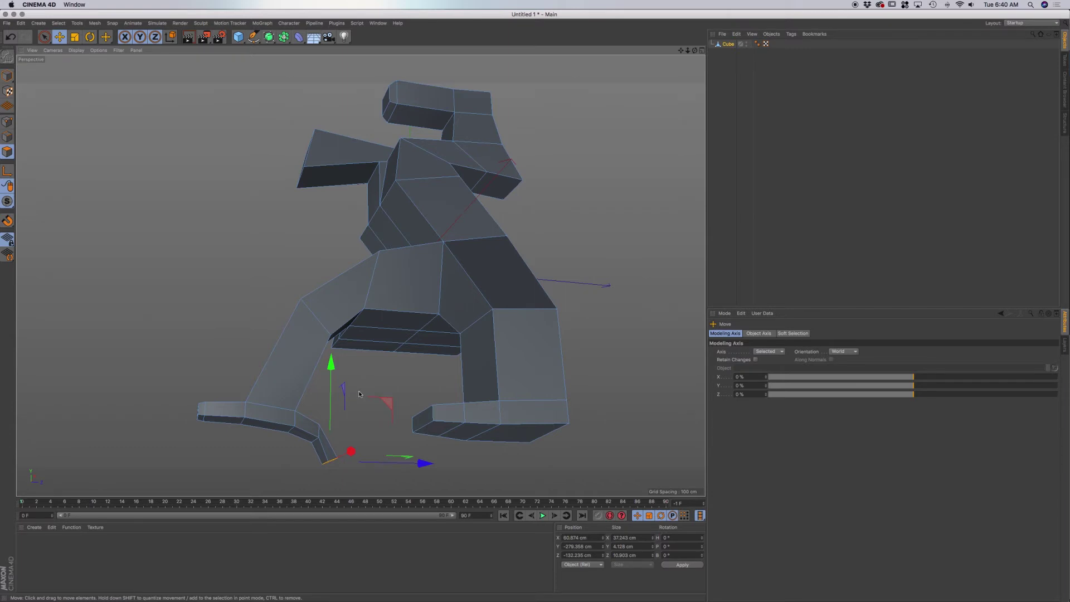
# Lower the selected foot polygons, undoing a trial rotation
pyautogui.moveTo(331, 362); pyautogui.dragTo(331, 377)
pyautogui.press('r')
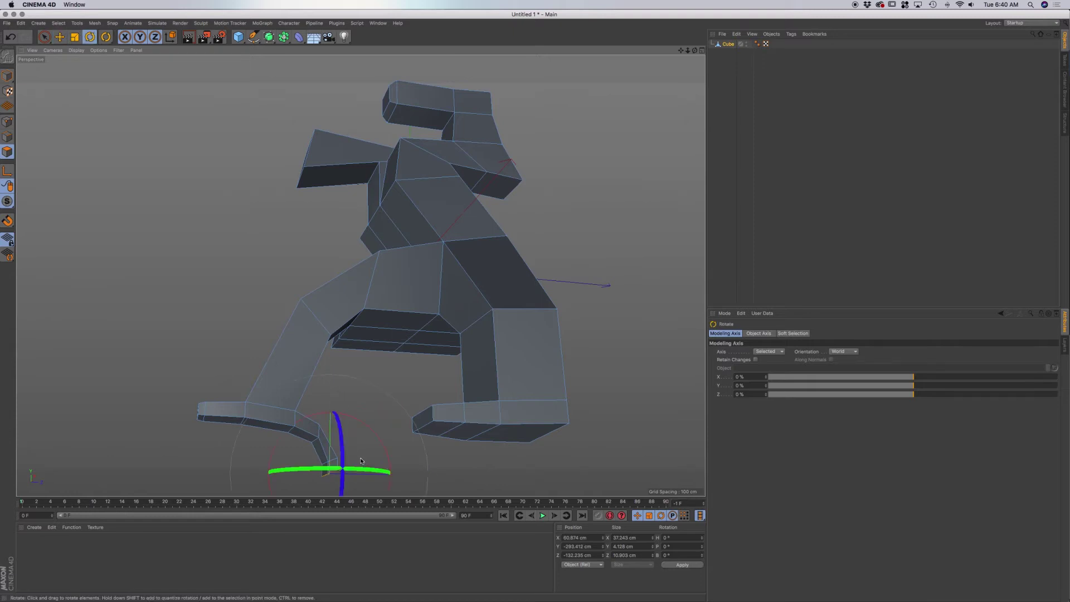
pyautogui.moveTo(380, 439); pyautogui.dragTo(355, 447)
pyautogui.hotkey('ctrl', 'z')
pyautogui.moveTo(238, 421)
pyautogui.keyDown('alt'); pyautogui.mouseDown()
pyautogui.moveTo(314, 425)
pyautogui.moveTo(249, 416)
pyautogui.mouseUp(); pyautogui.keyUp('alt')
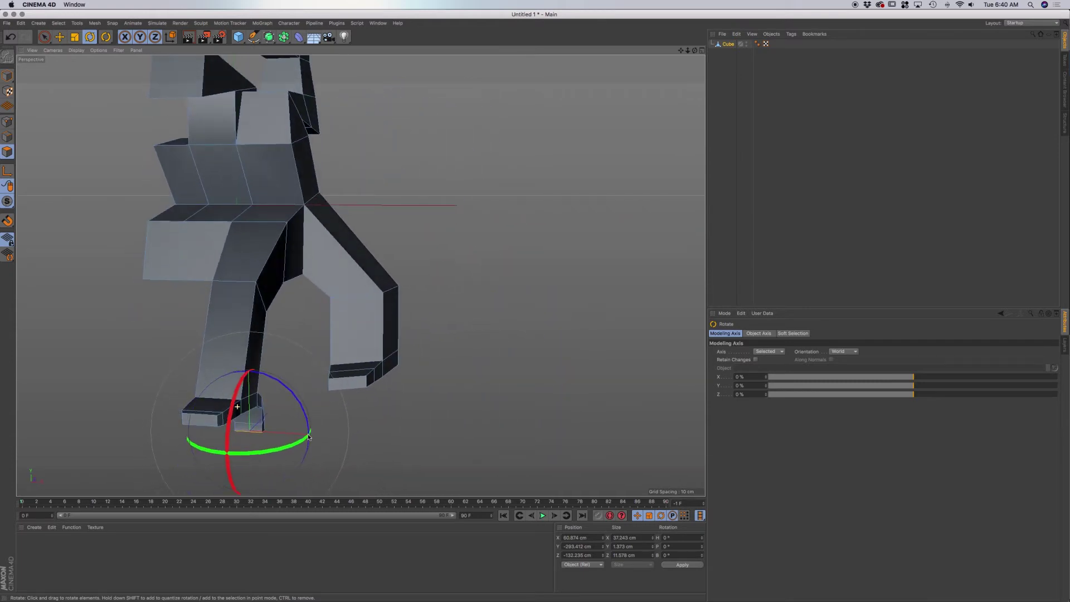
# Extrude a polygon on the other foot outward, angling and lowering it
pyautogui.click(254, 403)
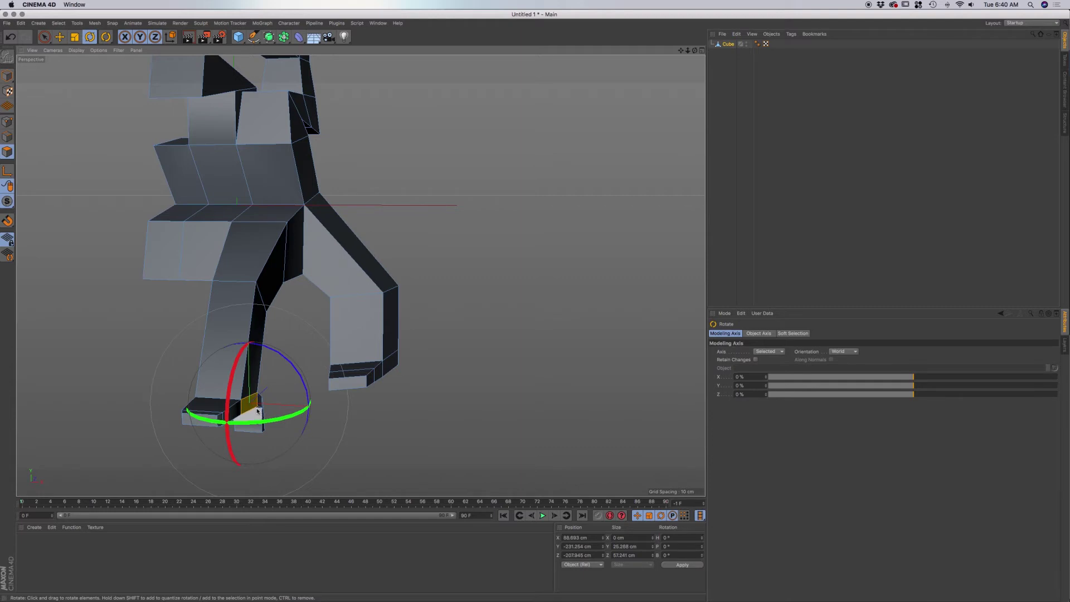
pyautogui.press('d')
pyautogui.moveTo(258, 411); pyautogui.dragTo(314, 392)
pyautogui.press('r')
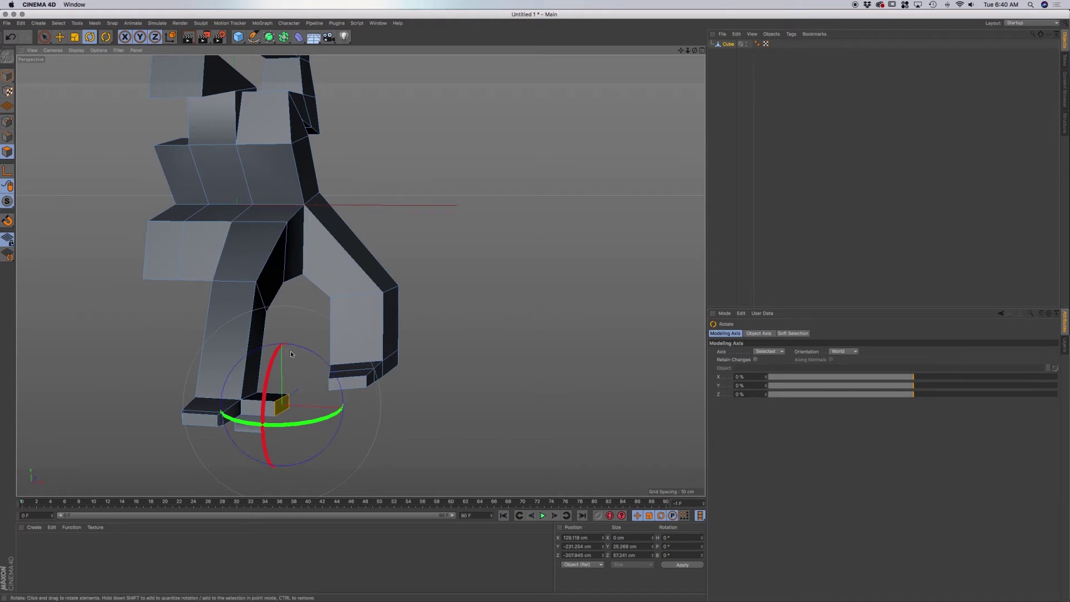
pyautogui.moveTo(318, 359); pyautogui.dragTo(306, 377)
pyautogui.press('e')
pyautogui.moveTo(288, 326); pyautogui.dragTo(288, 335)
# Extend that toe right and downward, turn it down, and taper its tip to about 80%
pyautogui.press('d')
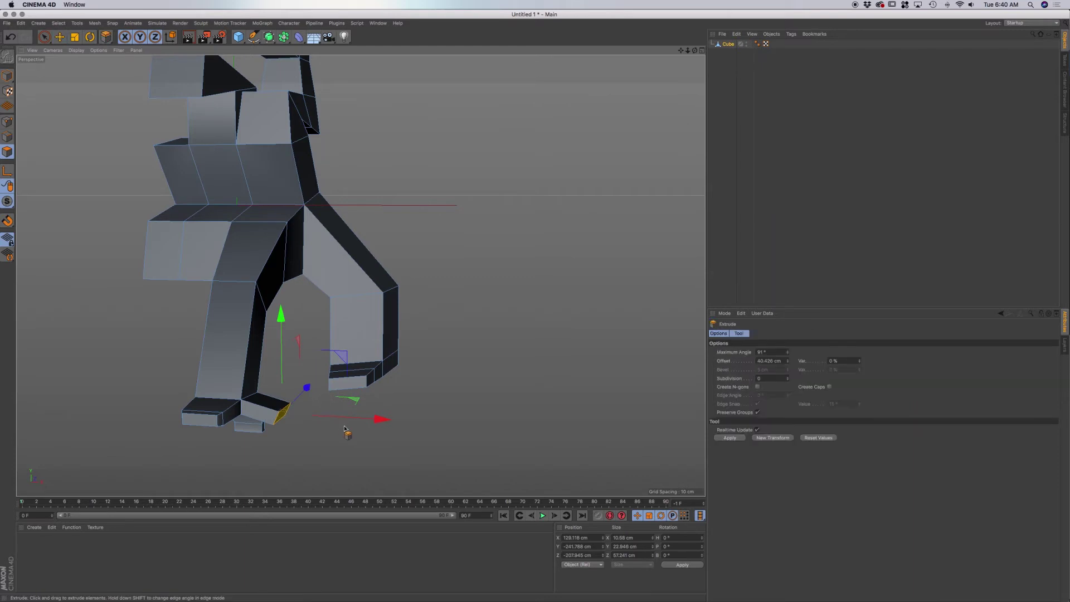
pyautogui.moveTo(382, 417); pyautogui.dragTo(400, 421)
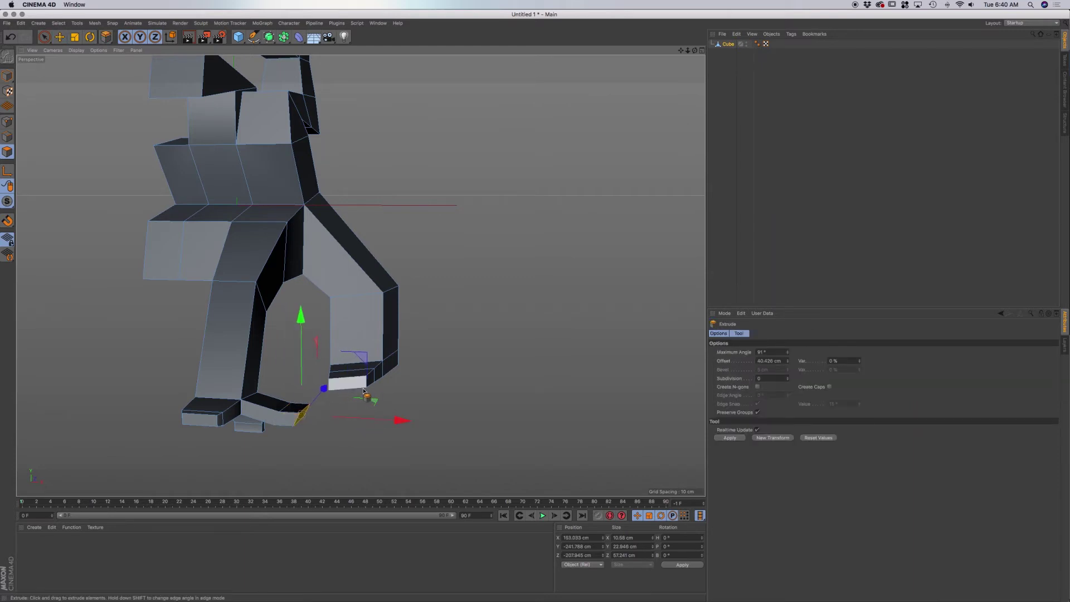
pyautogui.moveTo(306, 328); pyautogui.dragTo(333, 449)
pyautogui.press('r')
pyautogui.press('super+z')
pyautogui.press('super+z')
pyautogui.moveTo(328, 423); pyautogui.dragTo(278, 417)
pyautogui.press('d')
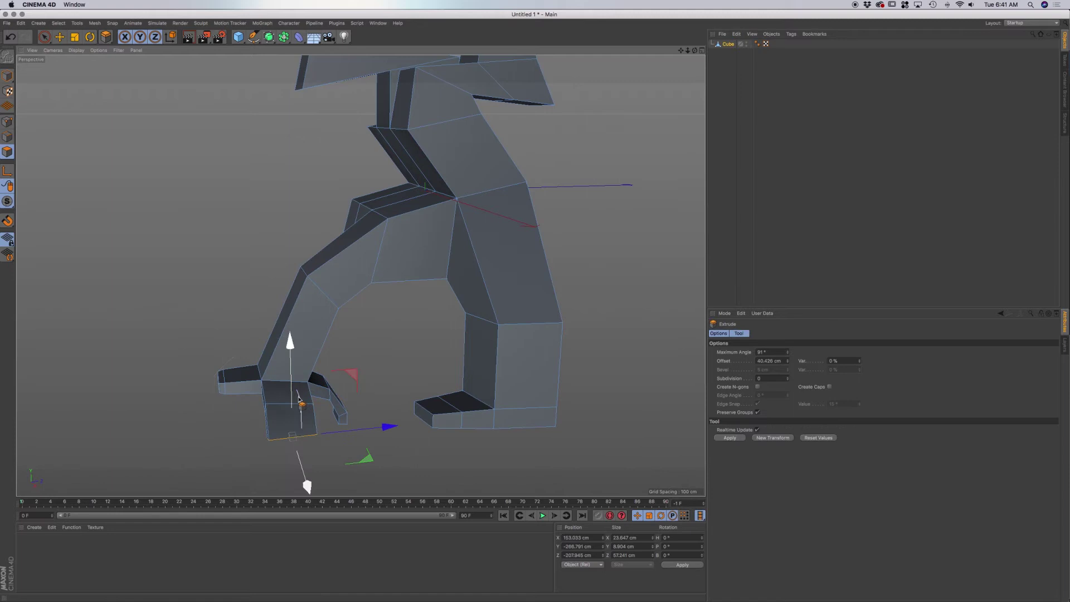
pyautogui.moveTo(289, 342); pyautogui.dragTo(287, 371)
pyautogui.press('t')
pyautogui.moveTo(355, 442); pyautogui.dragTo(261, 417)
# Extrude a new toe to the left from another foot polygon and pull it down
pyautogui.click(260, 413)
pyautogui.press('d')
pyautogui.moveTo(334, 363); pyautogui.dragTo(320, 359)
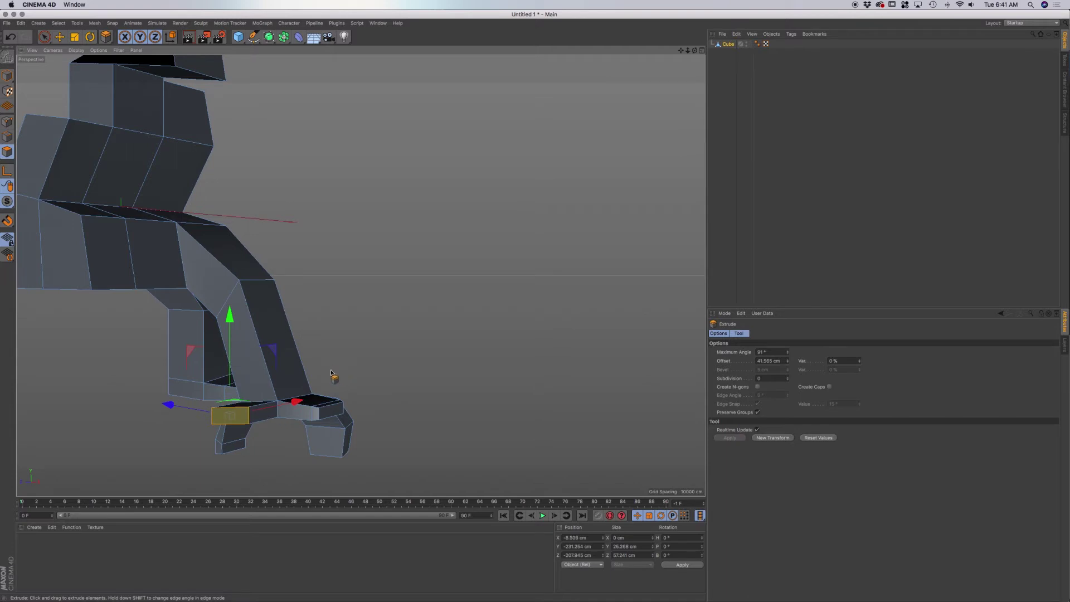
pyautogui.moveTo(229, 319); pyautogui.dragTo(229, 337)
pyautogui.keyDown('alt'); pyautogui.moveTo(273, 389); pyautogui.dragTo(282, 429); pyautogui.keyUp('alt')
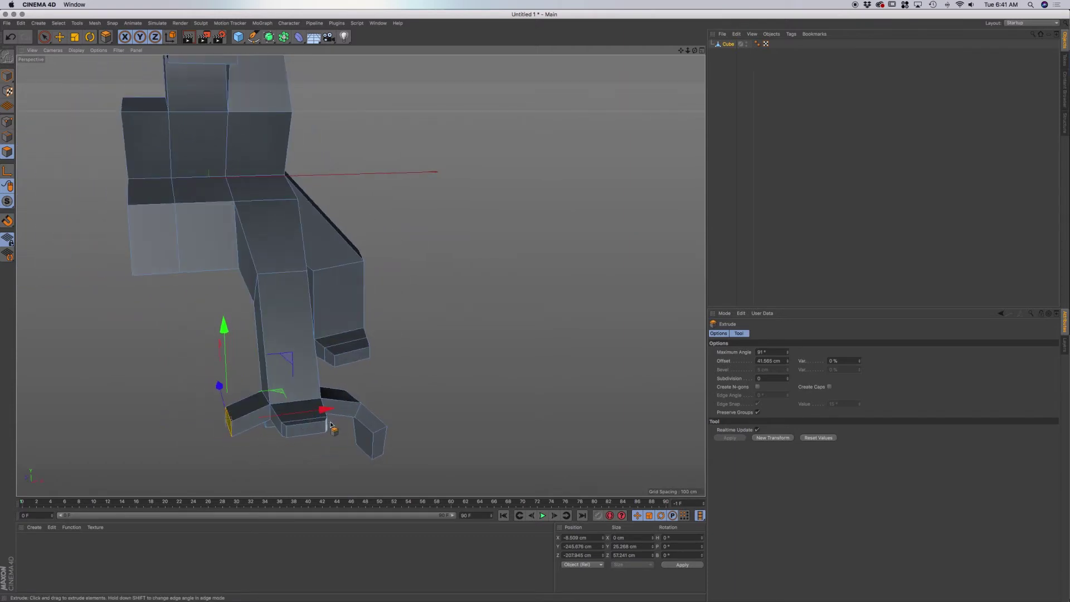
pyautogui.moveTo(320, 411); pyautogui.dragTo(290, 410)
pyautogui.moveTo(195, 337); pyautogui.dragTo(192, 358)
pyautogui.press('r')
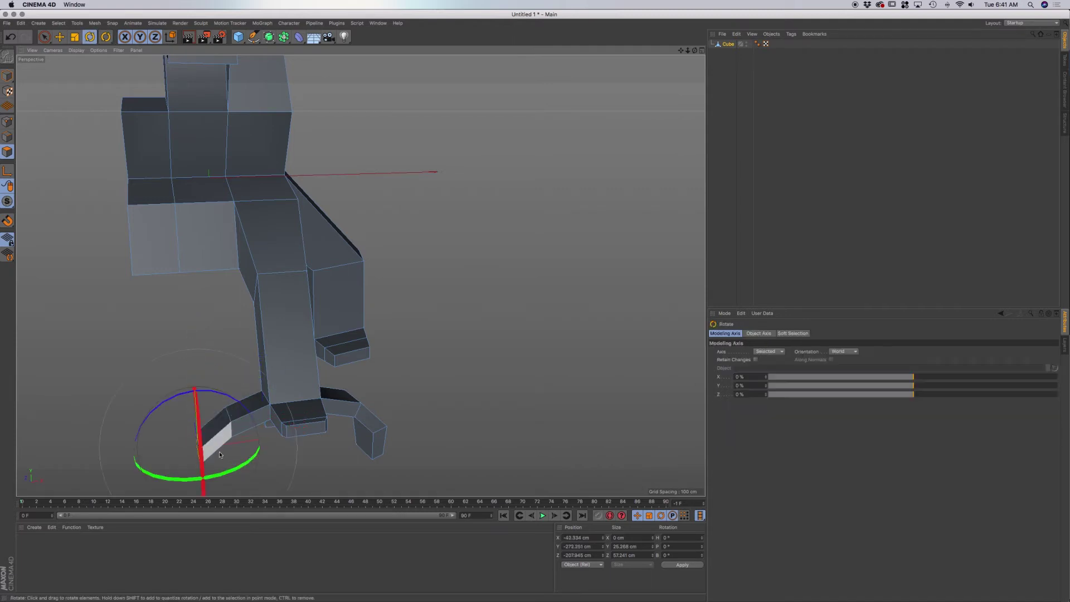
# Rotate the toe face about -45°, shrink it, shift it down and right, and curl the tip
pyautogui.moveTo(149, 416); pyautogui.dragTo(122, 463)
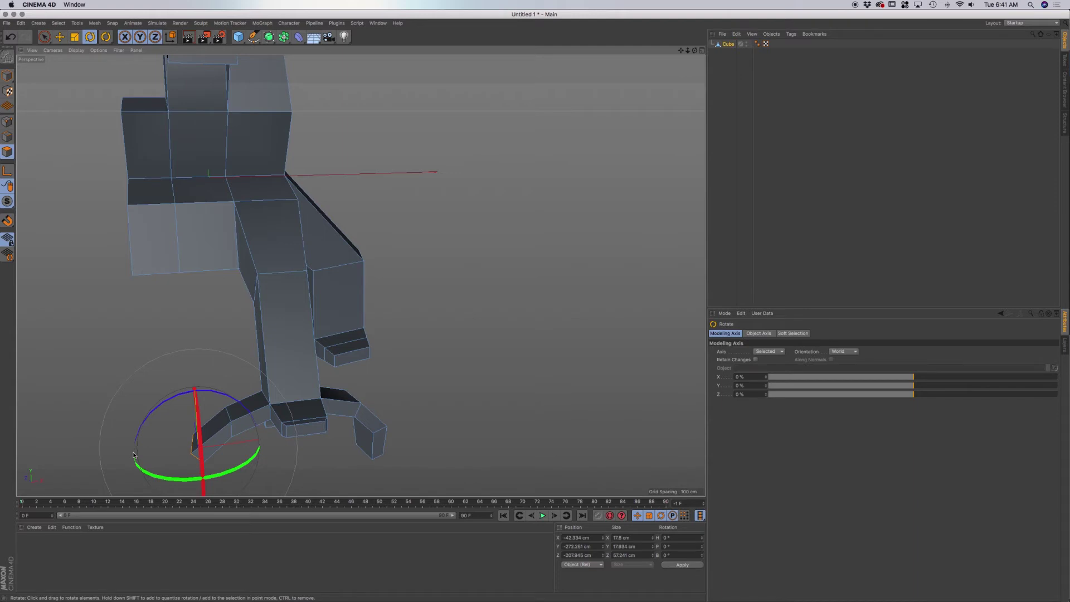
pyautogui.press('t')
pyautogui.moveTo(235, 465); pyautogui.dragTo(156, 468)
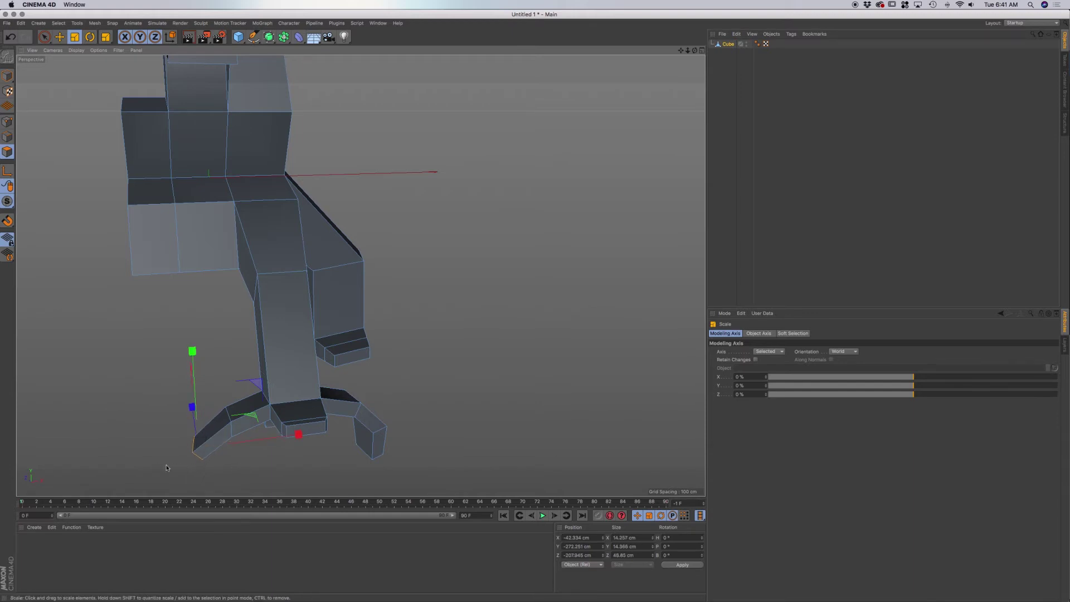
pyautogui.press('e')
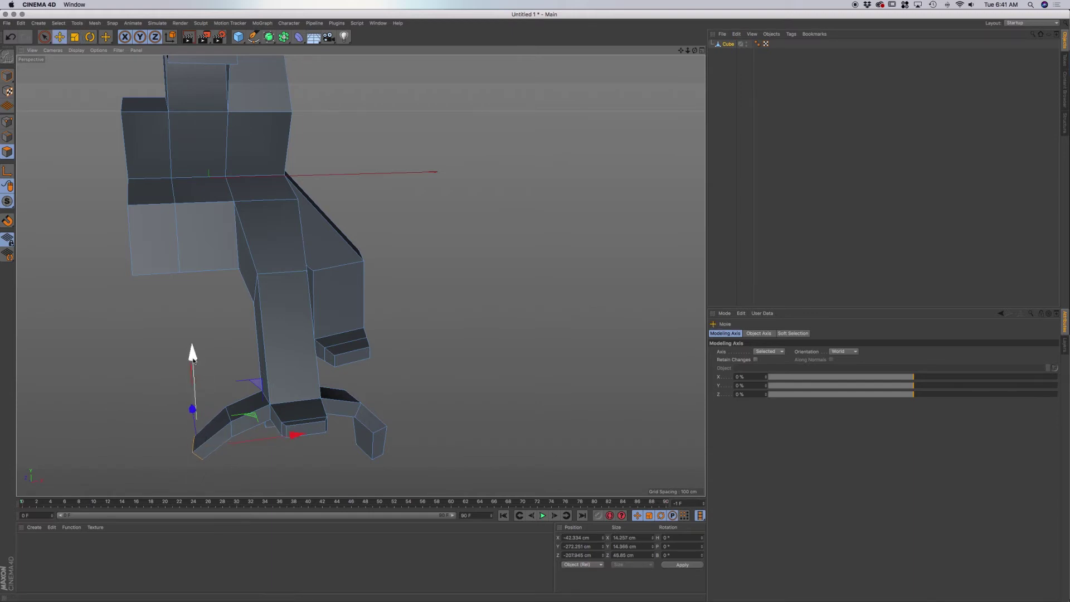
pyautogui.moveTo(192, 359); pyautogui.dragTo(192, 363)
pyautogui.moveTo(299, 441); pyautogui.dragTo(305, 440)
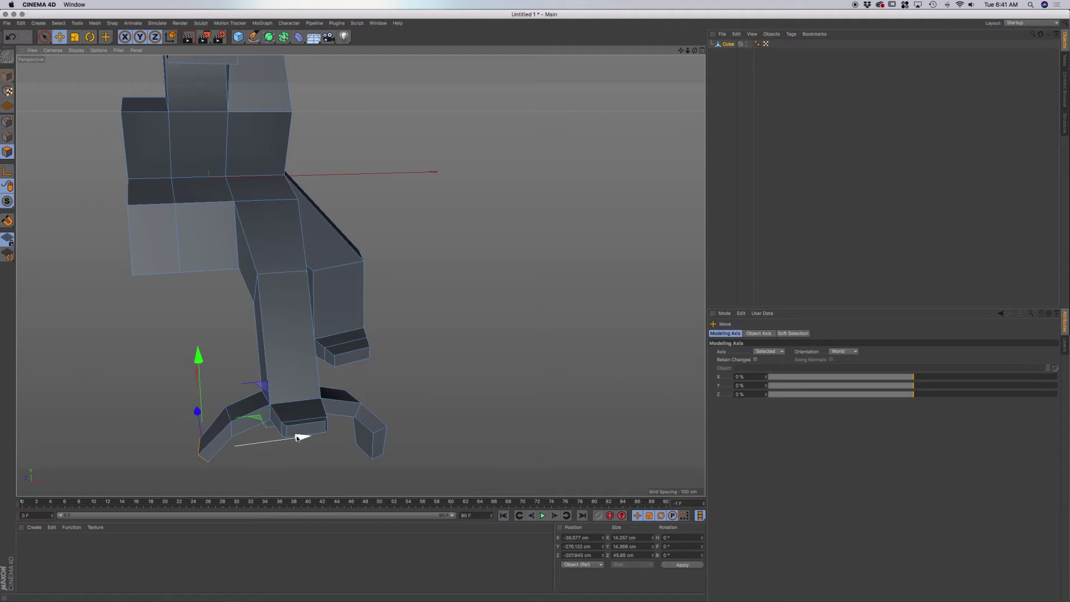
pyautogui.press('r')
pyautogui.moveTo(168, 412); pyautogui.dragTo(196, 429)
# Lower the claw tip further and shift it right, checking it from the side
pyautogui.press('e')
pyautogui.moveTo(199, 365); pyautogui.dragTo(199, 377)
pyautogui.moveTo(302, 446); pyautogui.dragTo(311, 445)
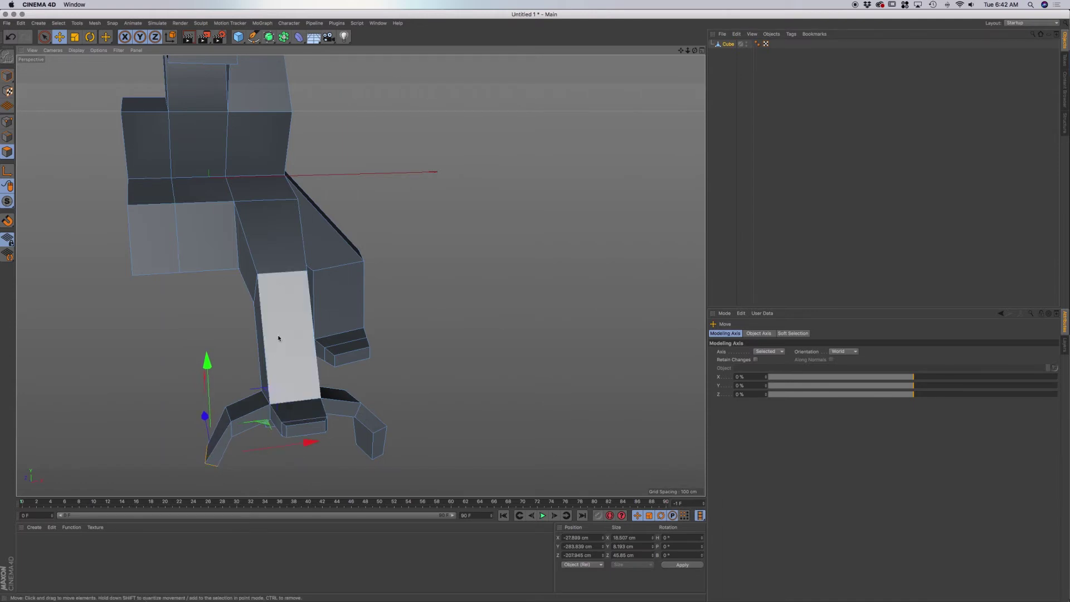
pyautogui.keyDown('alt'); pyautogui.moveTo(264, 269); pyautogui.dragTo(250, 237); pyautogui.keyUp('alt')
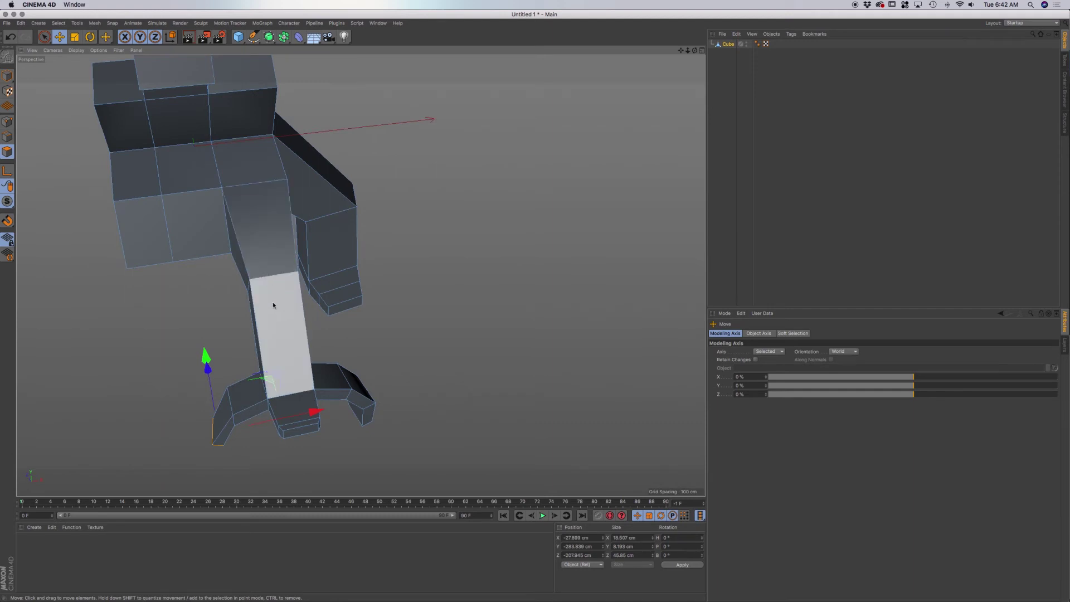
pyautogui.keyDown('alt'); pyautogui.moveTo(269, 289); pyautogui.dragTo(226, 273); pyautogui.keyUp('alt')
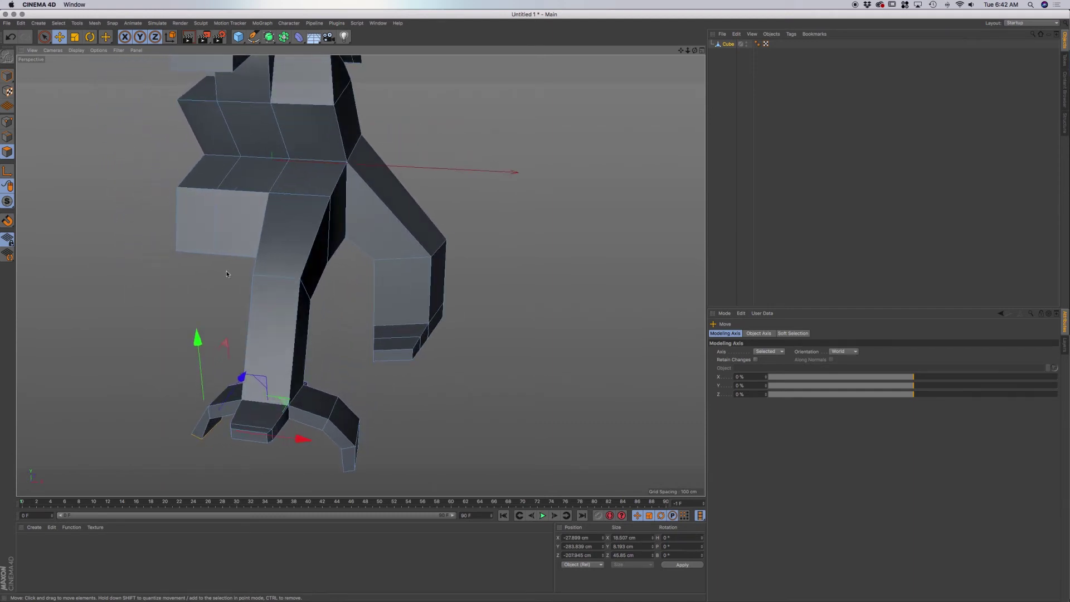
pyautogui.keyDown('alt'); pyautogui.moveTo(276, 337); pyautogui.dragTo(294, 393); pyautogui.keyUp('alt')
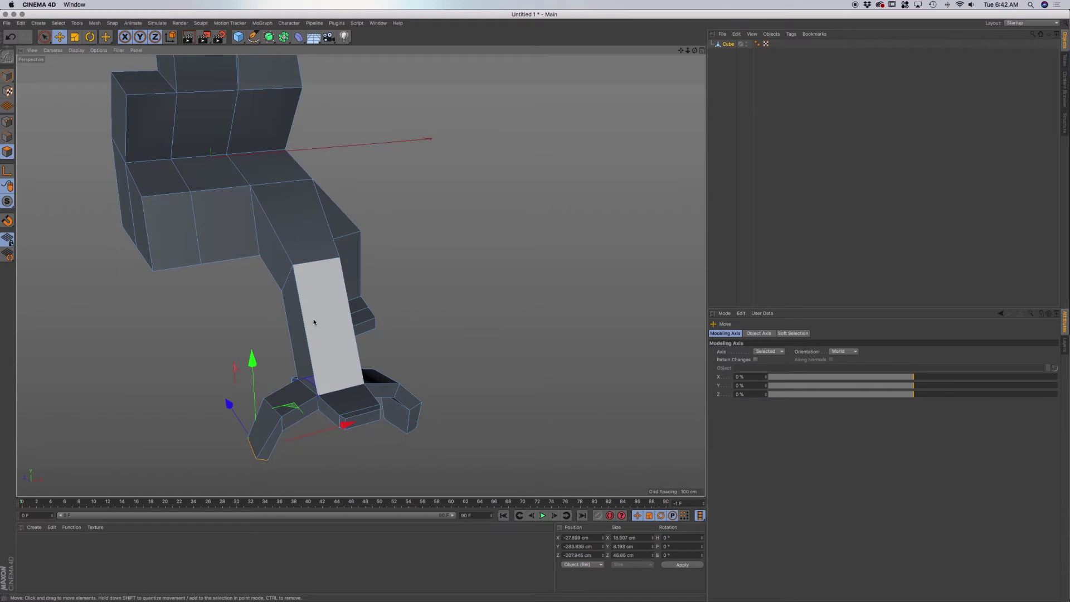
# Extrude a front body polygon about 75 cm outward into a long block
pyautogui.scroll(-3, 314, 322)
pyautogui.keyDown('alt'); pyautogui.moveTo(313, 317); pyautogui.dragTo(340, 309); pyautogui.keyUp('alt')
pyautogui.keyDown('alt'); pyautogui.moveTo(234, 345); pyautogui.dragTo(253, 344); pyautogui.keyUp('alt')
pyautogui.click(254, 343)
pyautogui.press('d')
pyautogui.moveTo(277, 350); pyautogui.dragTo(296, 351)
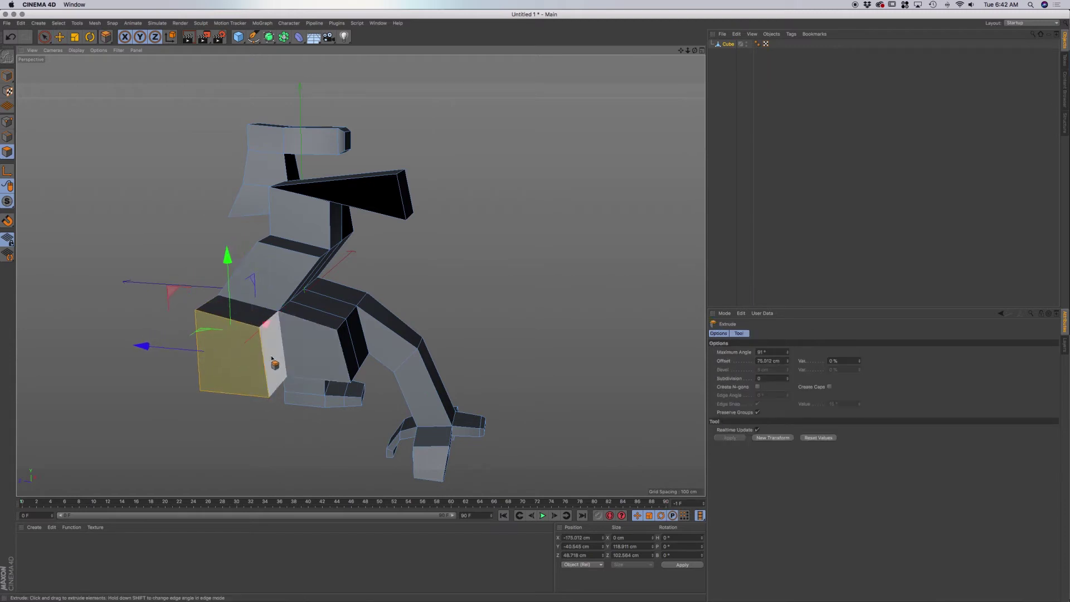
# Extrude the block's face again, shrink it to about 76%, and select the snout's front face
pyautogui.press('t')
pyautogui.moveTo(266, 358); pyautogui.dragTo(229, 367)
pyautogui.press('d')
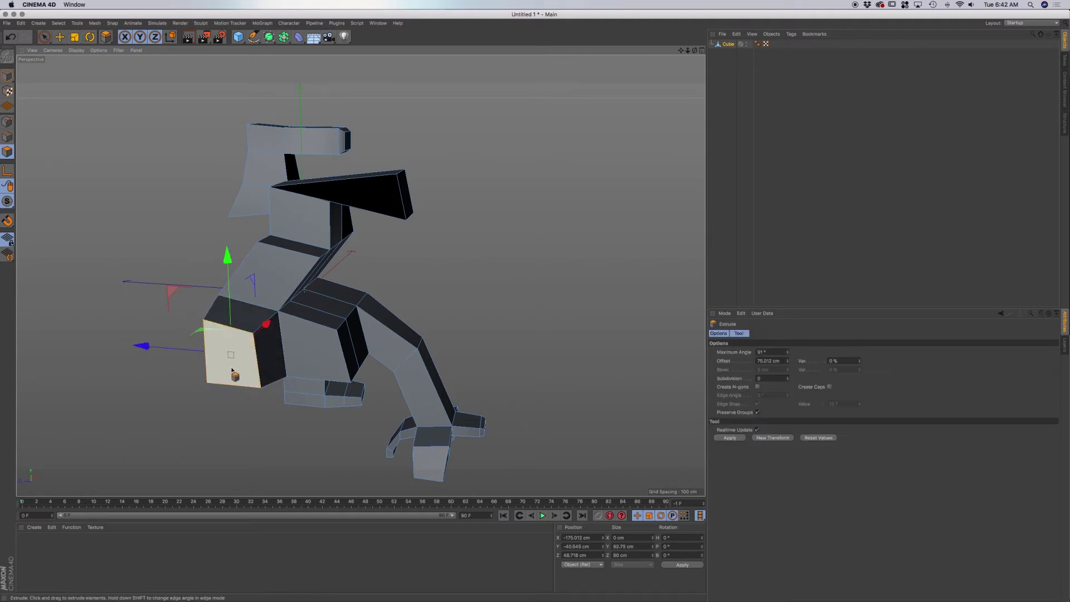
pyautogui.moveTo(261, 323); pyautogui.dragTo(244, 346)
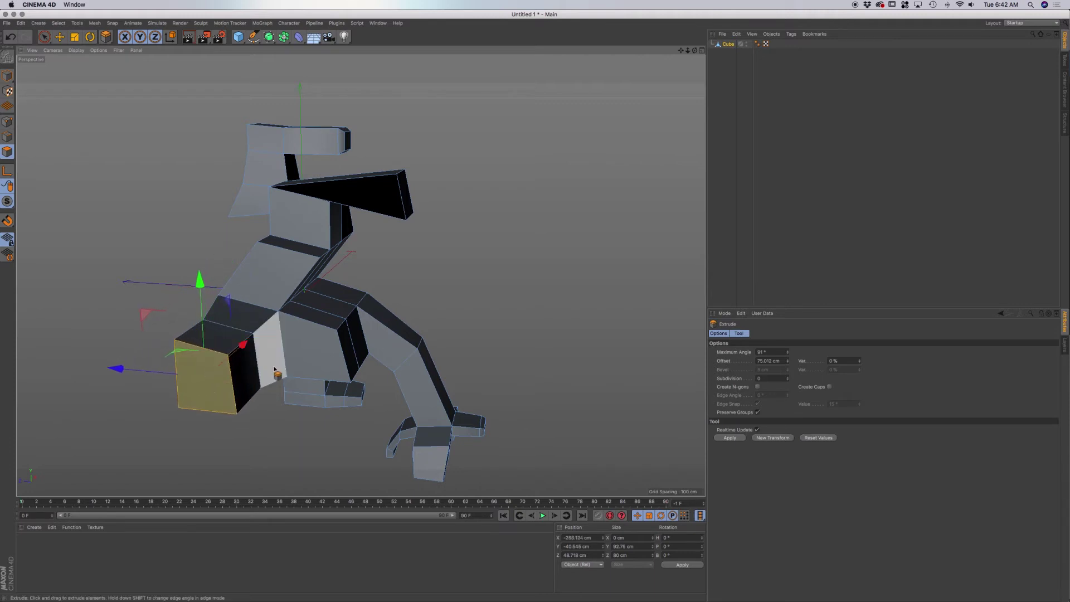
pyautogui.press('t')
pyautogui.moveTo(274, 369); pyautogui.dragTo(186, 390)
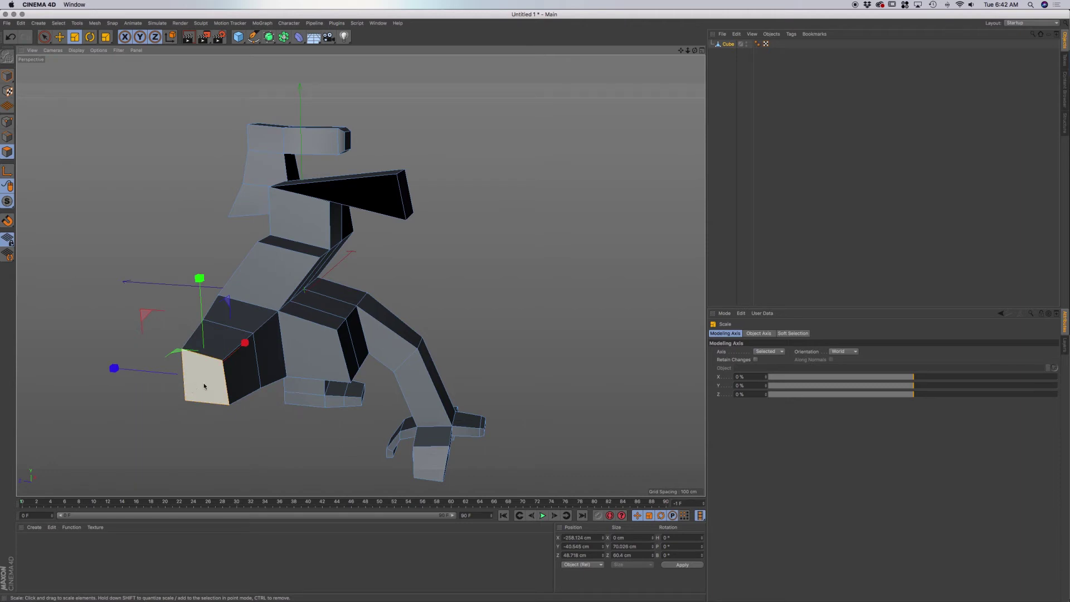
pyautogui.keyDown('alt'); pyautogui.moveTo(217, 387); pyautogui.dragTo(194, 393); pyautogui.keyUp('alt')
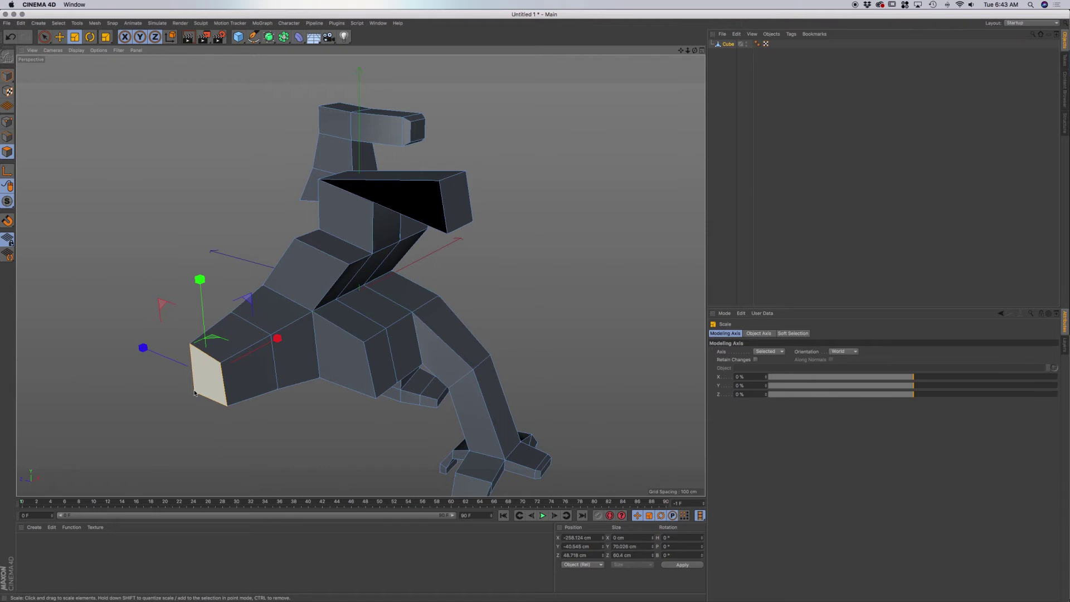
pyautogui.click(210, 390)
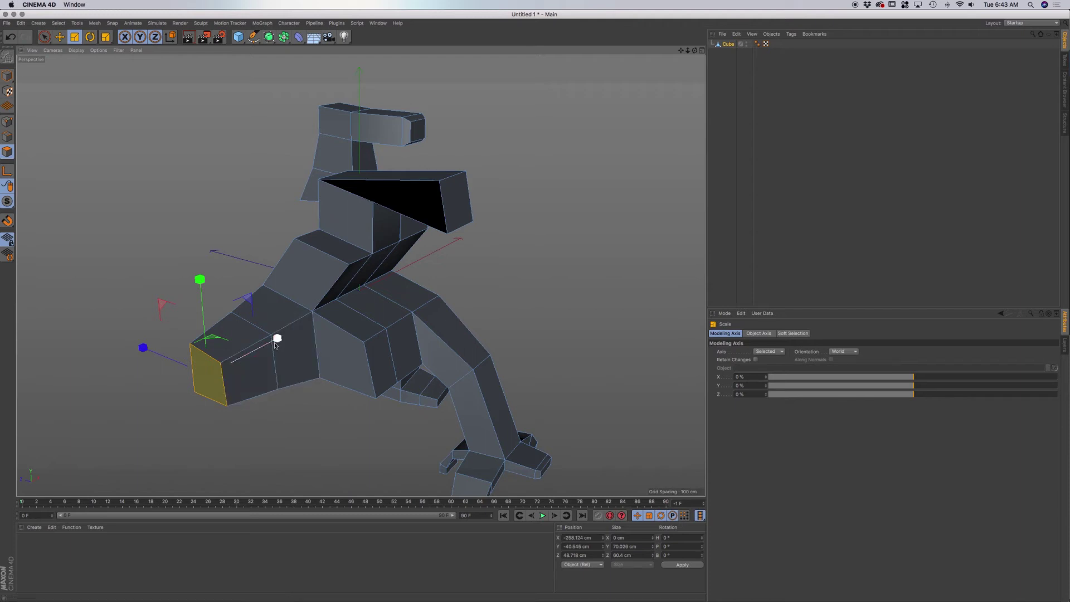
# Extrude the snout's front face into a new segment, shrinking and nudging it
pyautogui.press('d')
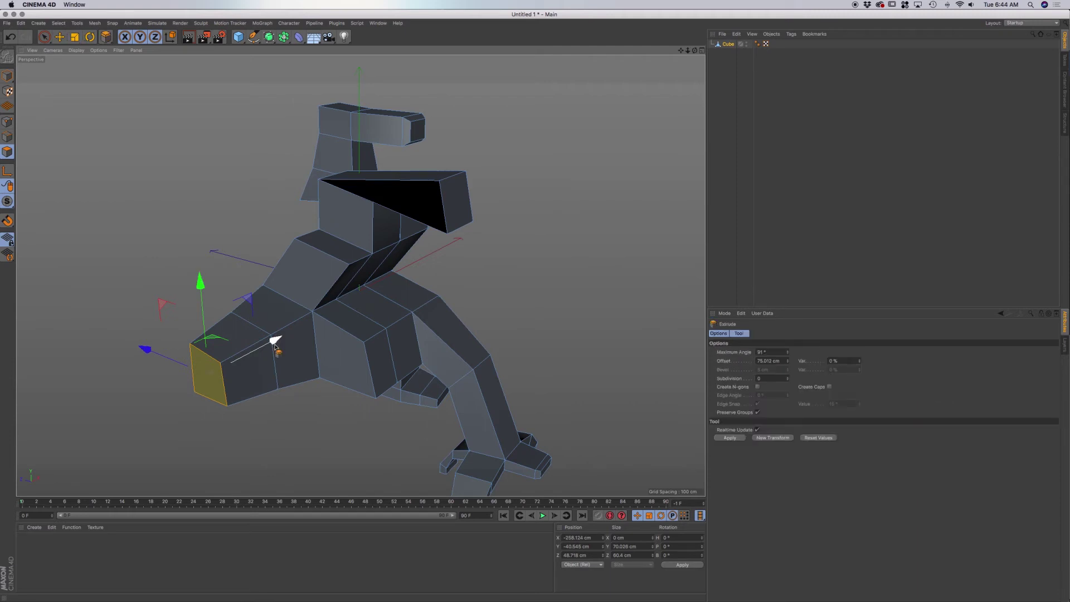
pyautogui.moveTo(274, 339); pyautogui.dragTo(246, 351)
pyautogui.press('t')
pyautogui.moveTo(227, 401); pyautogui.dragTo(184, 401)
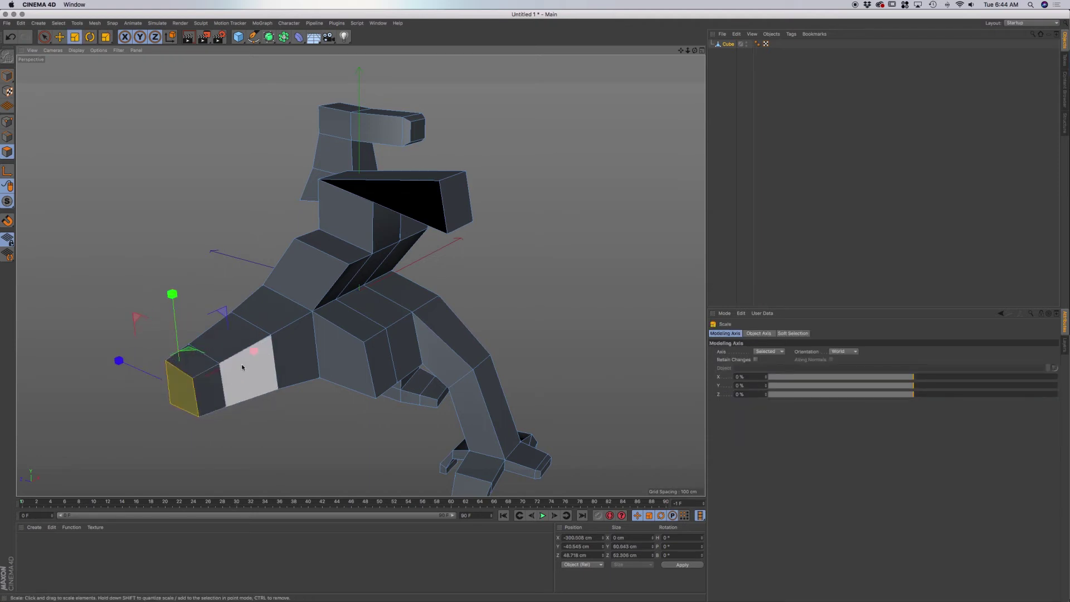
pyautogui.press('e')
pyautogui.moveTo(252, 350); pyautogui.dragTo(245, 356)
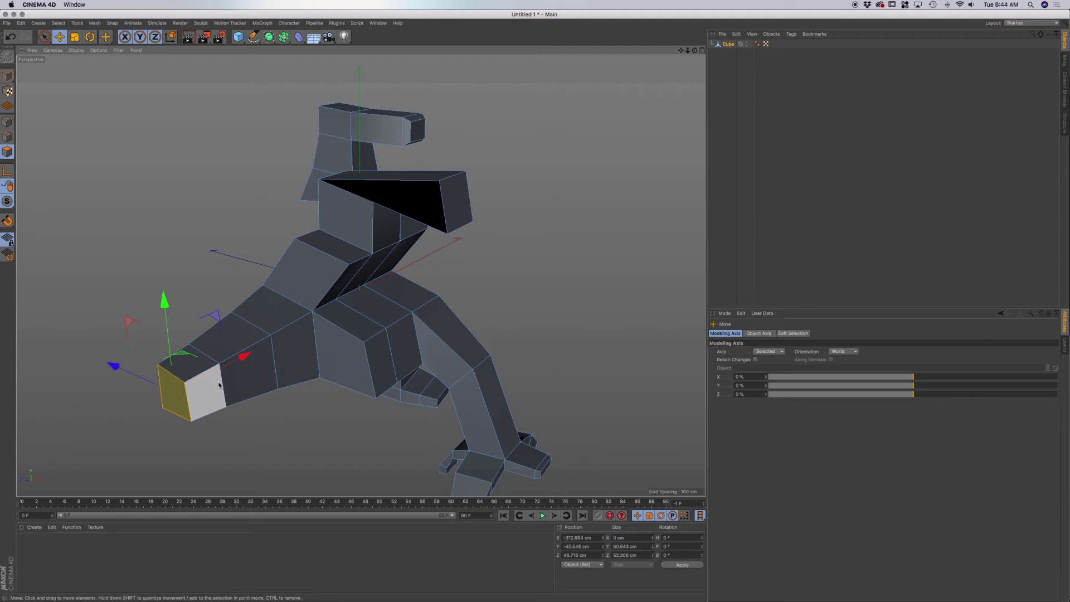
# Cut a new edge loop around the snout and taper its front face smaller
pyautogui.press('k')
pyautogui.press('k')
pyautogui.moveTo(198, 380); pyautogui.dragTo(238, 359)
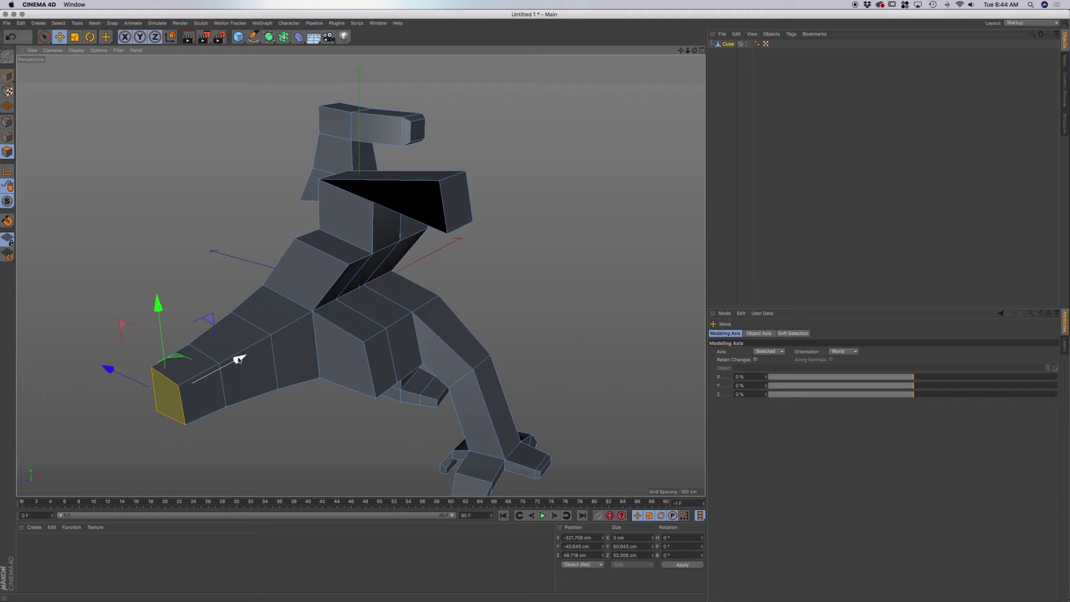
pyautogui.press('t')
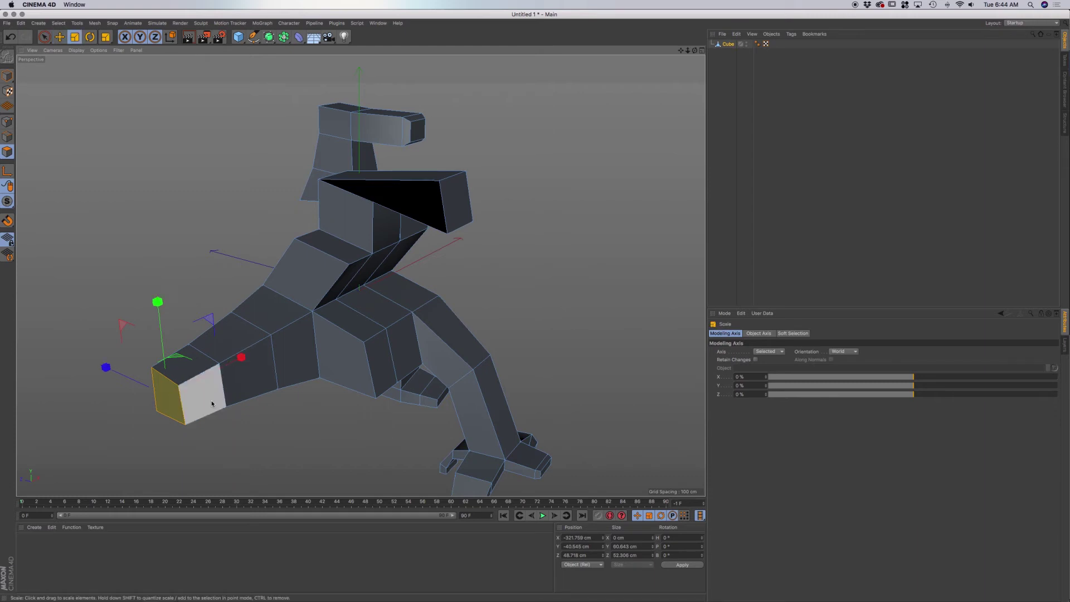
pyautogui.moveTo(214, 399); pyautogui.dragTo(186, 401)
# Raise the snout tip's top face upward into a column, narrowing it slightly
pyautogui.click(196, 370)
pyautogui.press('e')
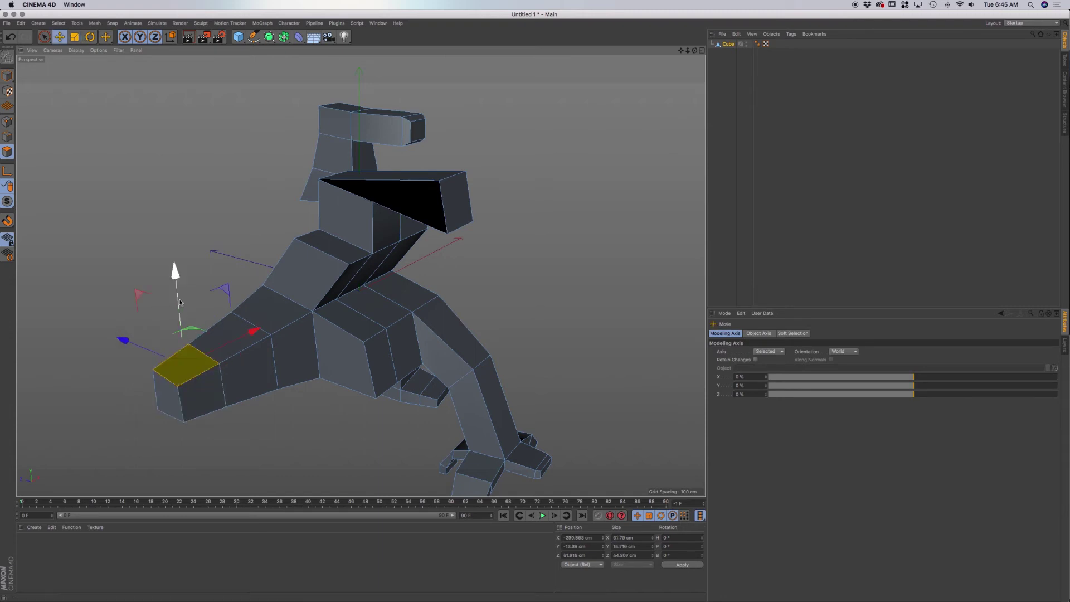
pyautogui.moveTo(177, 280); pyautogui.dragTo(177, 227)
pyautogui.press('t')
pyautogui.moveTo(201, 322); pyautogui.dragTo(184, 321)
pyautogui.press('e')
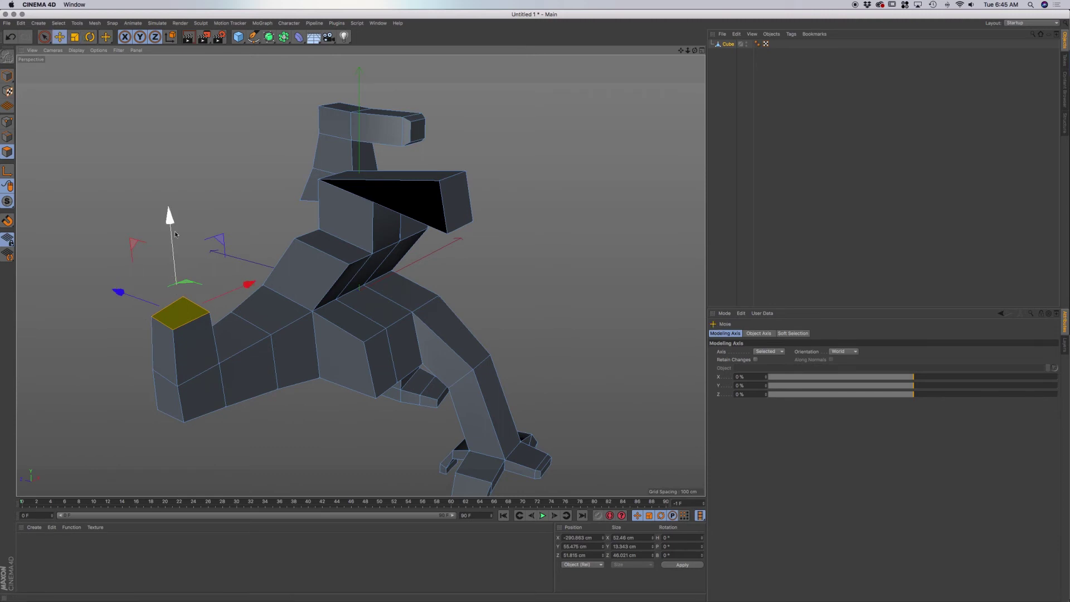
pyautogui.moveTo(170, 222); pyautogui.dragTo(169, 188)
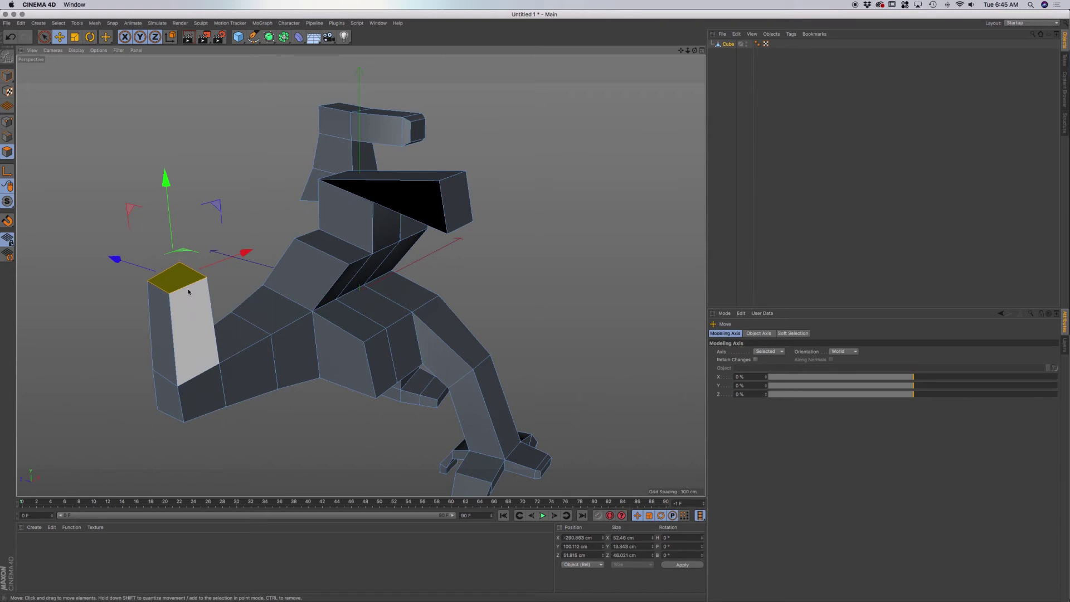
pyautogui.moveTo(166, 192); pyautogui.dragTo(165, 150)
# Taper the column's top face and raise it even higher
pyautogui.press('t')
pyautogui.moveTo(223, 255); pyautogui.dragTo(192, 254)
pyautogui.press('e')
pyautogui.moveTo(161, 149); pyautogui.dragTo(161, 138)
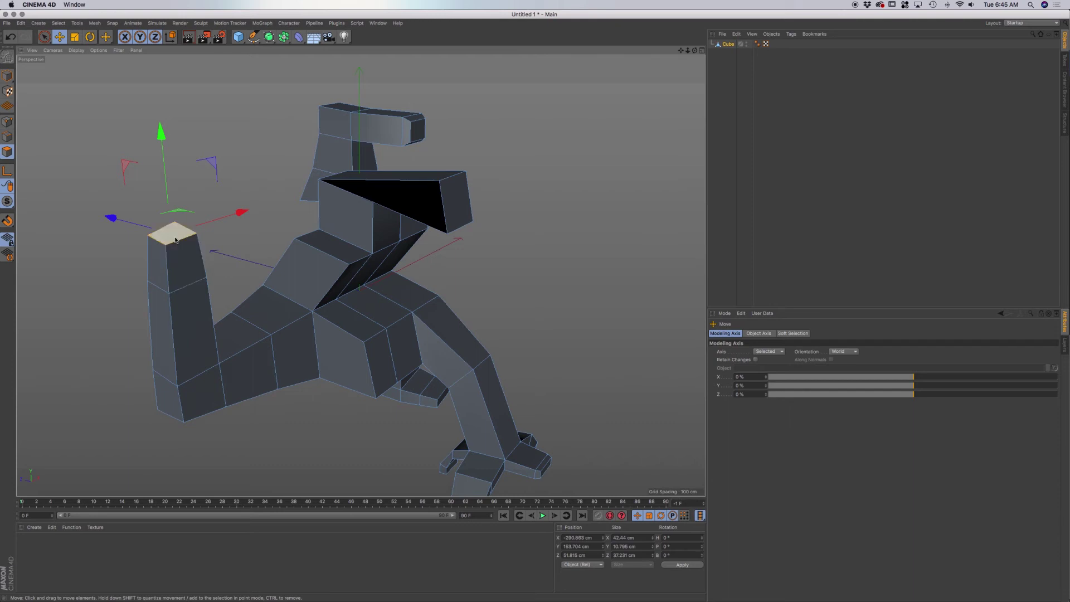
pyautogui.moveTo(162, 132); pyautogui.dragTo(161, 111)
# Stretch the column top's left side face sideways into a hook, then select both top faces
pyautogui.click(157, 228)
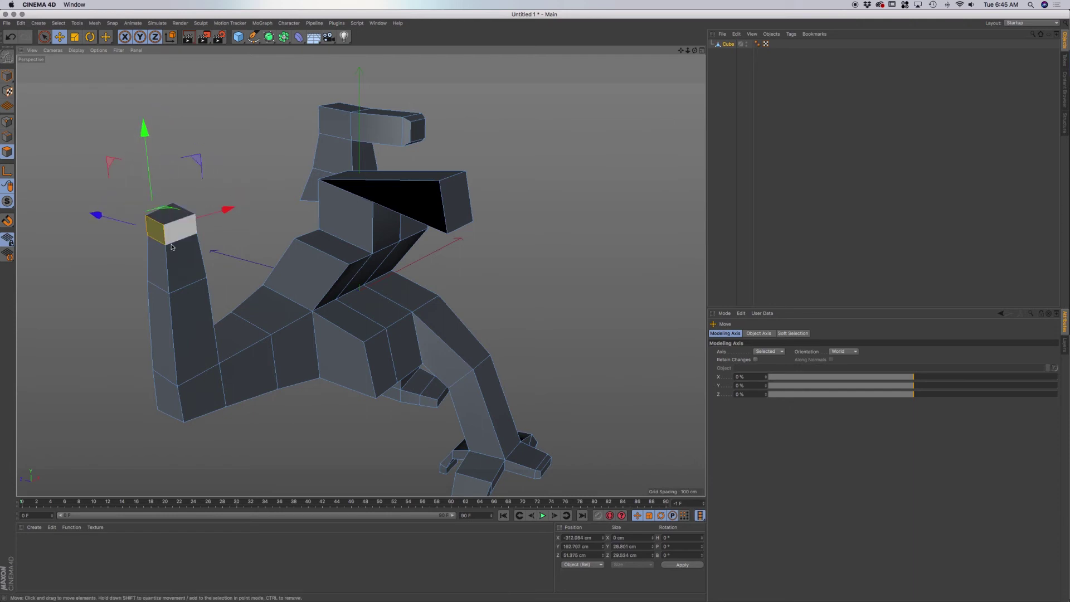
pyautogui.moveTo(228, 212); pyautogui.dragTo(194, 233)
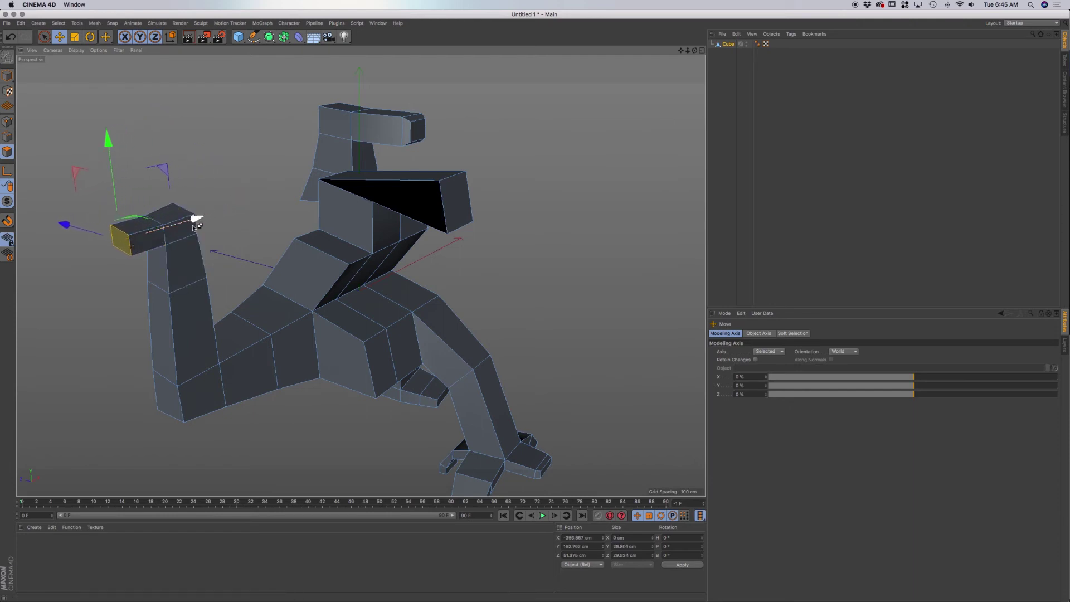
pyautogui.click(157, 230)
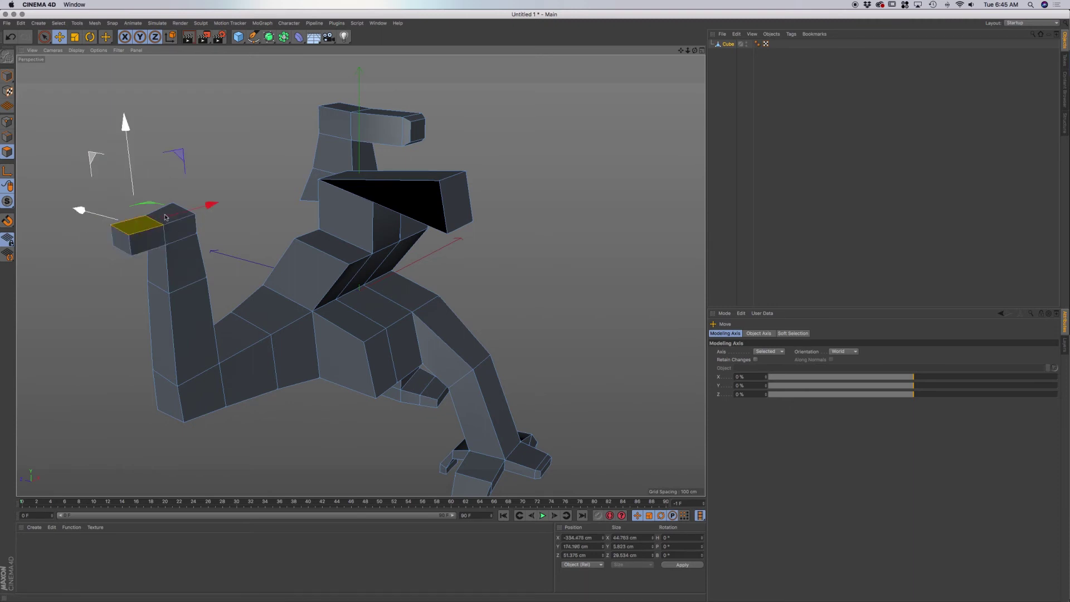
pyautogui.keyDown('shift'); pyautogui.click(168, 209); pyautogui.keyUp('shift')
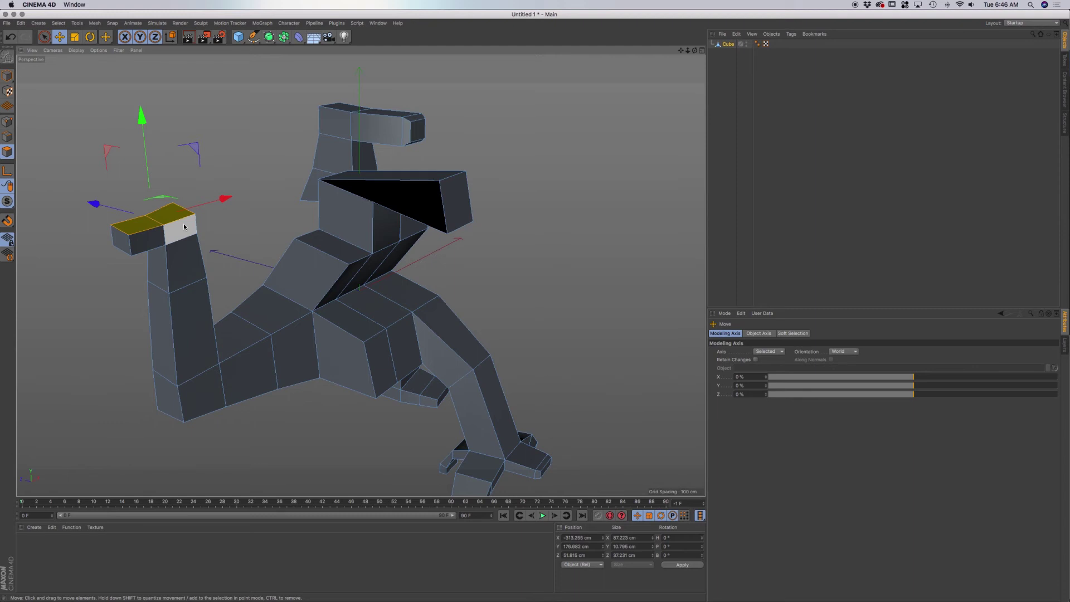
pyautogui.press('m')
pyautogui.press('x')
# Matrix-extrude the selected top faces into two curved, stepped horns
pyautogui.moveTo(187, 234); pyautogui.dragTo(228, 233)
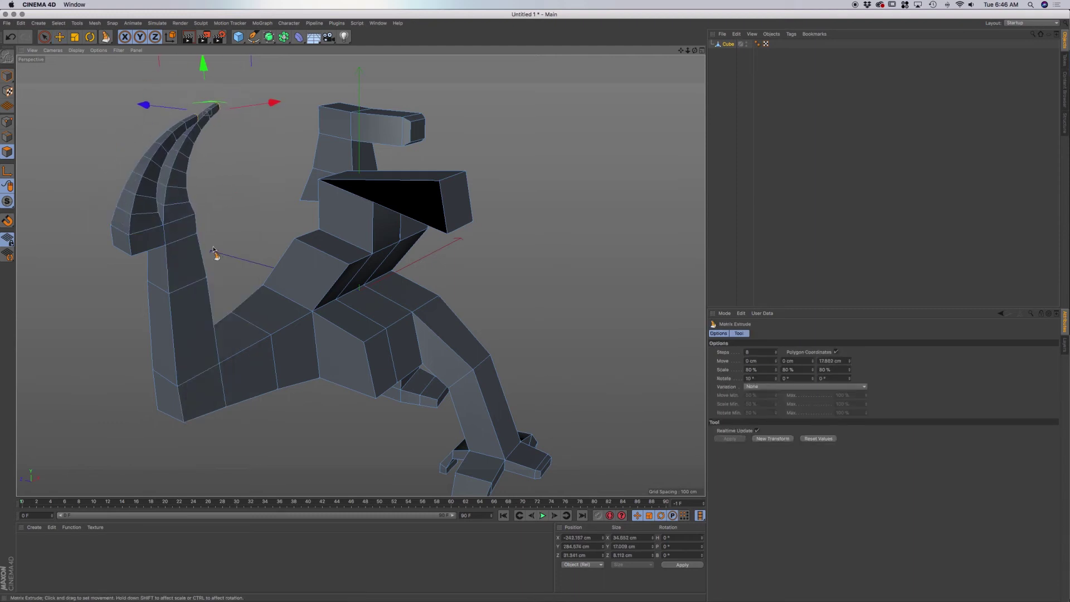
pyautogui.keyDown('alt'); pyautogui.moveTo(256, 291); pyautogui.dragTo(294, 287); pyautogui.keyUp('alt')
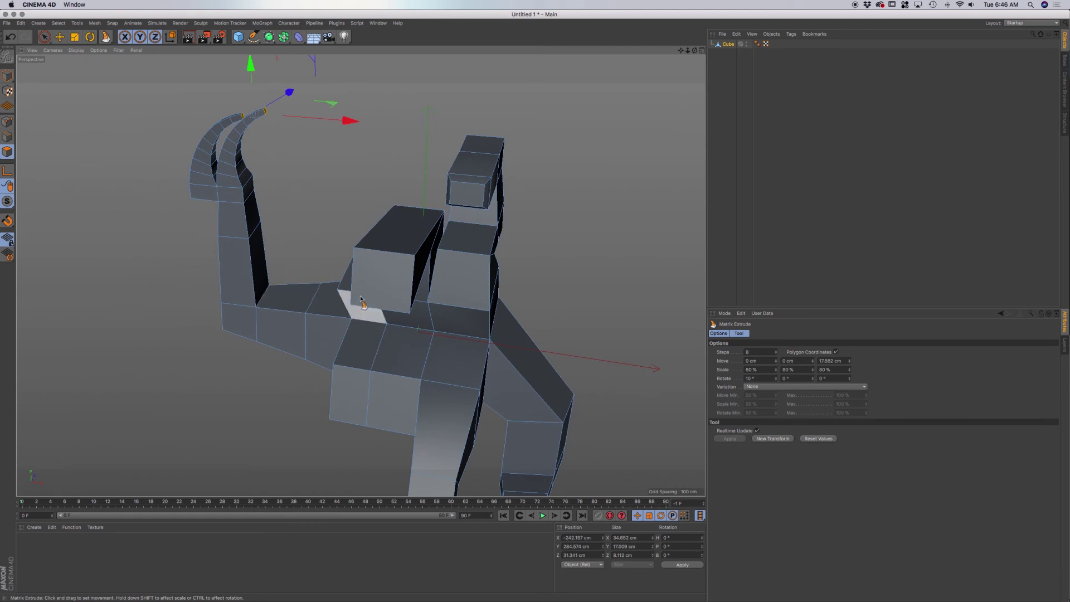
pyautogui.moveTo(483, 148); pyautogui.dragTo(481, 97)
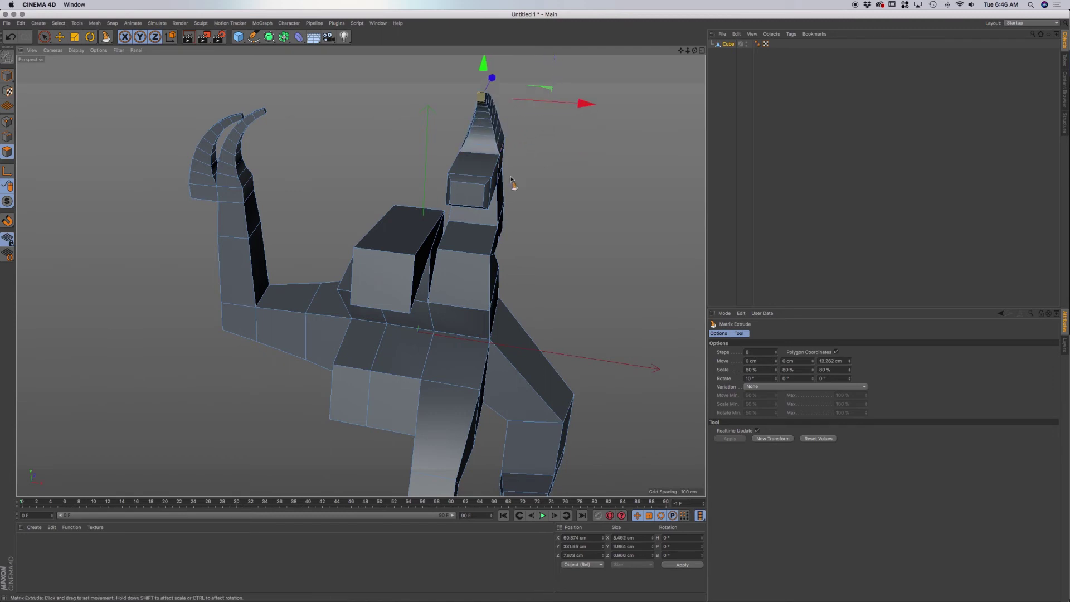
pyautogui.keyDown('alt'); pyautogui.moveTo(490, 175); pyautogui.dragTo(484, 171); pyautogui.keyUp('alt')
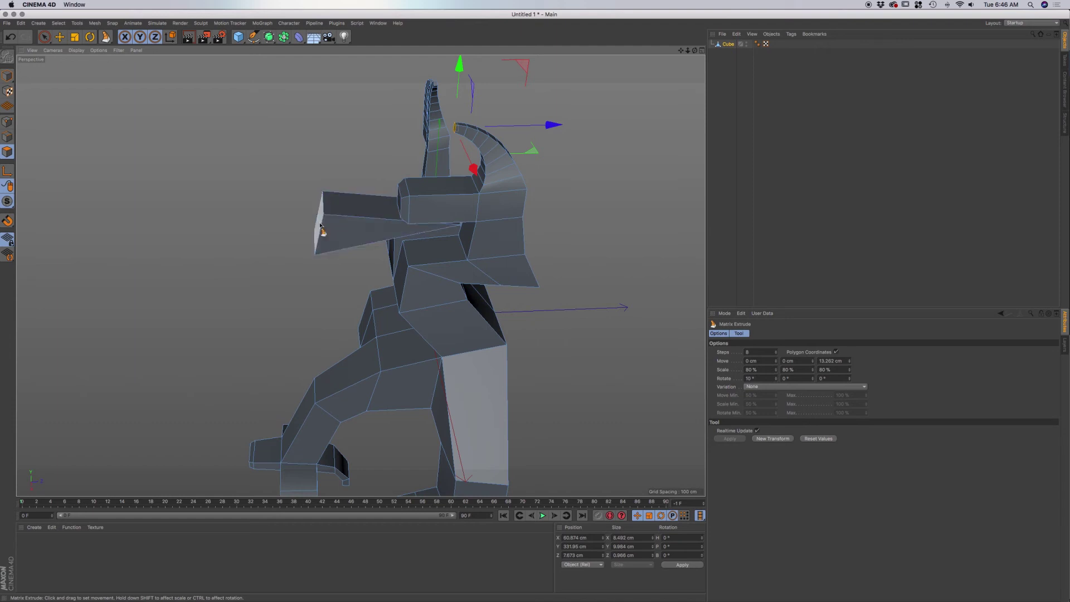
pyautogui.keyDown('alt'); pyautogui.moveTo(335, 227); pyautogui.dragTo(313, 230); pyautogui.keyUp('alt')
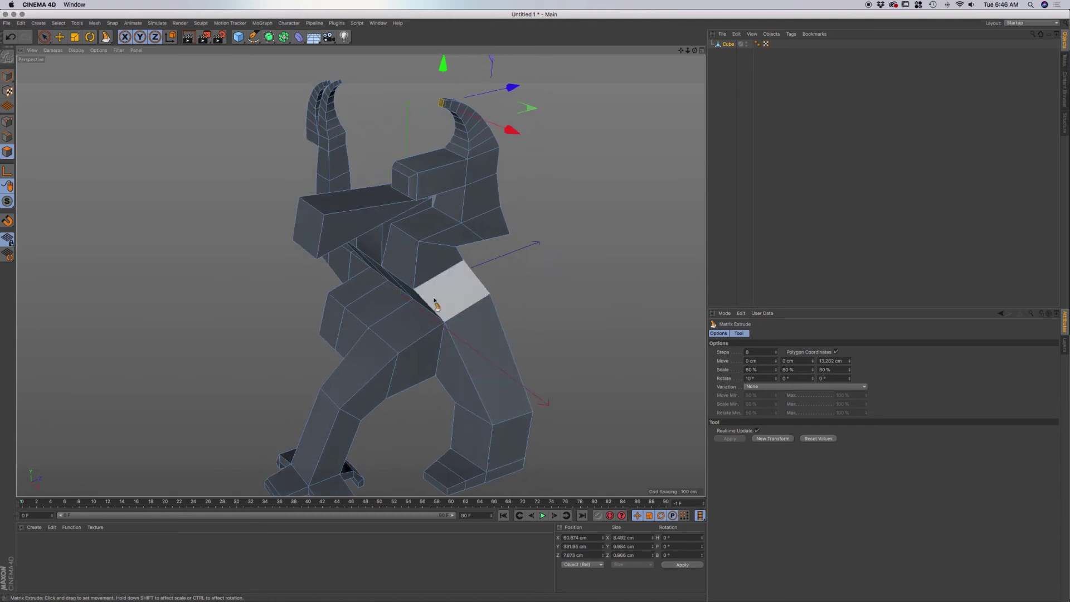
pyautogui.keyDown('alt'); pyautogui.moveTo(474, 338); pyautogui.dragTo(330, 326); pyautogui.keyUp('alt')
# Matrix-extrude a thigh face into a curved spike (8 steps, 80% scale, 10° rotate), then shorten and curl it
pyautogui.click(301, 362)
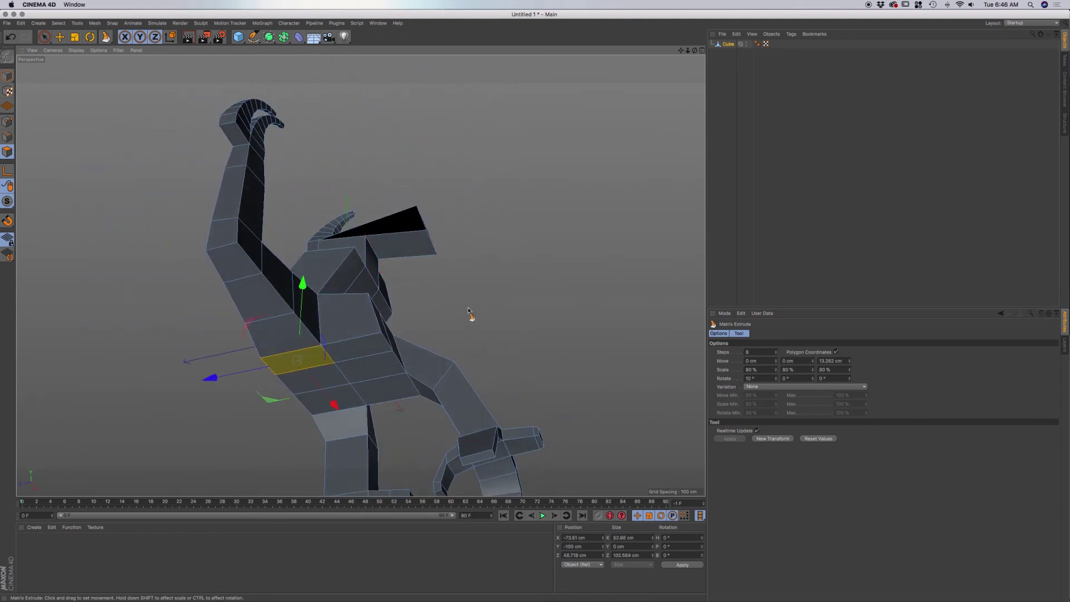
pyautogui.moveTo(461, 312); pyautogui.dragTo(501, 312)
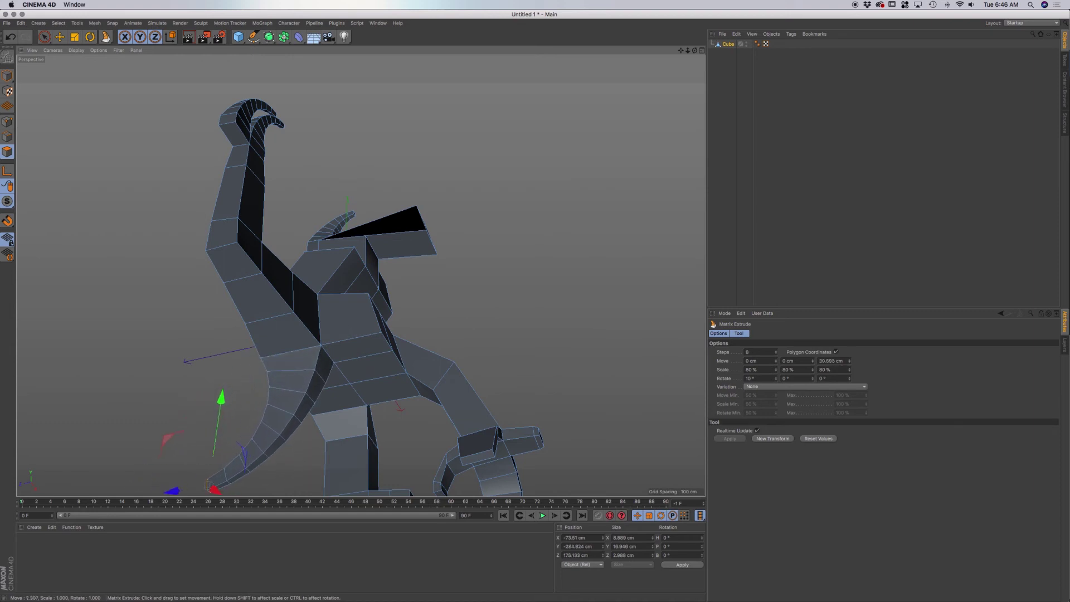
pyautogui.keyDown('alt'); pyautogui.moveTo(377, 359); pyautogui.dragTo(342, 379); pyautogui.keyUp('alt')
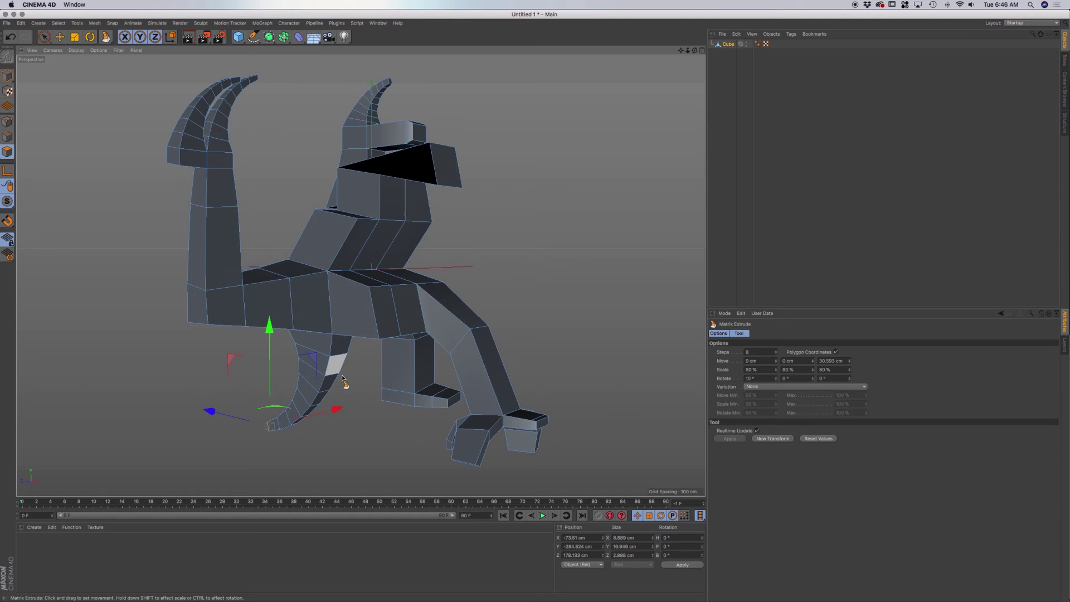
pyautogui.keyDown('alt'); pyautogui.moveTo(342, 377); pyautogui.dragTo(331, 365); pyautogui.keyUp('alt')
pyautogui.keyDown('alt'); pyautogui.moveTo(279, 415); pyautogui.dragTo(312, 447); pyautogui.keyUp('alt')
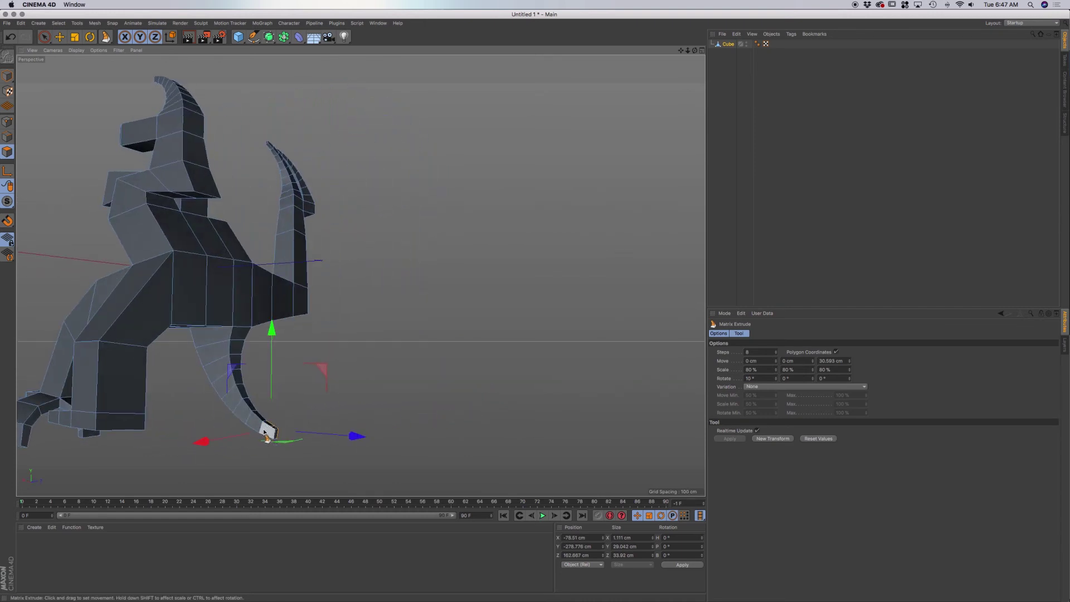
pyautogui.moveTo(358, 422)
pyautogui.mouseDown()
pyautogui.moveTo(334, 428)
pyautogui.moveTo(357, 412)
pyautogui.mouseUp()
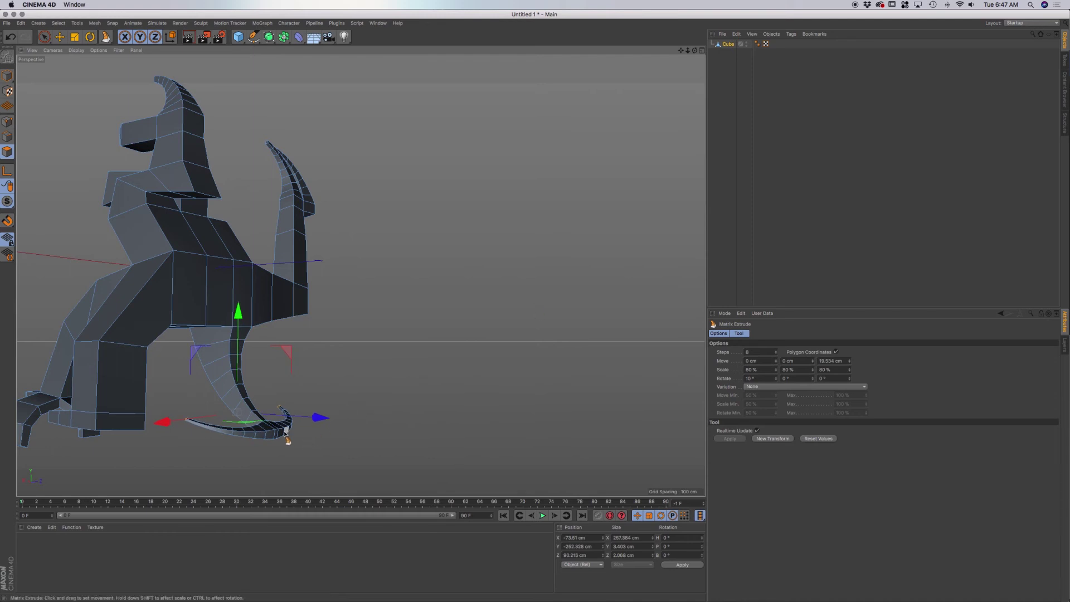
# Bend the underside spike's tip into a scythe shape and inspect the underside spikes
pyautogui.keyDown('alt'); pyautogui.moveTo(275, 432); pyautogui.dragTo(257, 443); pyautogui.keyUp('alt')
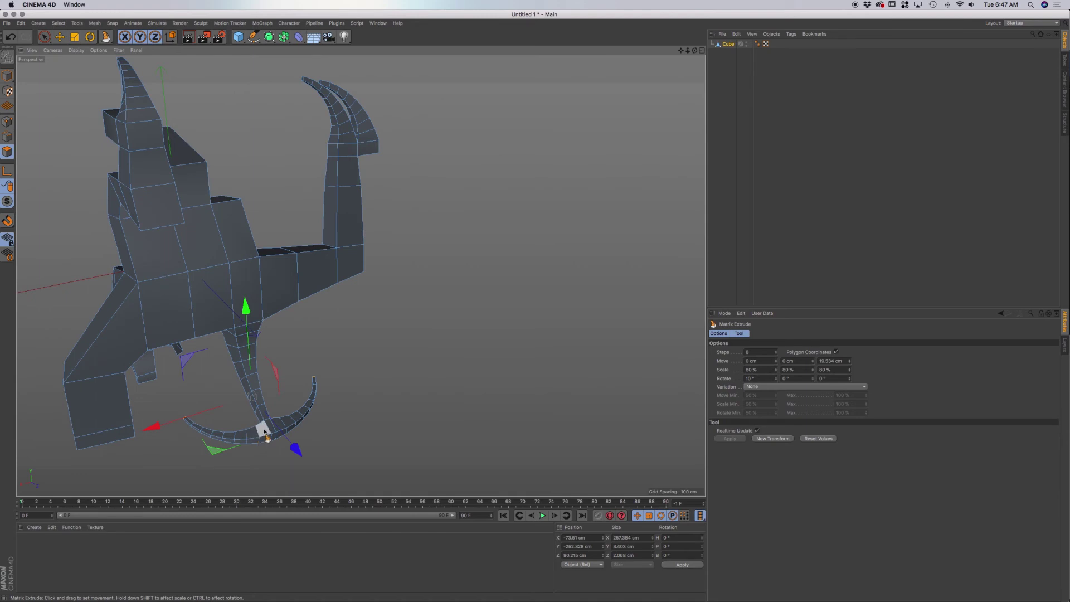
pyautogui.keyDown('alt'); pyautogui.moveTo(270, 442); pyautogui.dragTo(348, 361); pyautogui.keyUp('alt')
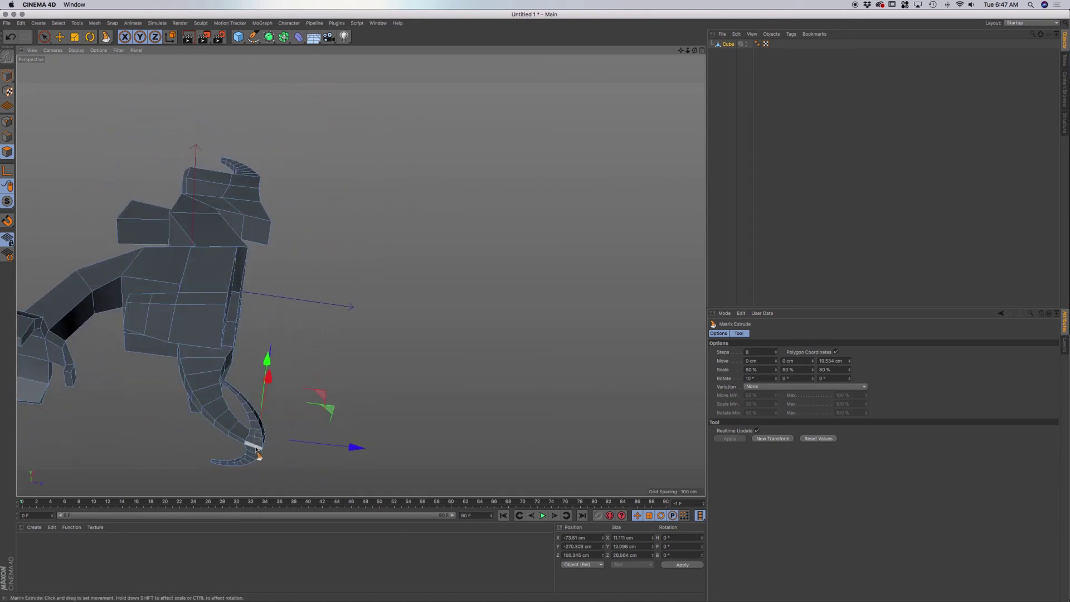
pyautogui.keyDown('alt'); pyautogui.moveTo(257, 449); pyautogui.dragTo(279, 471); pyautogui.keyUp('alt')
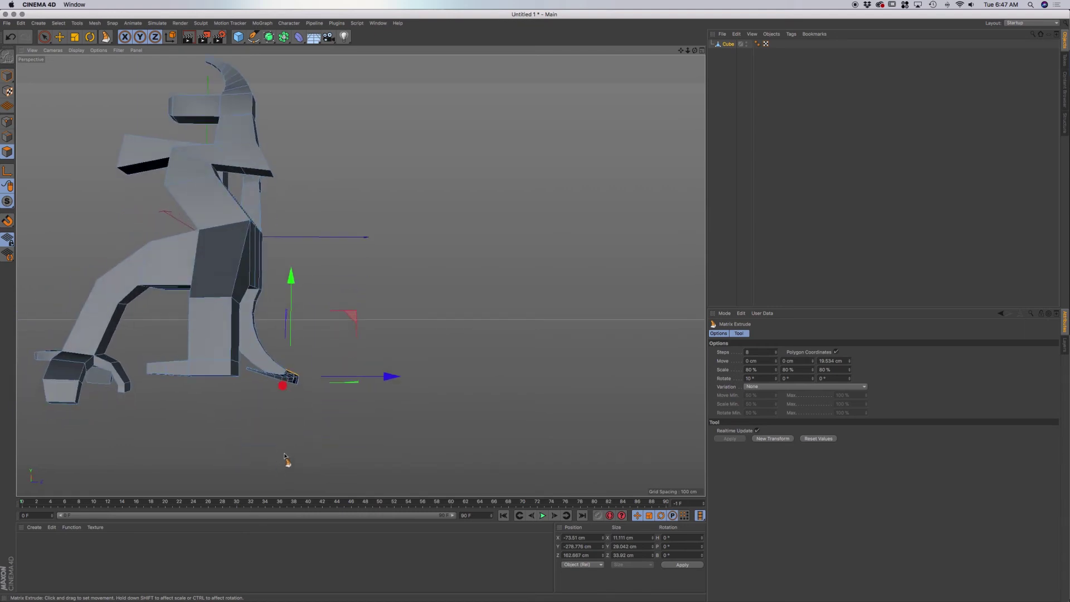
pyautogui.moveTo(329, 417); pyautogui.dragTo(301, 417)
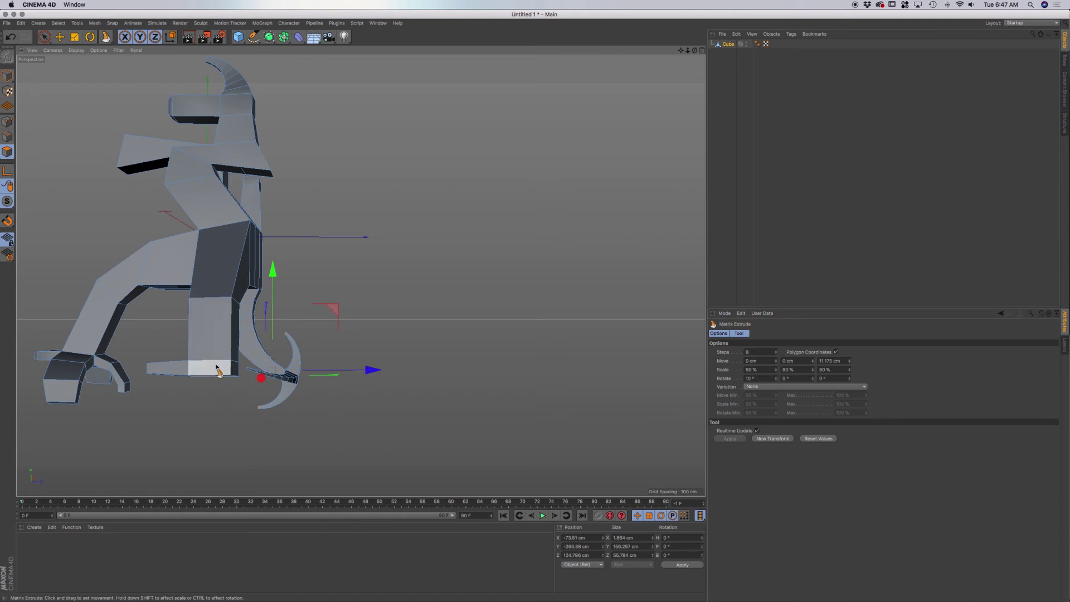
pyautogui.keyDown('alt'); pyautogui.moveTo(215, 370); pyautogui.dragTo(220, 378, button='middle'); pyautogui.keyUp('alt')
pyautogui.keyDown('alt'); pyautogui.moveTo(219, 377); pyautogui.dragTo(191, 370); pyautogui.keyUp('alt')
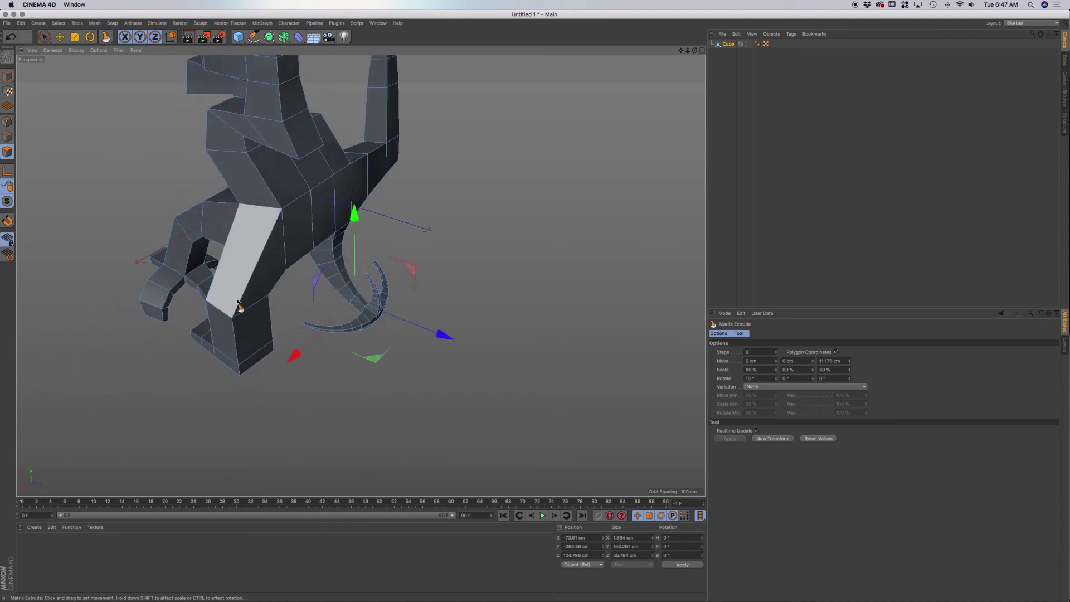
pyautogui.keyDown('alt'); pyautogui.moveTo(238, 305); pyautogui.dragTo(208, 329, button='middle'); pyautogui.keyUp('alt')
pyautogui.moveTo(208, 329)
pyautogui.keyDown('alt'); pyautogui.mouseDown()
pyautogui.moveTo(215, 299)
pyautogui.moveTo(222, 334)
pyautogui.mouseUp(); pyautogui.keyUp('alt')
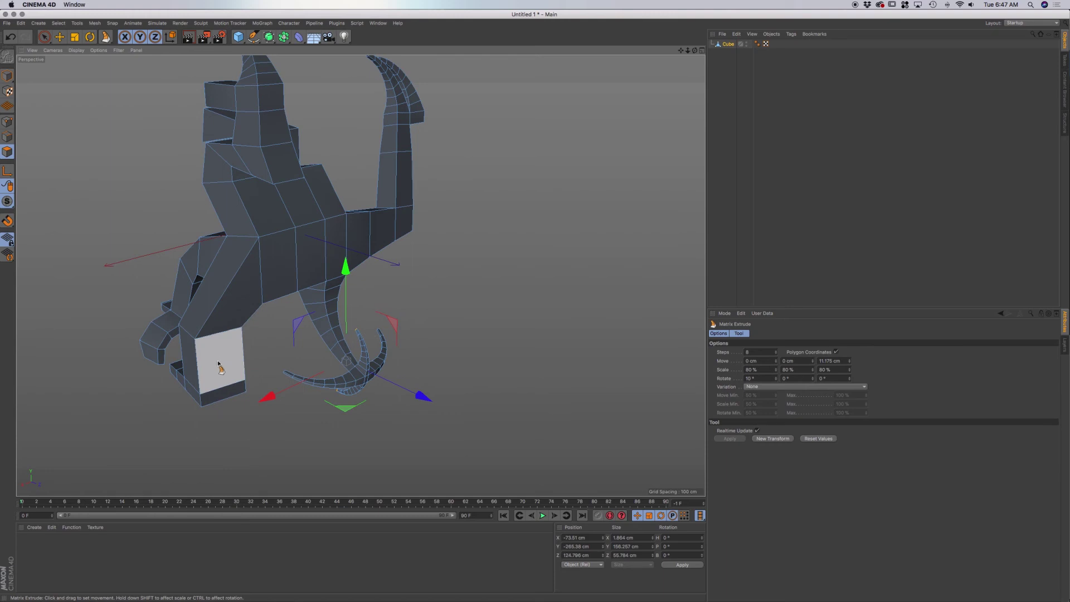
pyautogui.press('space')
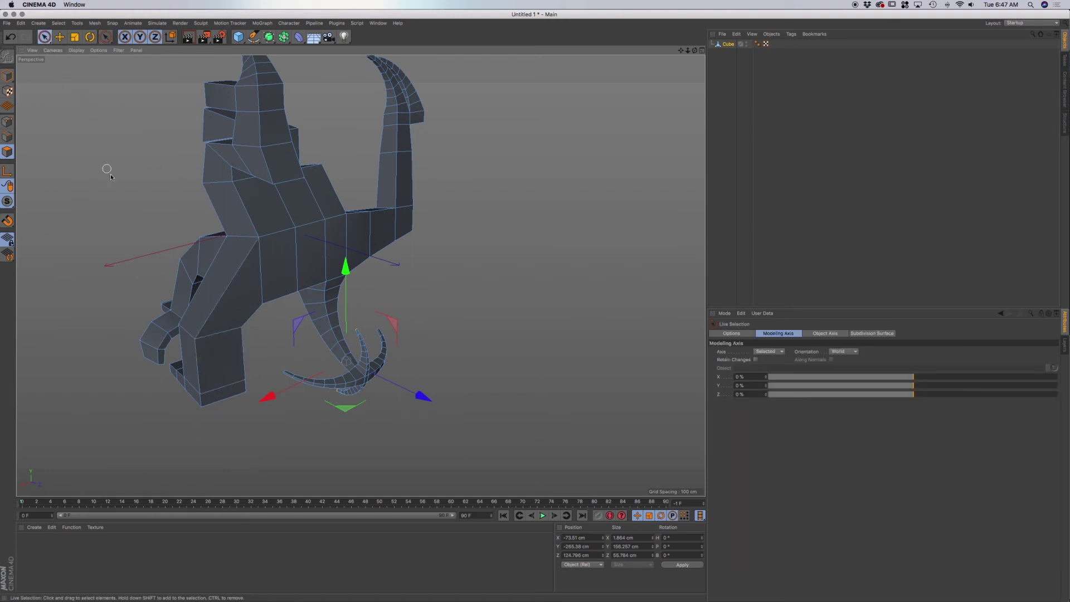
# Select the front body face strip, scale it to 88% and push it outward along X
pyautogui.moveTo(209, 361)
pyautogui.mouseDown()
pyautogui.moveTo(285, 273)
pyautogui.moveTo(393, 228)
pyautogui.moveTo(352, 249)
pyautogui.moveTo(453, 305)
pyautogui.moveTo(482, 303)
pyautogui.moveTo(461, 287)
pyautogui.moveTo(450, 292)
pyautogui.mouseUp()
pyautogui.press('t')
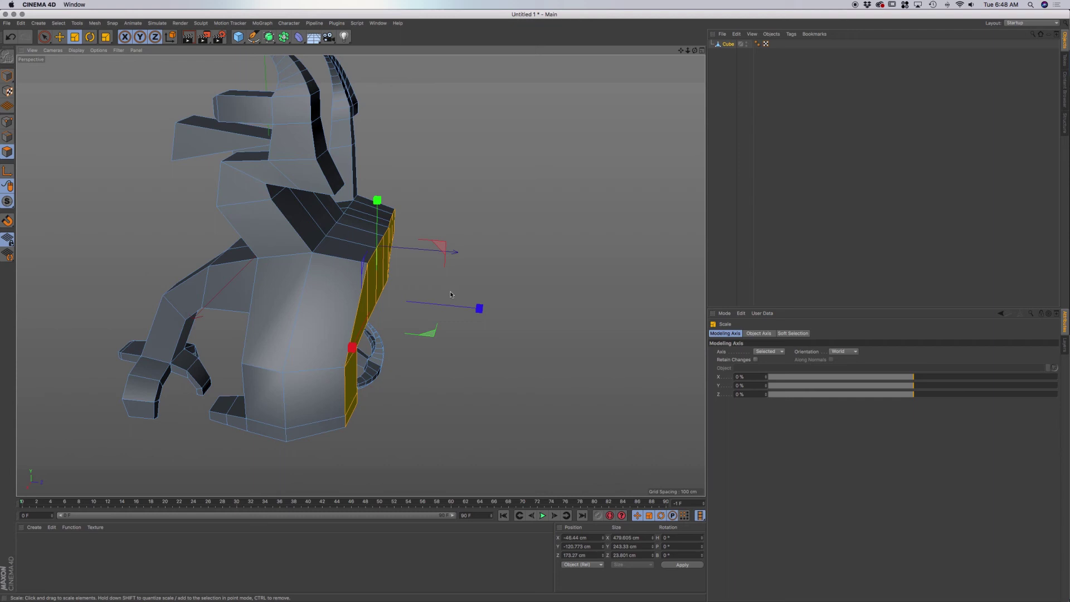
pyautogui.press('e')
pyautogui.moveTo(478, 307); pyautogui.dragTo(530, 310)
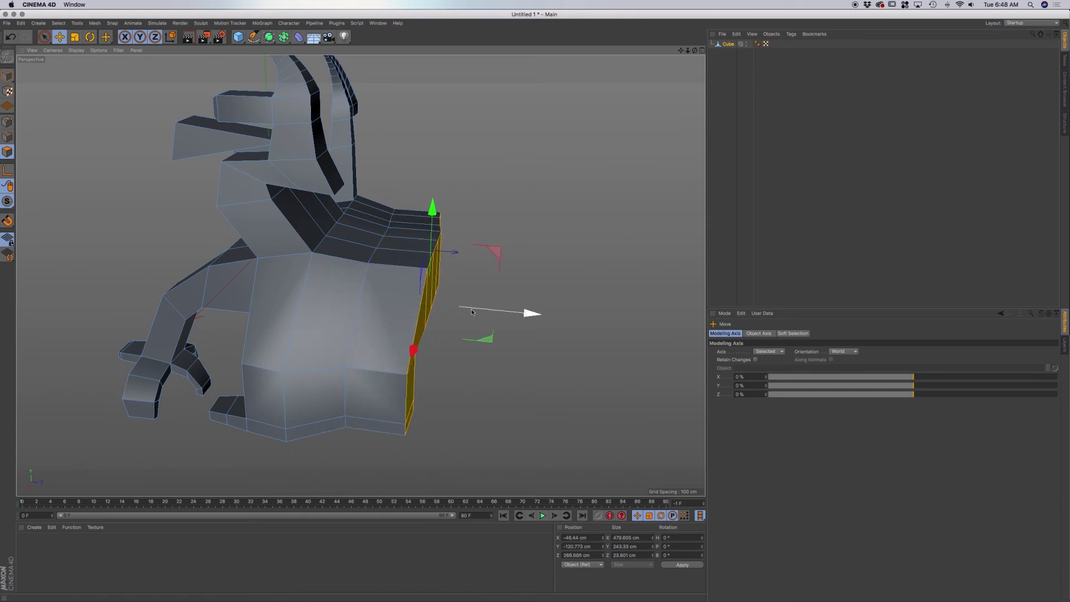
# Shrink the strip again to about 87% and nudge it slightly left along X
pyautogui.keyDown('alt'); pyautogui.moveTo(394, 311); pyautogui.dragTo(306, 262); pyautogui.keyUp('alt')
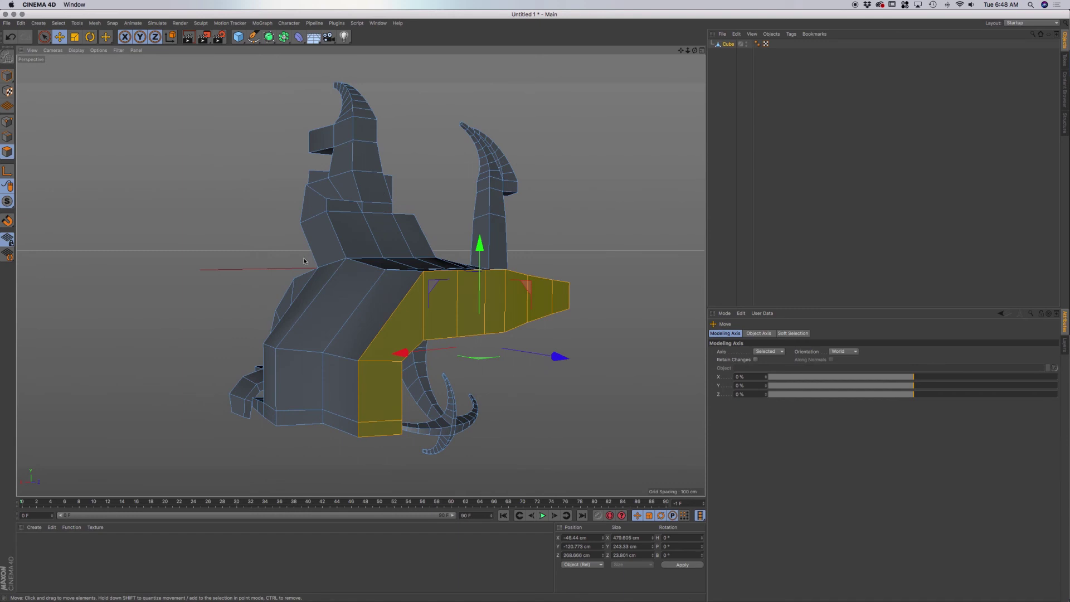
pyautogui.press('t')
pyautogui.moveTo(582, 293); pyautogui.dragTo(553, 313)
pyautogui.press('e')
pyautogui.moveTo(556, 358); pyautogui.dragTo(534, 354)
pyautogui.keyDown('alt'); pyautogui.moveTo(474, 323); pyautogui.dragTo(362, 343); pyautogui.keyUp('alt')
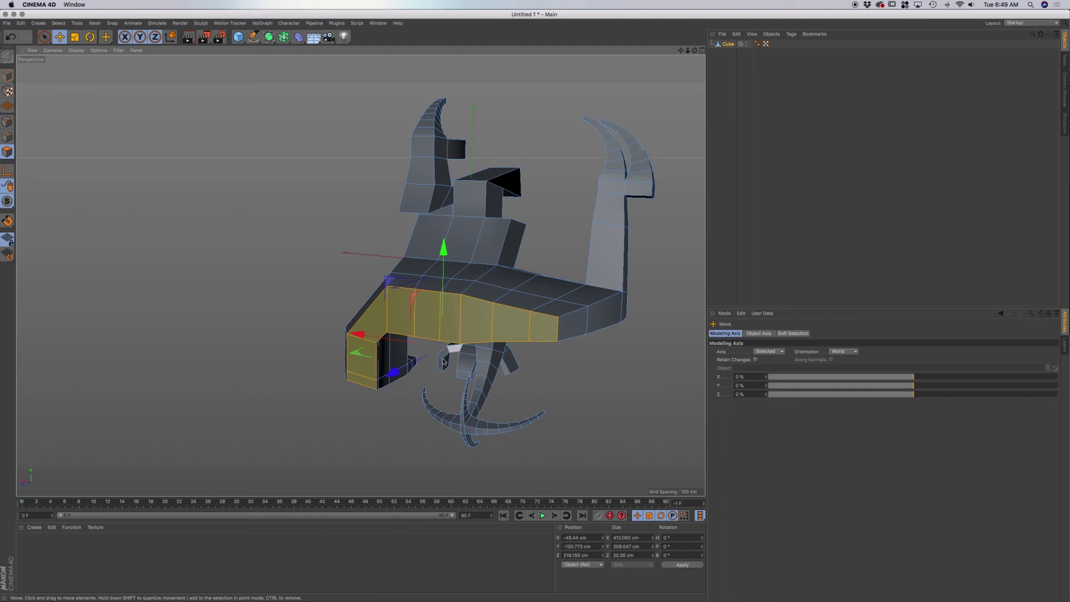
pyautogui.keyDown('alt'); pyautogui.moveTo(415, 331); pyautogui.dragTo(385, 315); pyautogui.keyUp('alt')
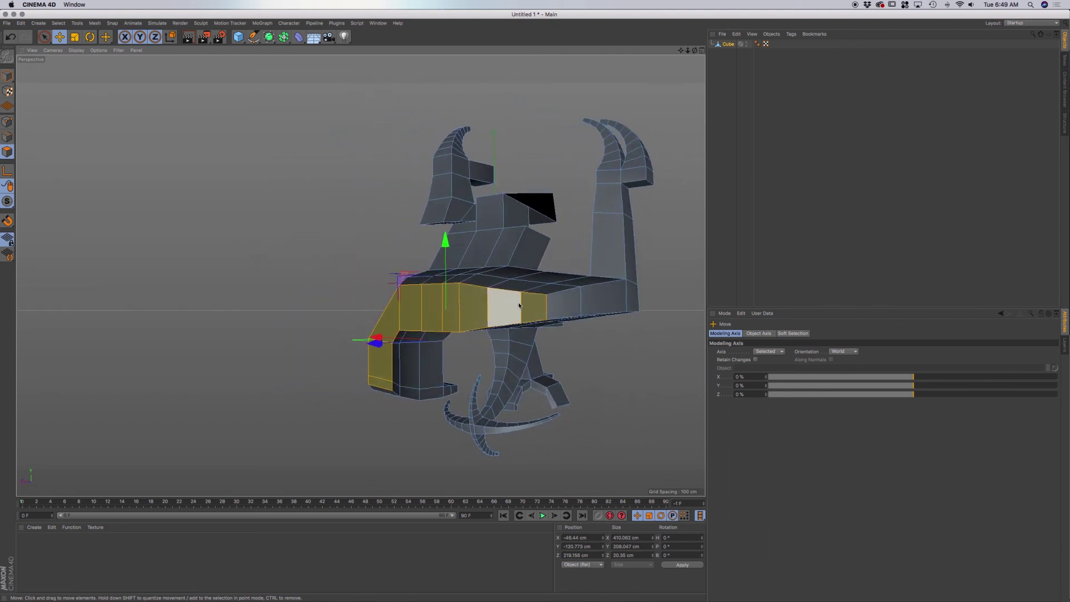
# Slide one arm-end face along Z, scale it to about 54%, and extrude it 63.381 cm
pyautogui.click(535, 318)
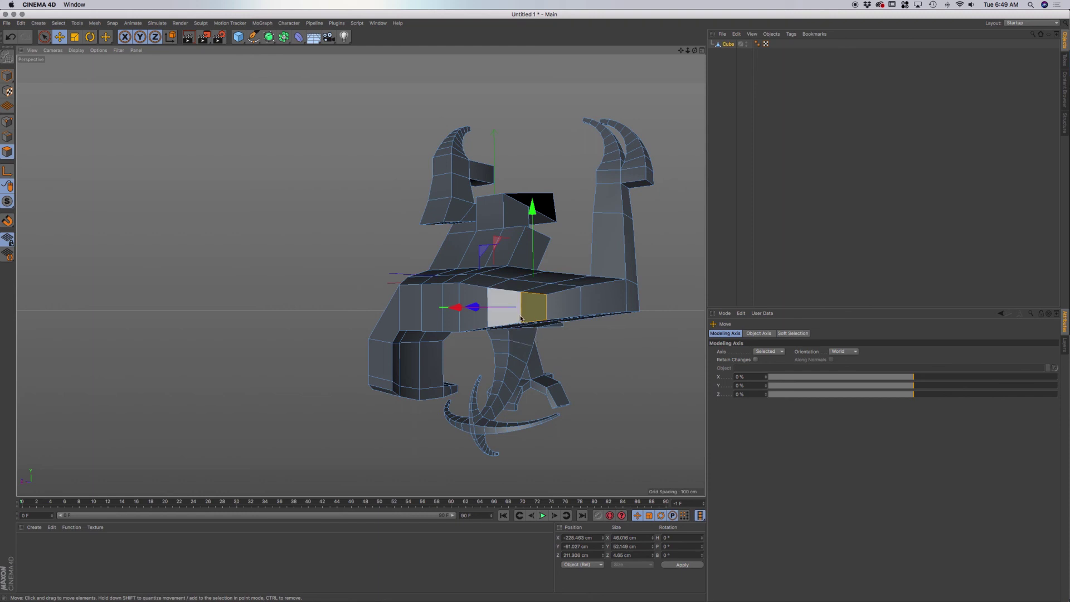
pyautogui.keyDown('alt'); pyautogui.moveTo(518, 304); pyautogui.dragTo(518, 341); pyautogui.keyUp('alt')
pyautogui.moveTo(454, 354); pyautogui.dragTo(403, 372)
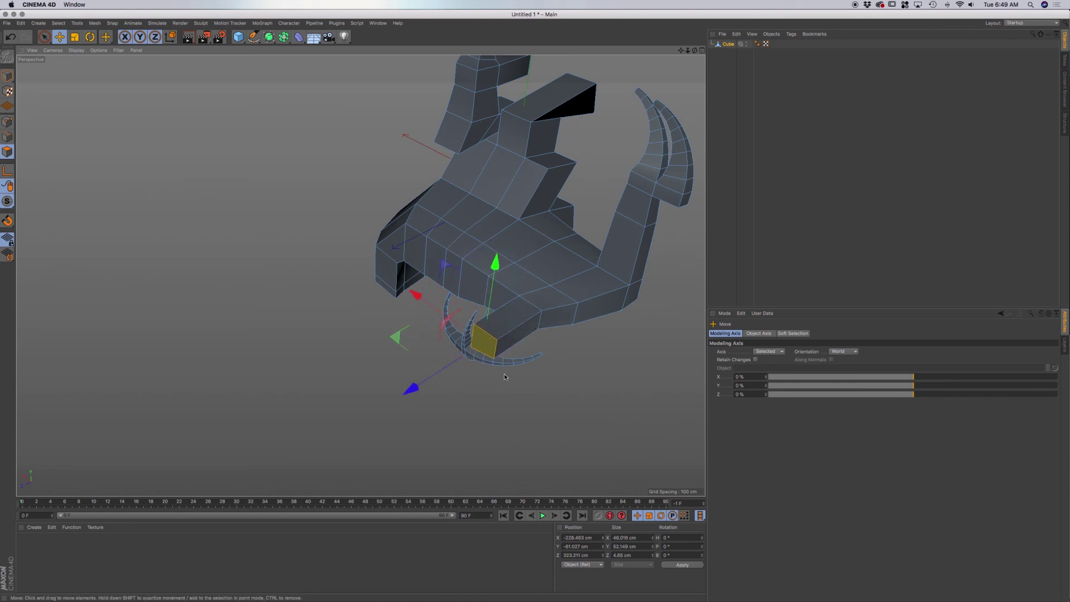
pyautogui.press('t')
pyautogui.moveTo(565, 383); pyautogui.dragTo(365, 373)
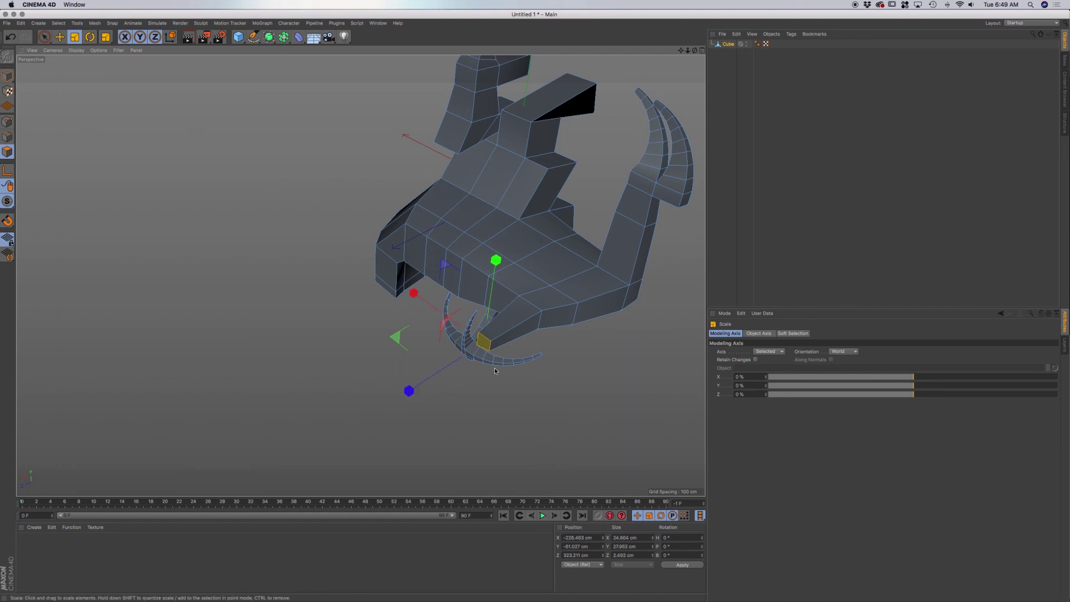
pyautogui.press('d')
pyautogui.moveTo(569, 356); pyautogui.dragTo(613, 355)
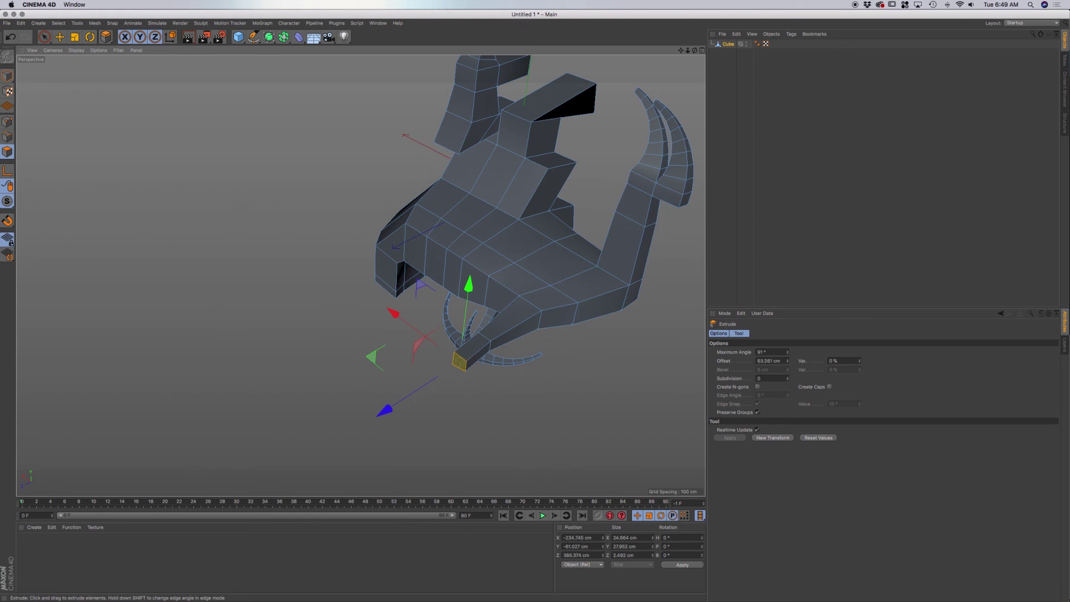
# Tilt the prong's end face and lower it along Y to start the hook
pyautogui.press('r')
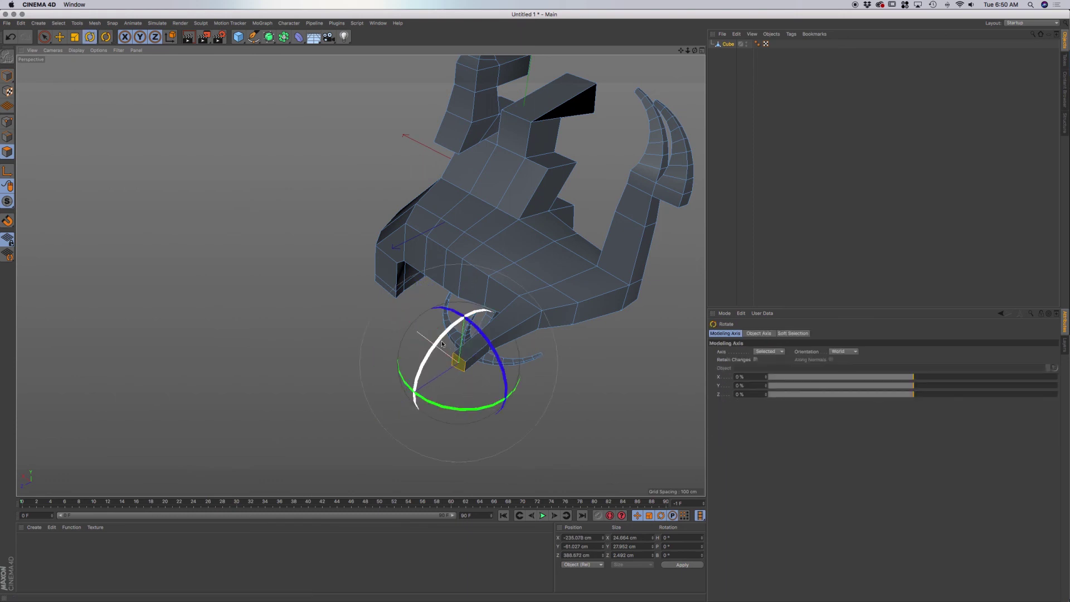
pyautogui.moveTo(441, 341); pyautogui.dragTo(439, 375)
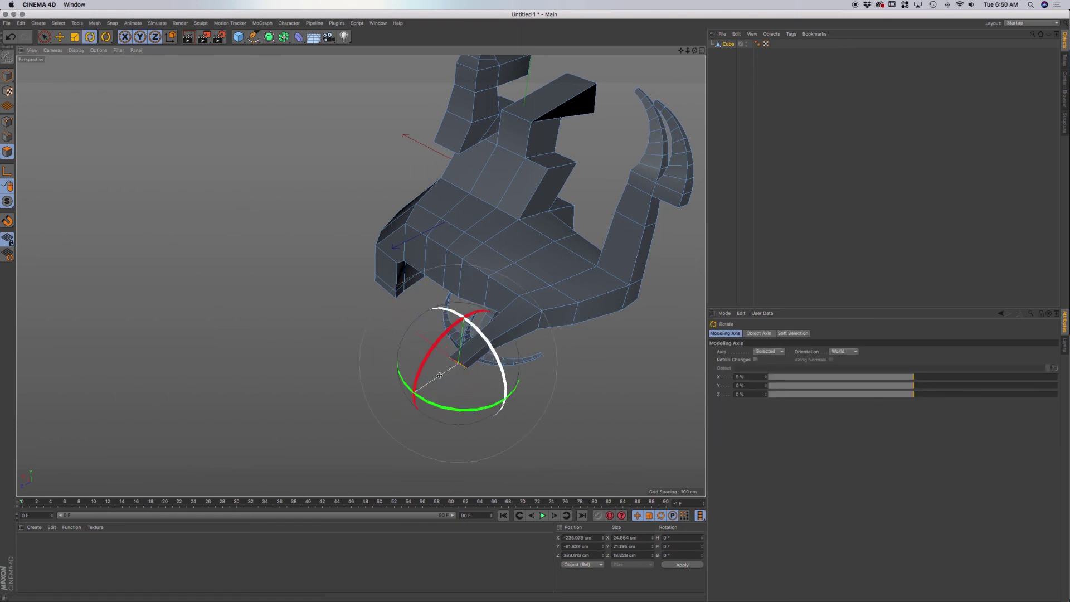
pyautogui.press('e')
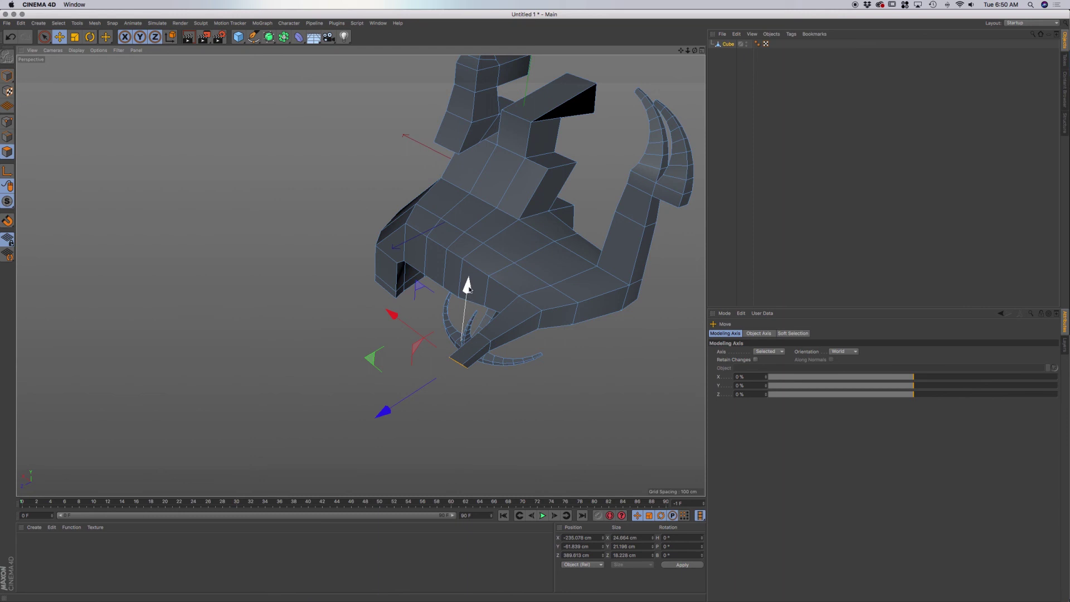
pyautogui.moveTo(468, 288)
pyautogui.mouseDown()
pyautogui.moveTo(463, 322)
pyautogui.moveTo(510, 322)
pyautogui.moveTo(465, 287)
pyautogui.mouseUp()
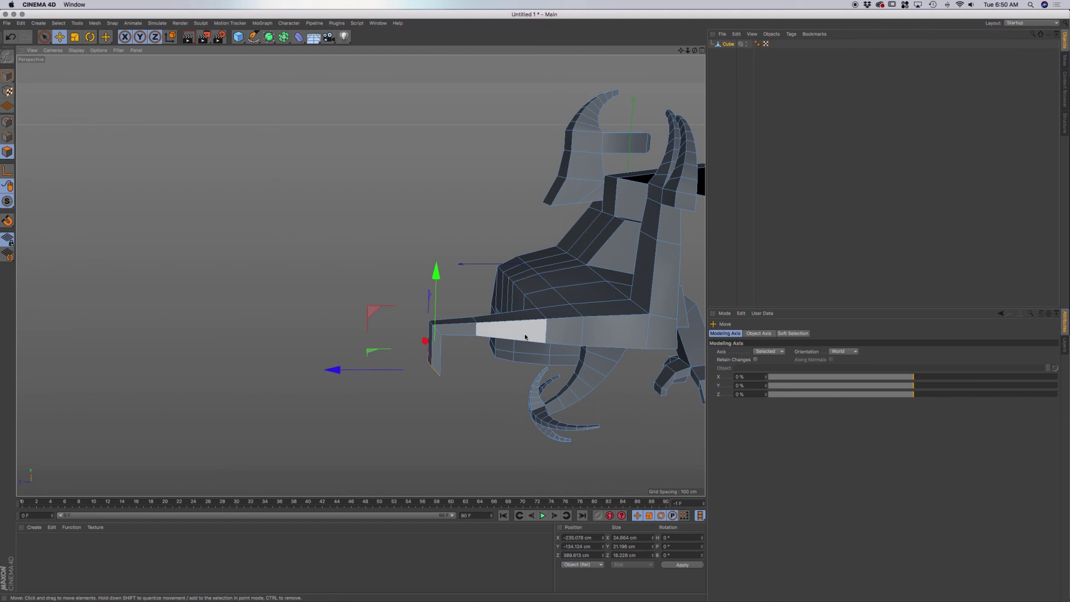
# Drop the hook tip further down and push it outward along Z, discarding a trial rotation
pyautogui.moveTo(435, 276); pyautogui.dragTo(433, 289)
pyautogui.moveTo(333, 383); pyautogui.dragTo(317, 383)
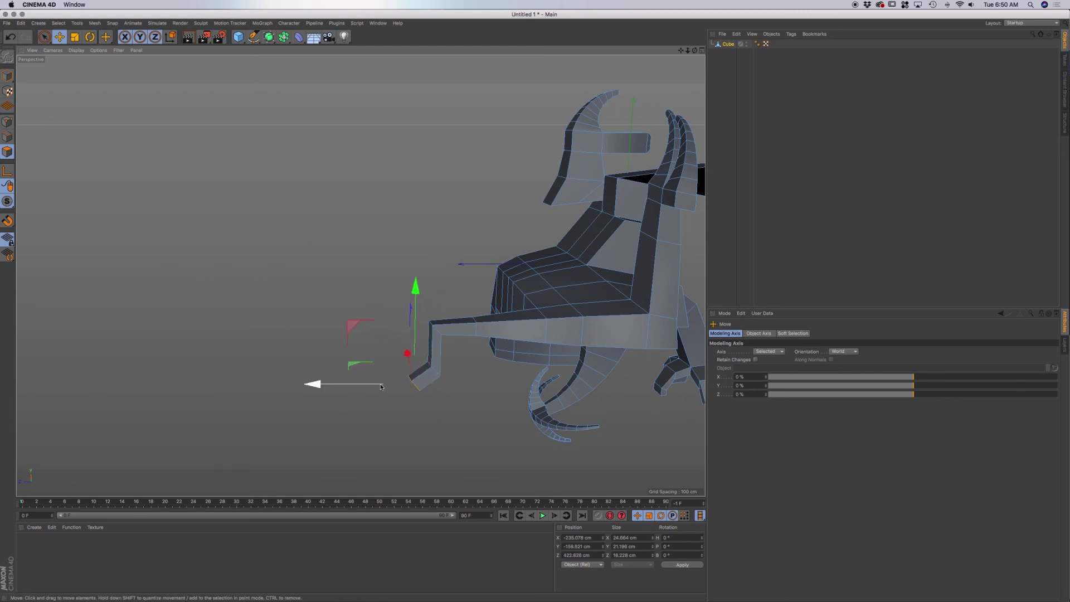
pyautogui.press('r')
pyautogui.moveTo(362, 349); pyautogui.dragTo(389, 366)
pyautogui.press('Escape')
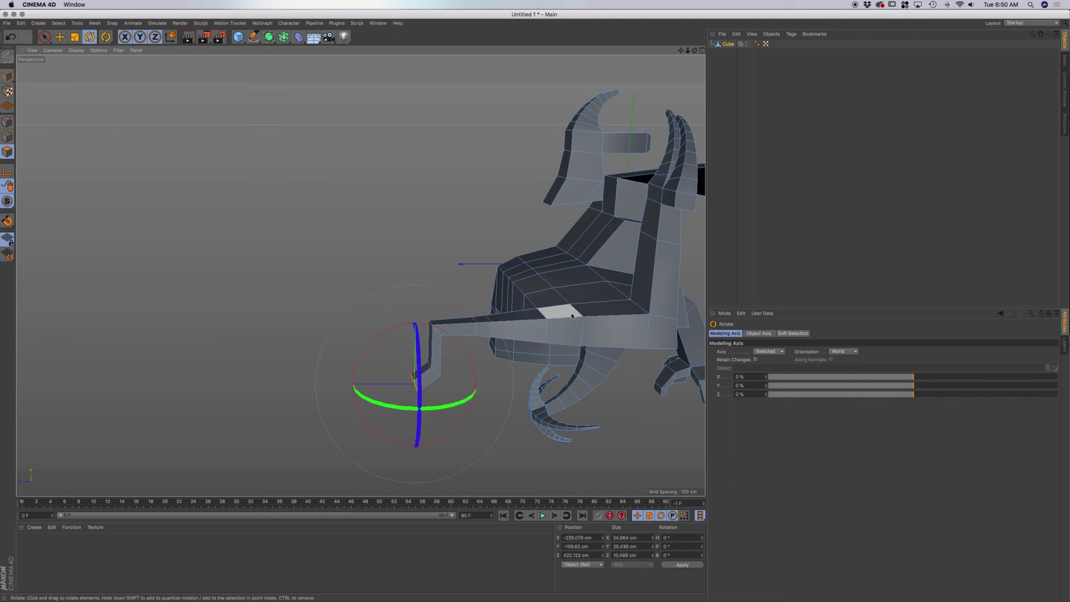
# Zoom and orbit to inspect the hook from a side view
pyautogui.scroll(2, 585, 293)
pyautogui.moveTo(558, 322)
pyautogui.keyDown('alt'); pyautogui.mouseDown()
pyautogui.moveTo(564, 309)
pyautogui.moveTo(573, 319)
pyautogui.mouseUp(); pyautogui.keyUp('alt')
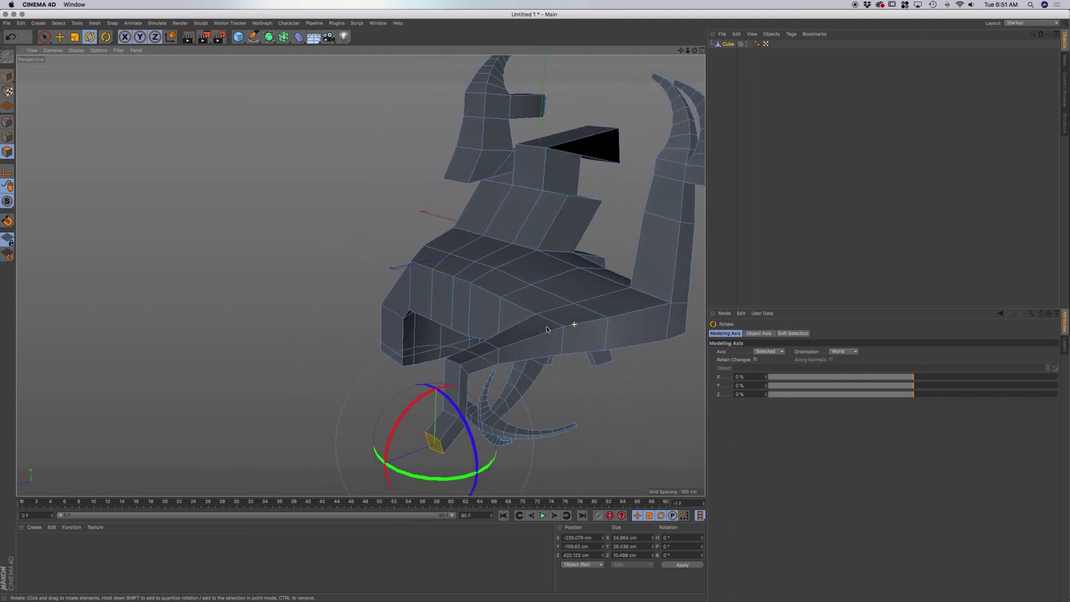
pyautogui.keyDown('alt'); pyautogui.moveTo(519, 325); pyautogui.dragTo(376, 333); pyautogui.keyUp('alt')
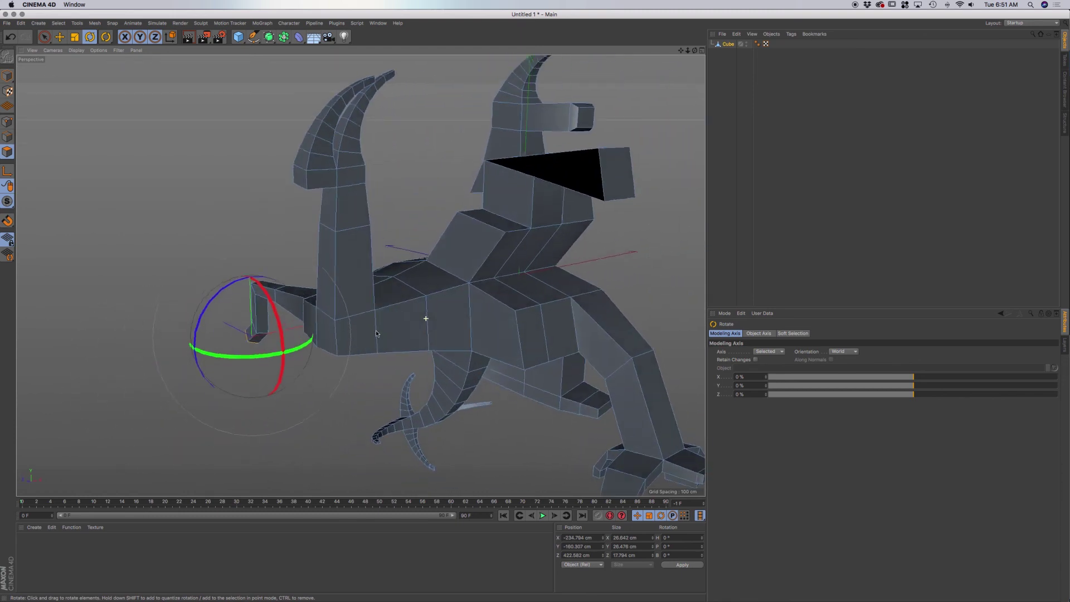
pyautogui.scroll(-3, 482, 323)
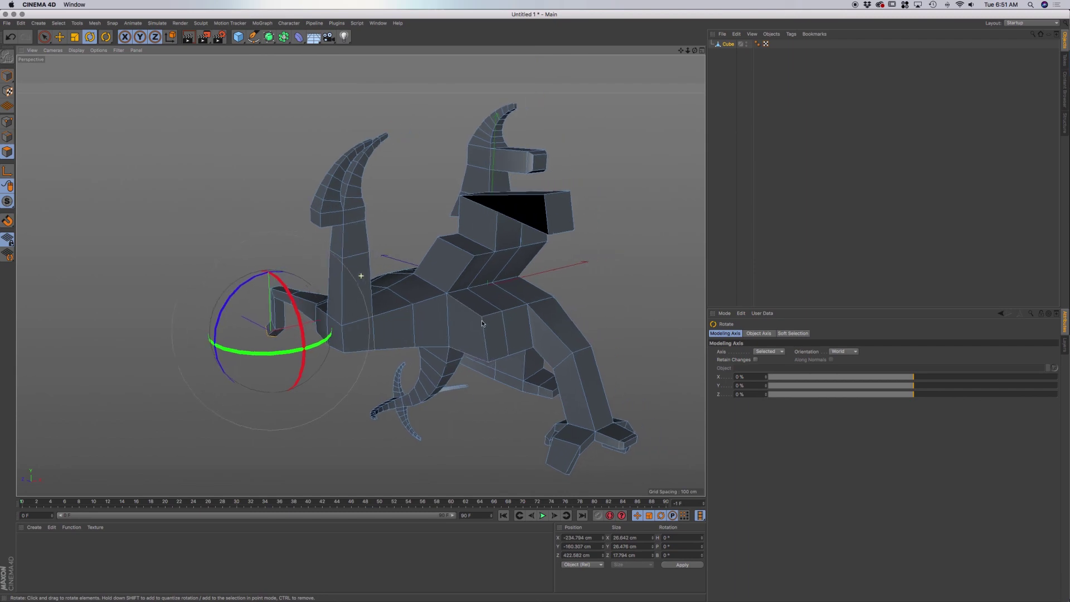
pyautogui.keyDown('alt'); pyautogui.moveTo(482, 323); pyautogui.dragTo(435, 334); pyautogui.keyUp('alt')
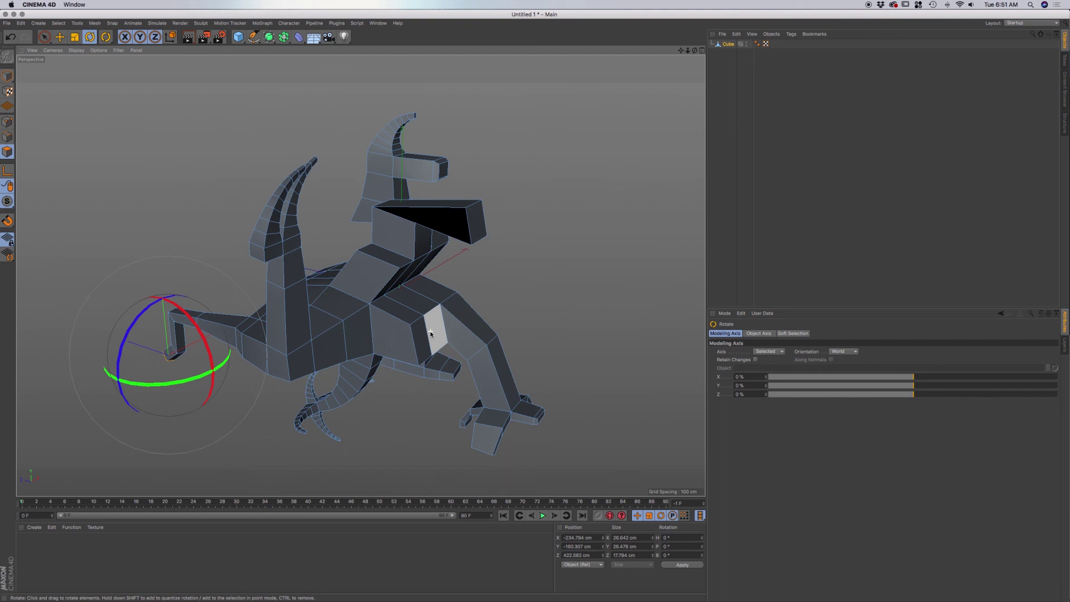
pyautogui.keyDown('alt'); pyautogui.moveTo(431, 333); pyautogui.dragTo(399, 323, button='middle'); pyautogui.keyUp('alt')
pyautogui.keyDown('alt'); pyautogui.moveTo(401, 323); pyautogui.dragTo(452, 335, button='right'); pyautogui.keyUp('alt')
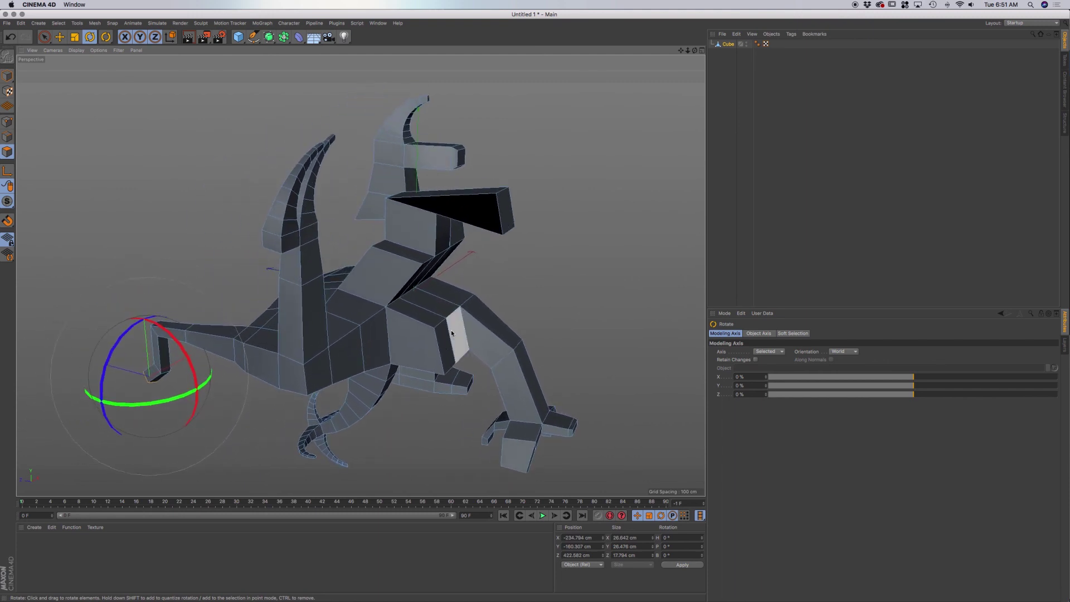
pyautogui.keyDown('alt'); pyautogui.moveTo(452, 333); pyautogui.dragTo(436, 326, button='middle'); pyautogui.keyUp('alt')
pyautogui.keyDown('alt'); pyautogui.moveTo(436, 326); pyautogui.dragTo(480, 350); pyautogui.keyUp('alt')
pyautogui.keyDown('alt'); pyautogui.moveTo(438, 311); pyautogui.dragTo(406, 351); pyautogui.keyUp('alt')
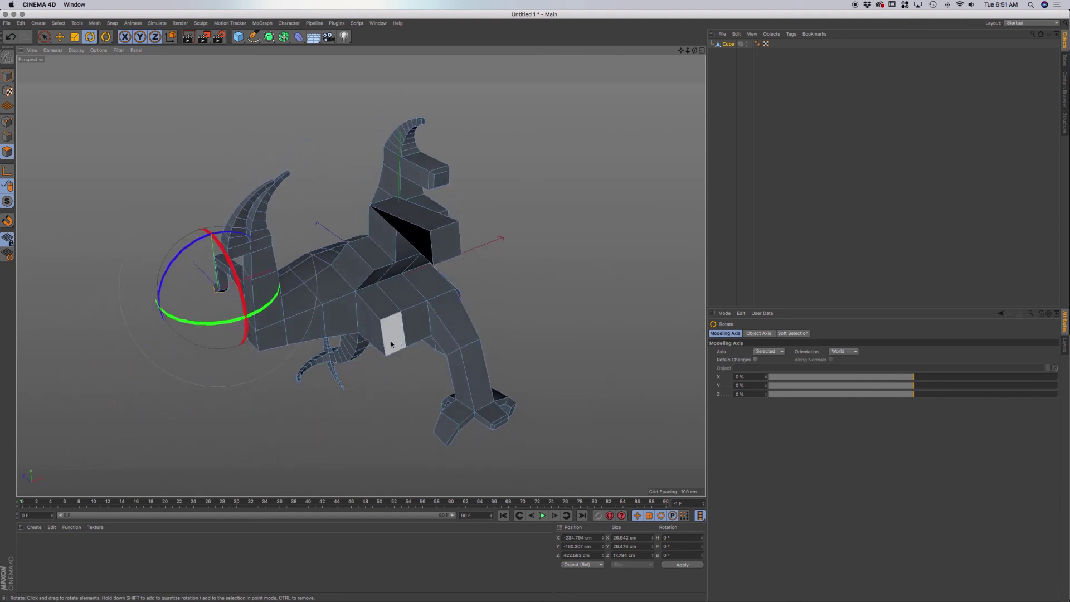
pyautogui.keyDown('alt'); pyautogui.moveTo(420, 332); pyautogui.dragTo(394, 330); pyautogui.keyUp('alt')
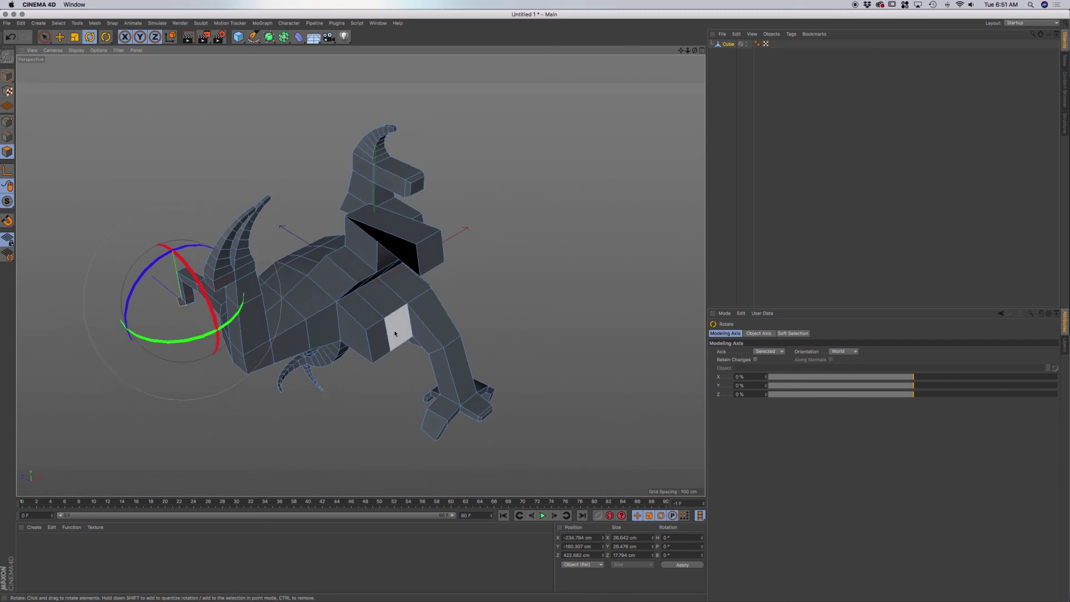